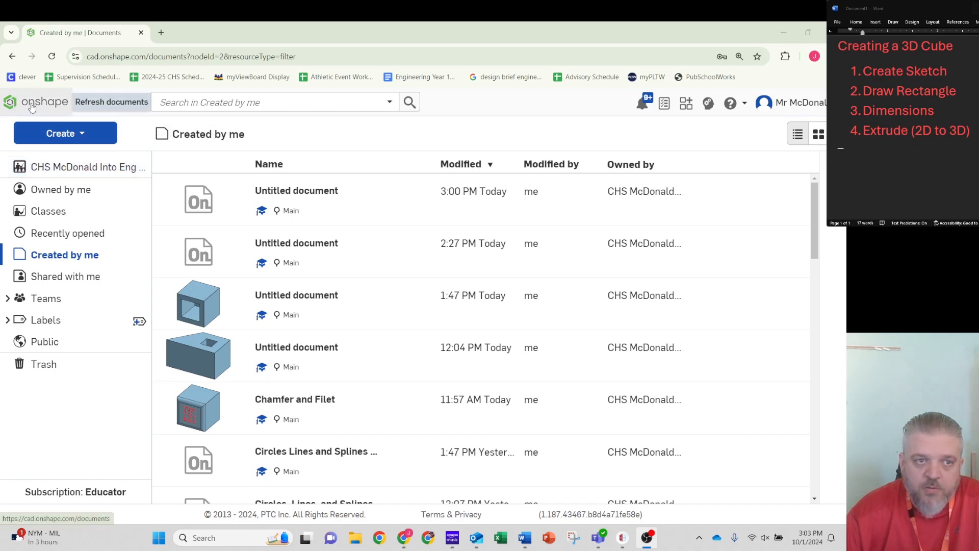
- Go to the documents created by me and create a new document named 3D Cube
{"action": "left_click", "coordinate": [33, 106]}
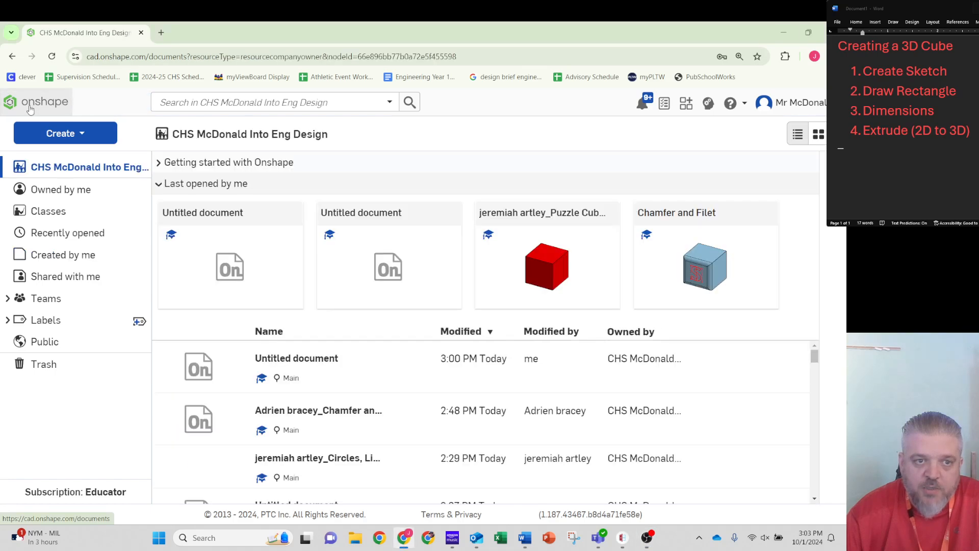
{"action": "left_click", "coordinate": [62, 255]}
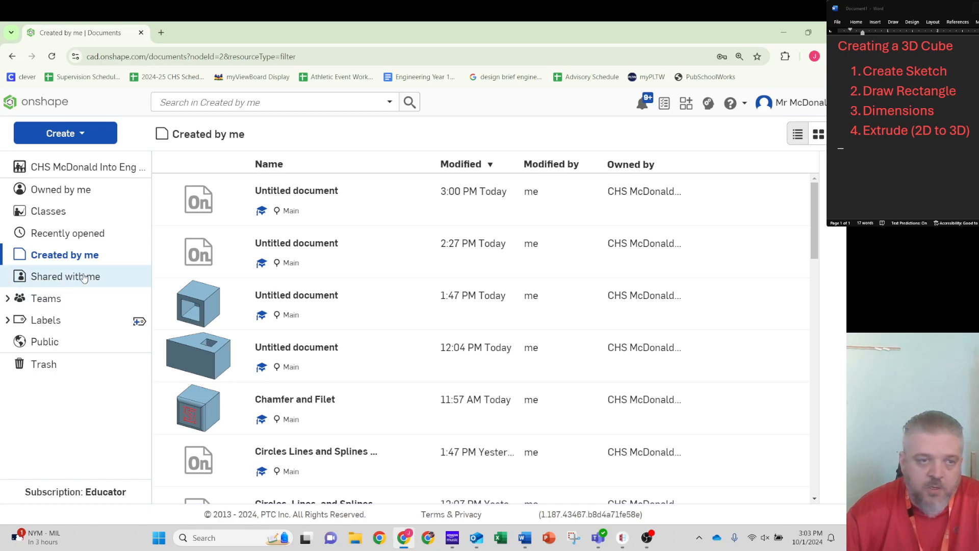
{"action": "left_click", "coordinate": [85, 136]}
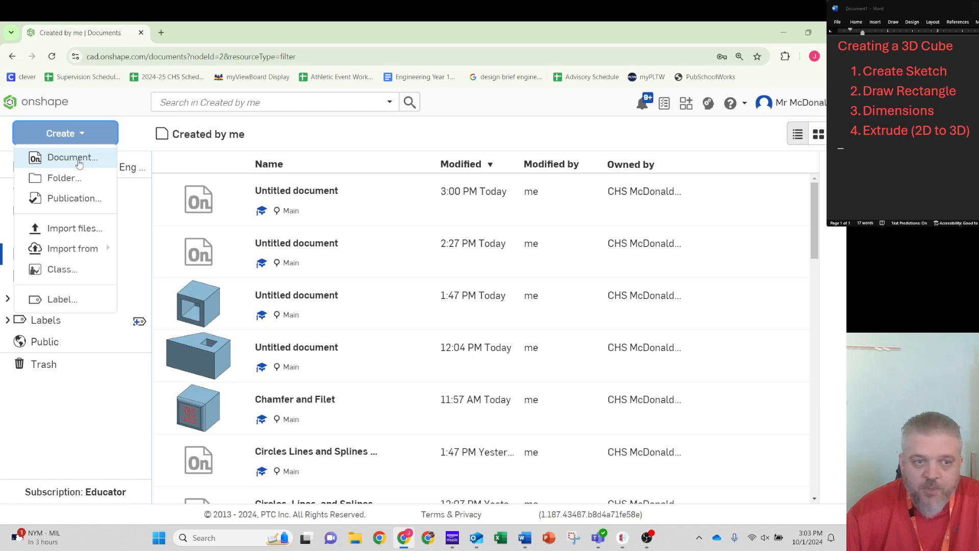
{"action": "left_click", "coordinate": [77, 159]}
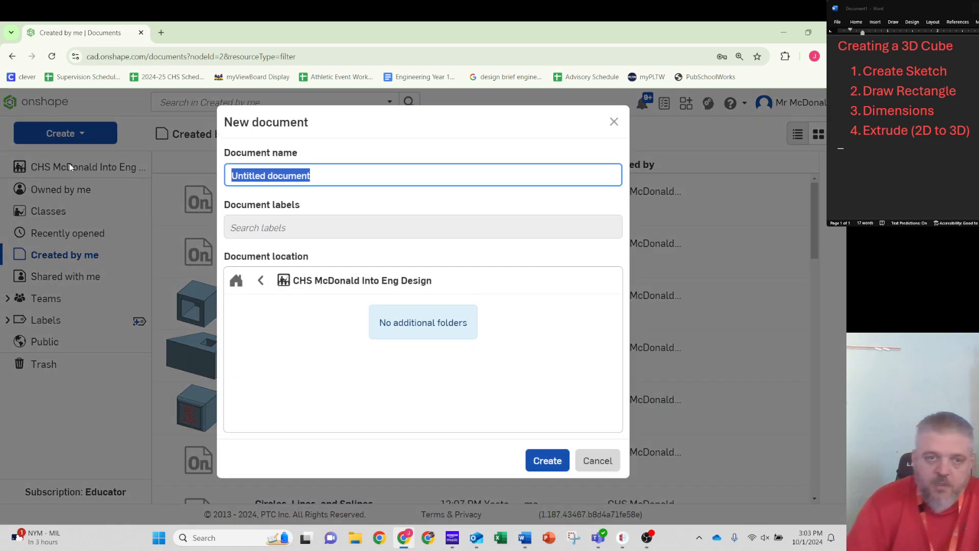
{"action": "type", "text": "3D Cube"}
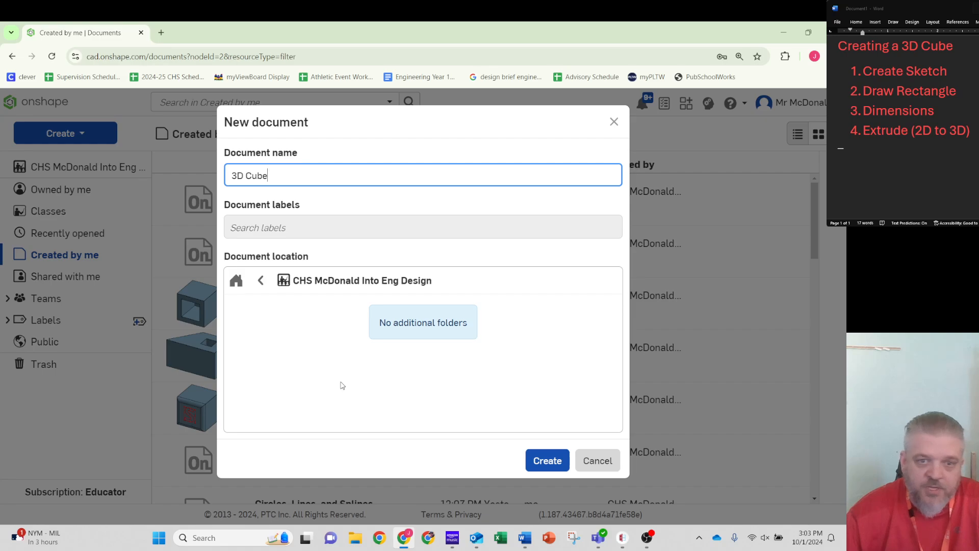
{"action": "left_click", "coordinate": [546, 463]}
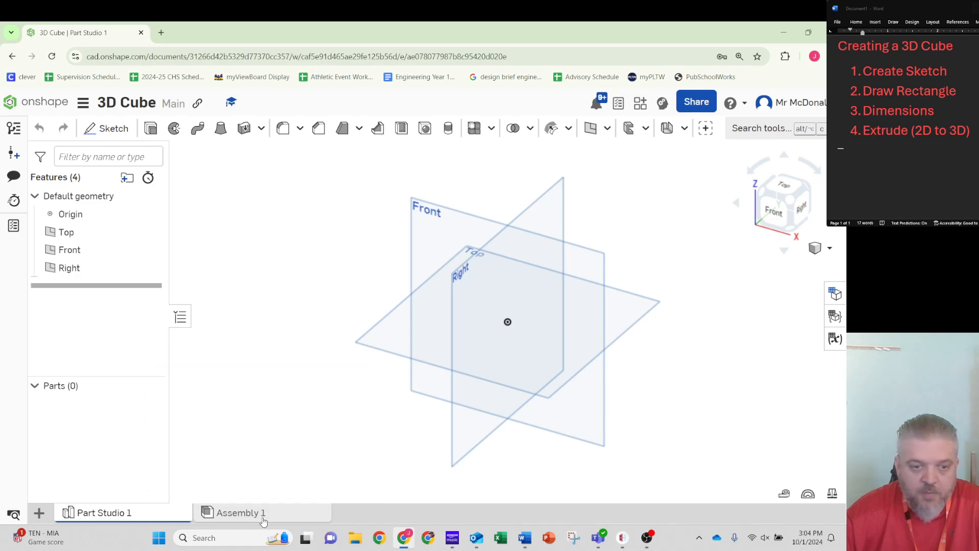
- Examine the three default planes of the empty part studio from different angles, positions and distances
{"action": "mouse_move", "coordinate": [264, 517]}
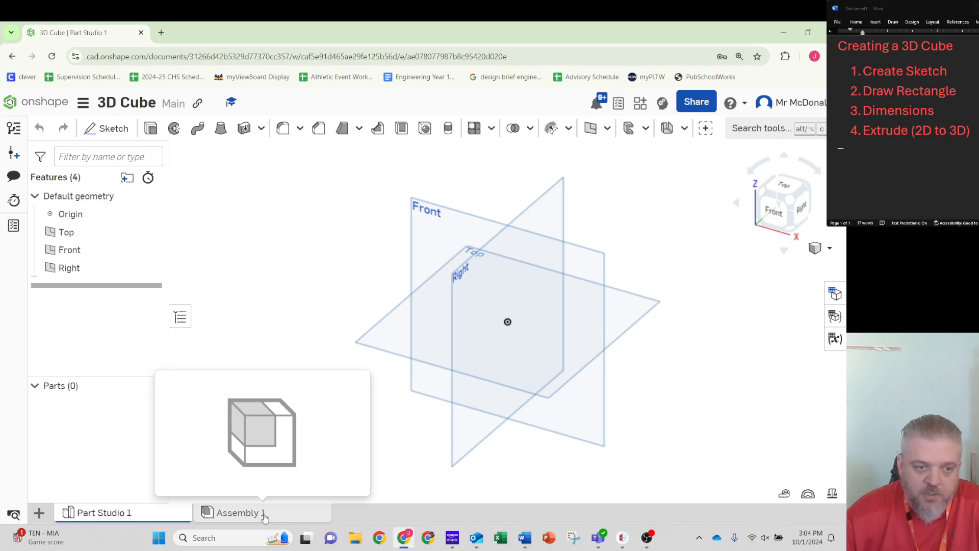
{"action": "mouse_move", "coordinate": [138, 519]}
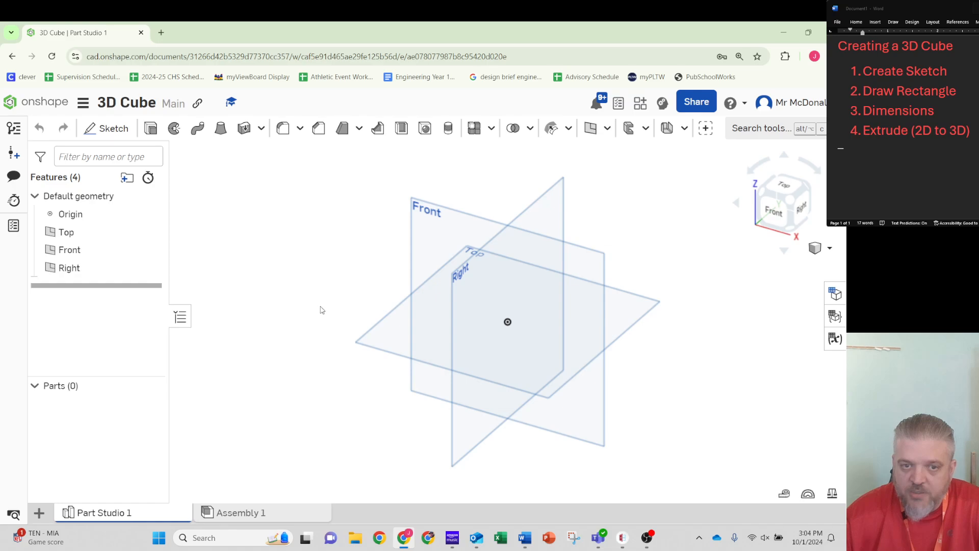
{"action": "left_click_drag", "start_coordinate": [323, 303], "coordinate": [326, 400]}
{"action": "right_click_drag", "start_coordinate": [302, 294], "coordinate": [362, 201]}
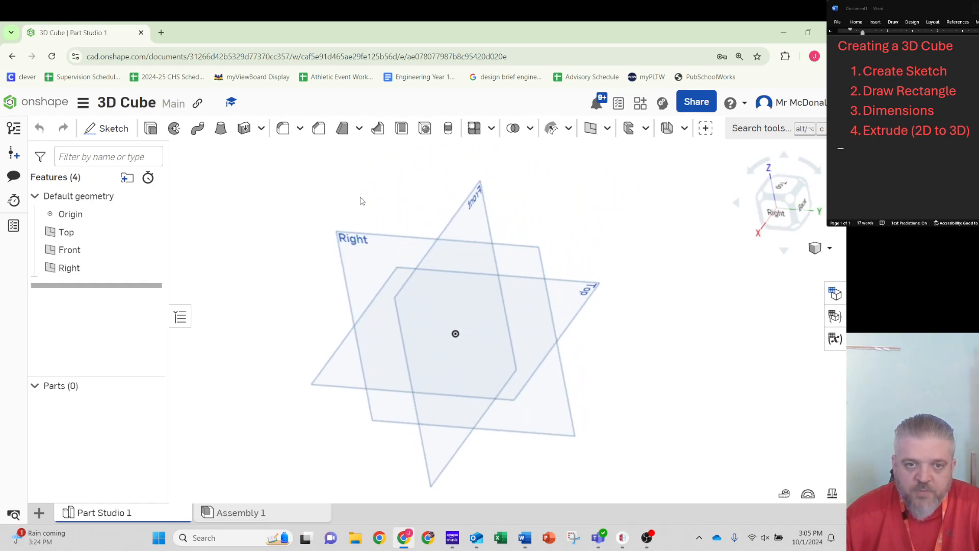
{"action": "middle_click_drag", "start_coordinate": [271, 305], "coordinate": [299, 308]}
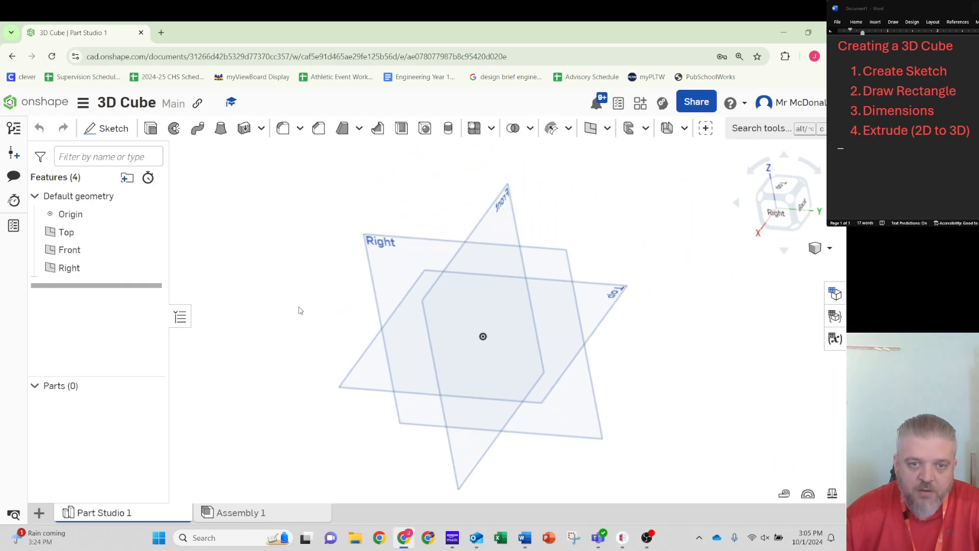
{"action": "scroll", "coordinate": [313, 290], "scroll_direction": "down", "scroll_amount": 5}
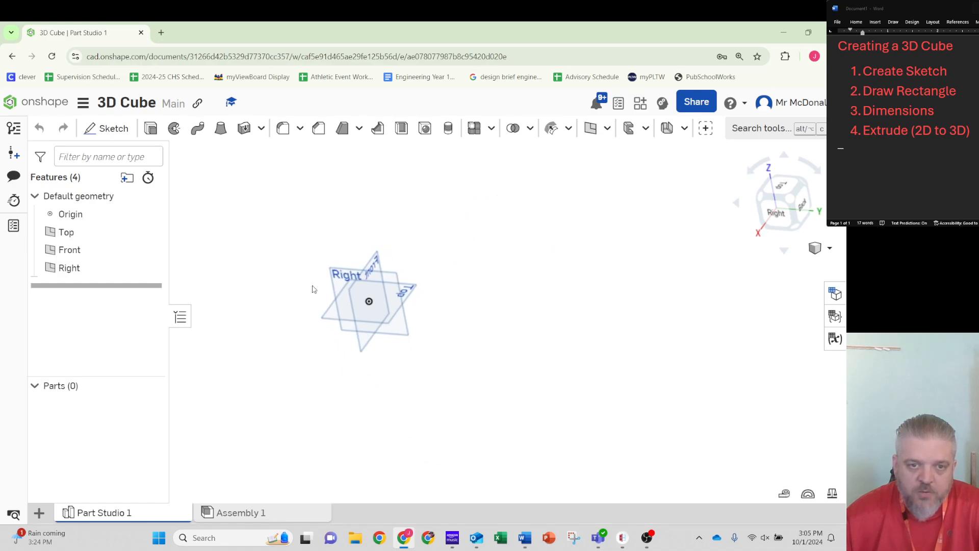
{"action": "scroll", "coordinate": [314, 290], "scroll_direction": "up", "scroll_amount": 4}
{"action": "scroll", "coordinate": [314, 290], "scroll_direction": "up", "scroll_amount": 2}
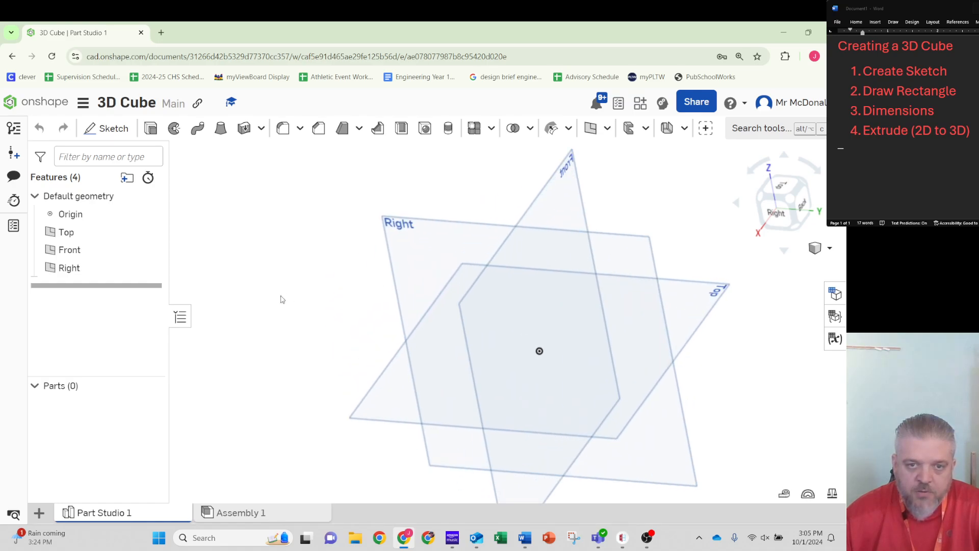
{"action": "middle_click_drag", "start_coordinate": [280, 299], "coordinate": [319, 284]}
{"action": "scroll", "coordinate": [335, 269], "scroll_direction": "down", "scroll_amount": 2}
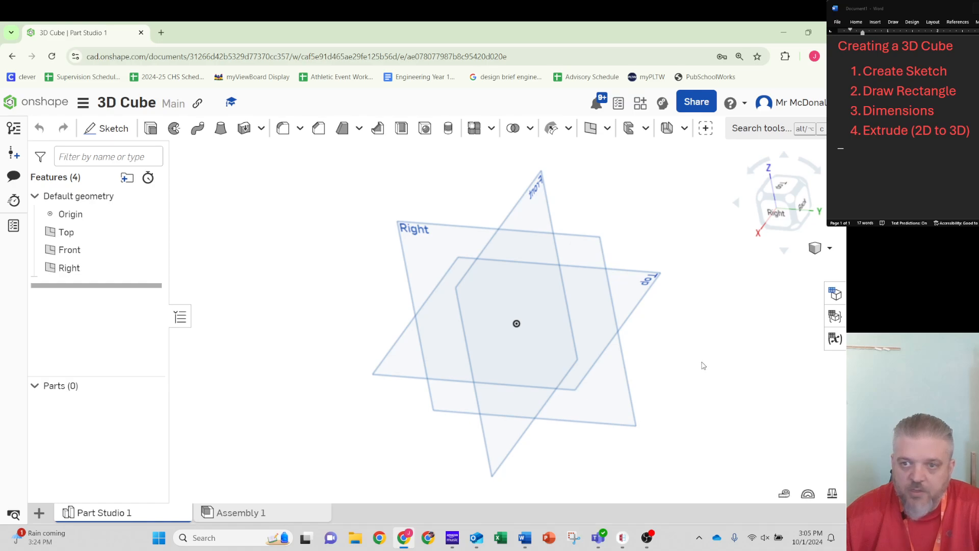
- Inspect the default planes in the Top and Front standard views and in several stepped rotations
{"action": "left_click", "coordinate": [788, 189]}
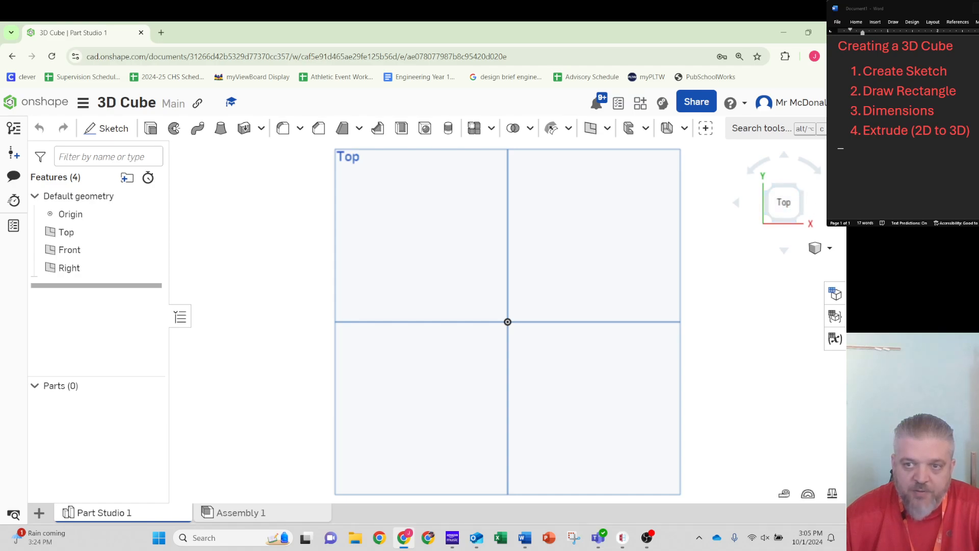
{"action": "right_click_drag", "start_coordinate": [697, 399], "coordinate": [681, 340]}
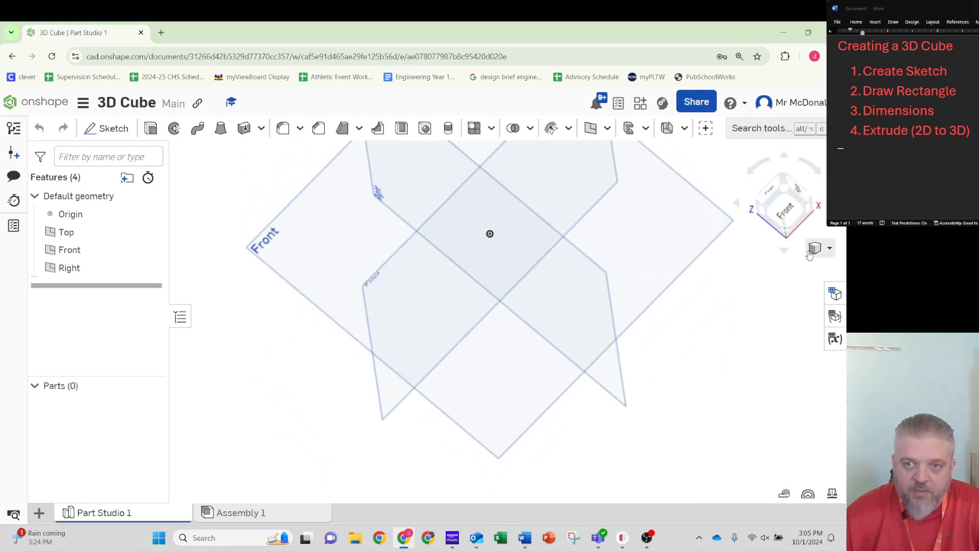
{"action": "left_click", "coordinate": [786, 216]}
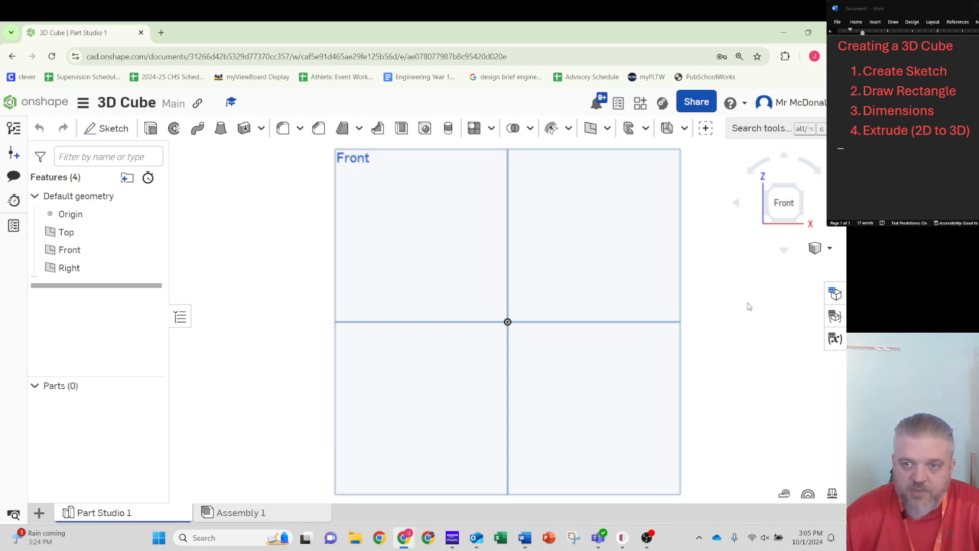
{"action": "left_click", "coordinate": [785, 251]}
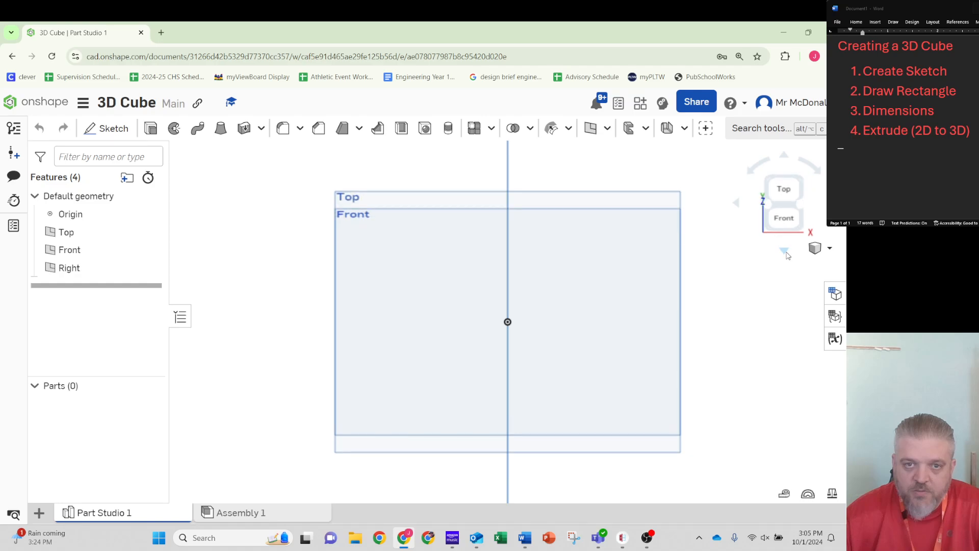
{"action": "left_click", "coordinate": [737, 204]}
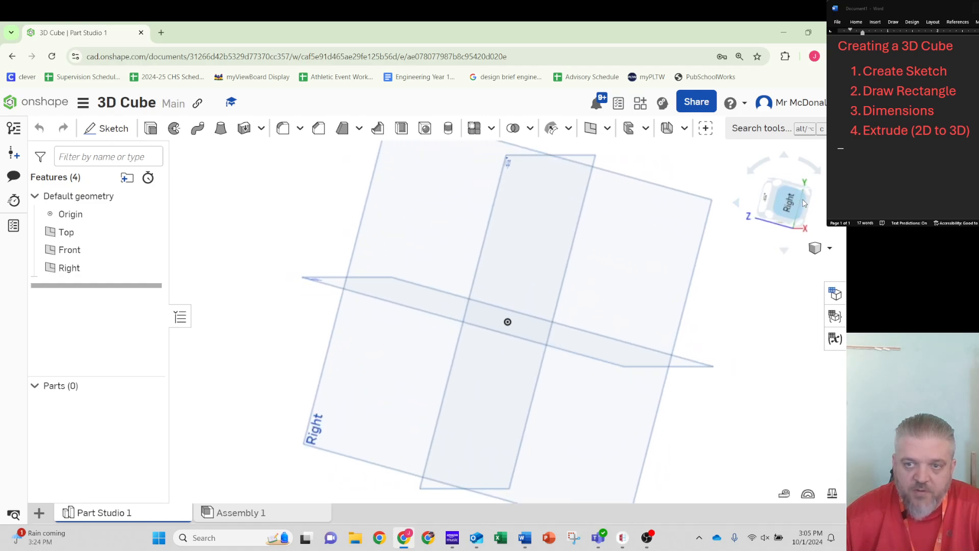
{"action": "left_click", "coordinate": [831, 202]}
{"action": "left_click", "coordinate": [832, 203]}
{"action": "left_click", "coordinate": [831, 202]}
{"action": "left_click", "coordinate": [809, 173]}
{"action": "left_click", "coordinate": [809, 173]}
{"action": "left_click", "coordinate": [809, 172]}
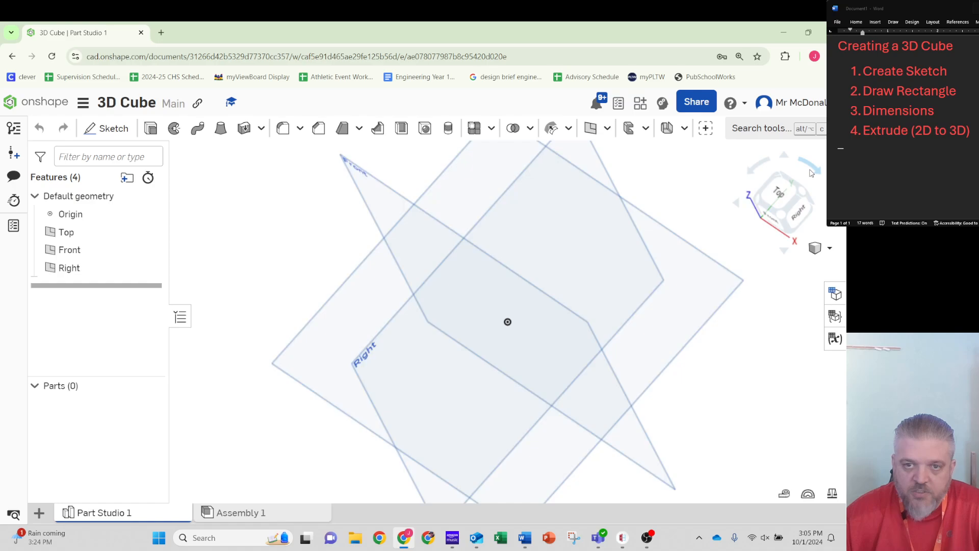
{"action": "left_click", "coordinate": [809, 172]}
{"action": "left_click", "coordinate": [809, 173]}
{"action": "left_click", "coordinate": [753, 165]}
{"action": "left_click", "coordinate": [753, 166]}
{"action": "left_click", "coordinate": [753, 166]}
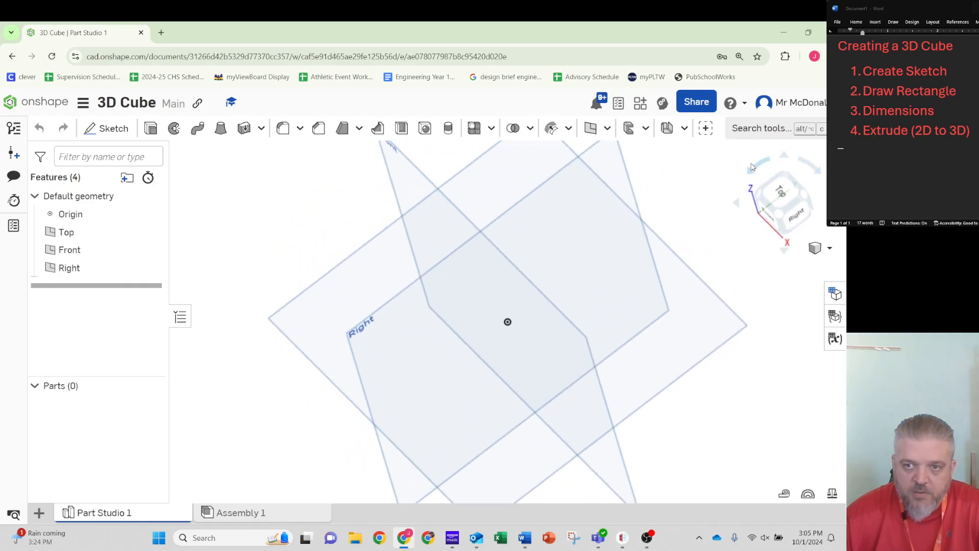
{"action": "left_click", "coordinate": [752, 166]}
{"action": "left_click", "coordinate": [753, 166]}
{"action": "mouse_move", "coordinate": [768, 227]}
{"action": "left_mouse_down"}
{"action": "mouse_move", "coordinate": [720, 253]}
{"action": "mouse_move", "coordinate": [759, 226]}
{"action": "left_mouse_up"}
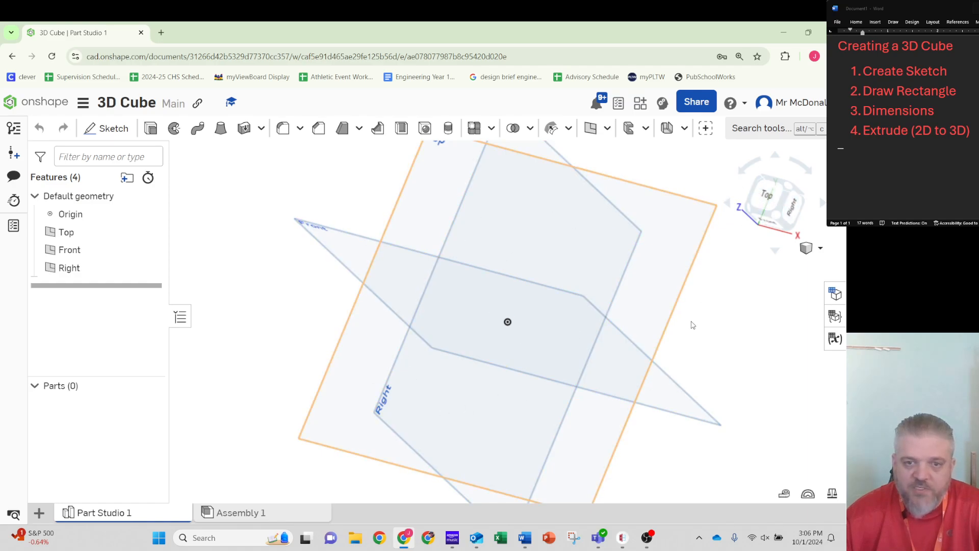
- Orient the model to the Top view and start a new sketch on the Top plane
{"action": "left_click", "coordinate": [762, 200]}
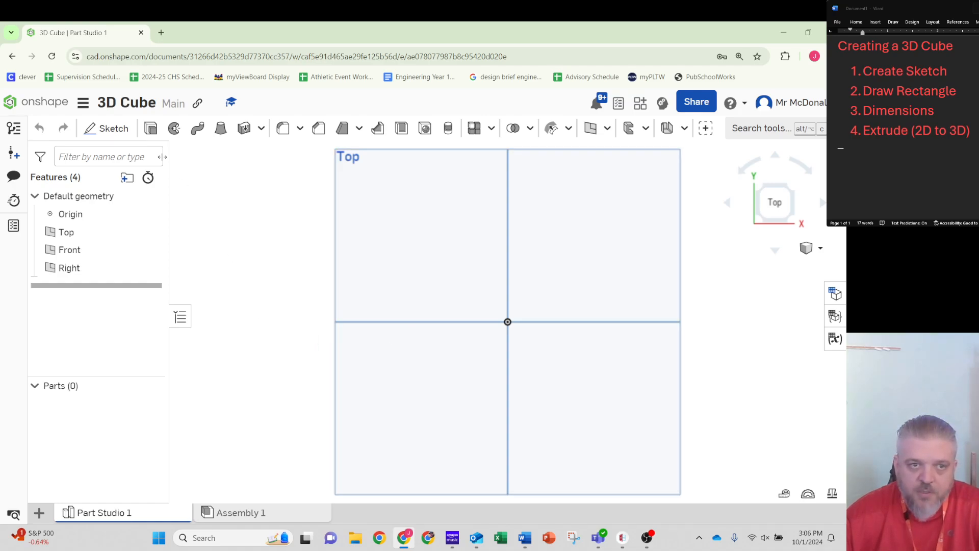
{"action": "left_click", "coordinate": [100, 132]}
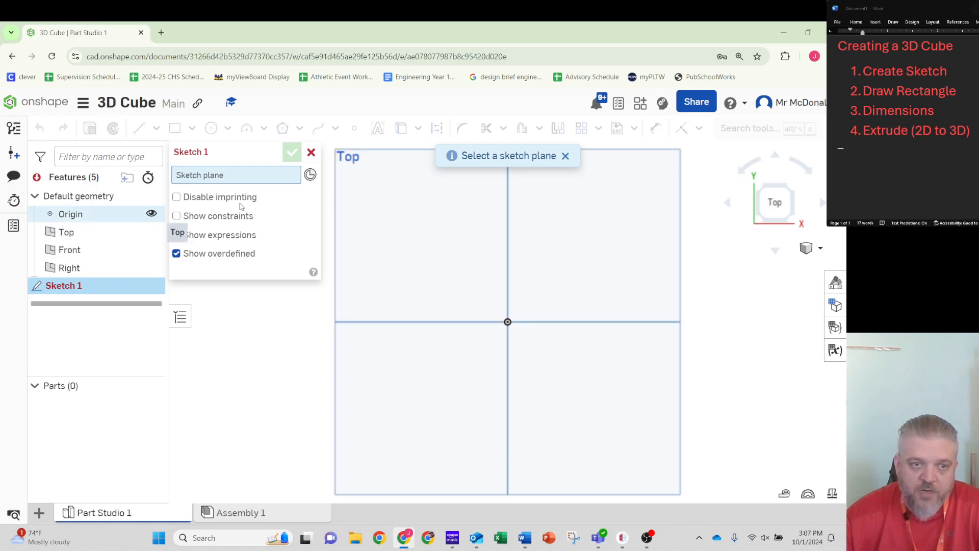
{"action": "left_click", "coordinate": [350, 163]}
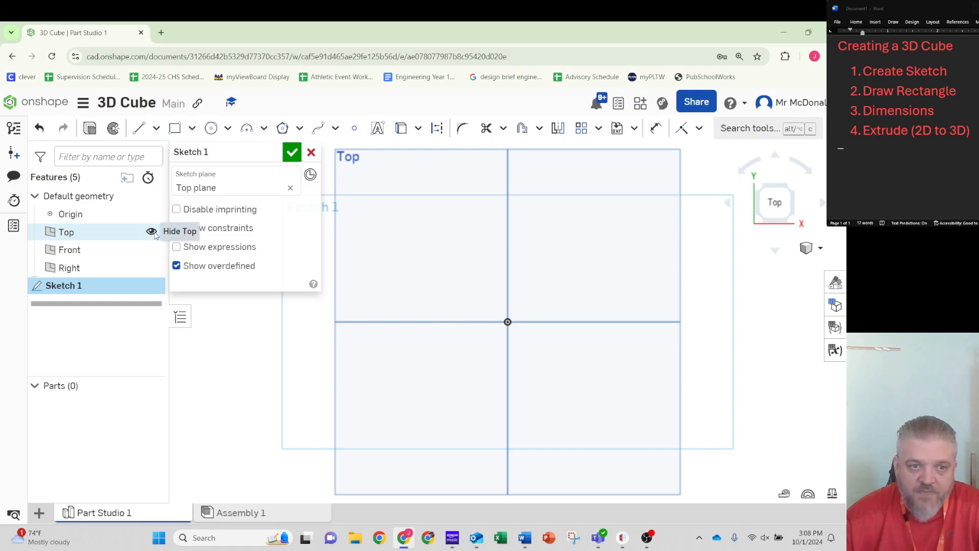
- Hide the Top, Front and Right default planes, leaving the origin shown
{"action": "left_click", "coordinate": [151, 232]}
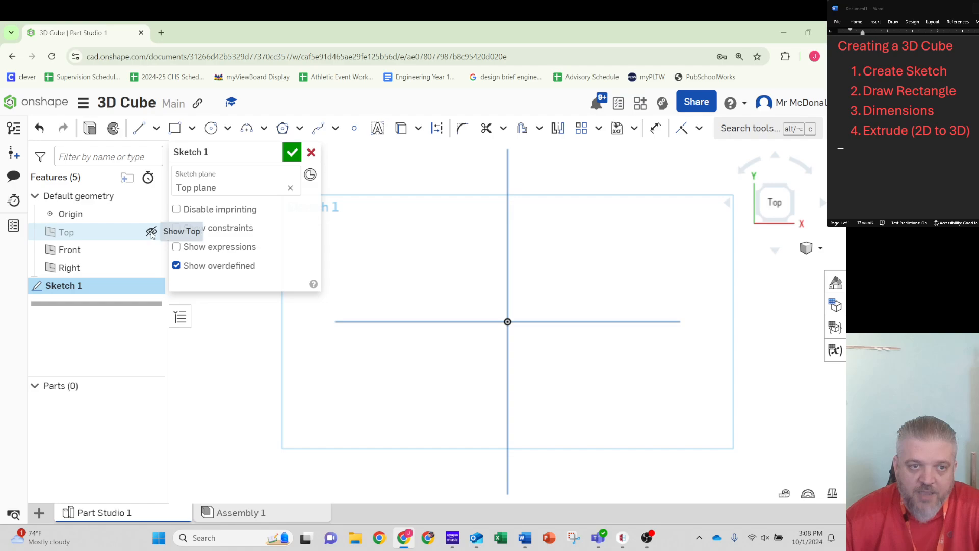
{"action": "left_click", "coordinate": [151, 249]}
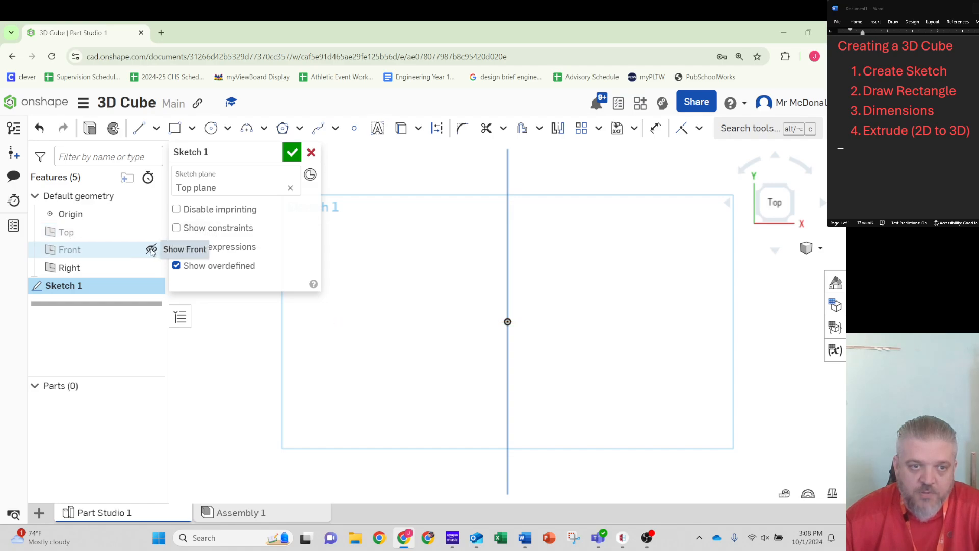
{"action": "left_click", "coordinate": [151, 268]}
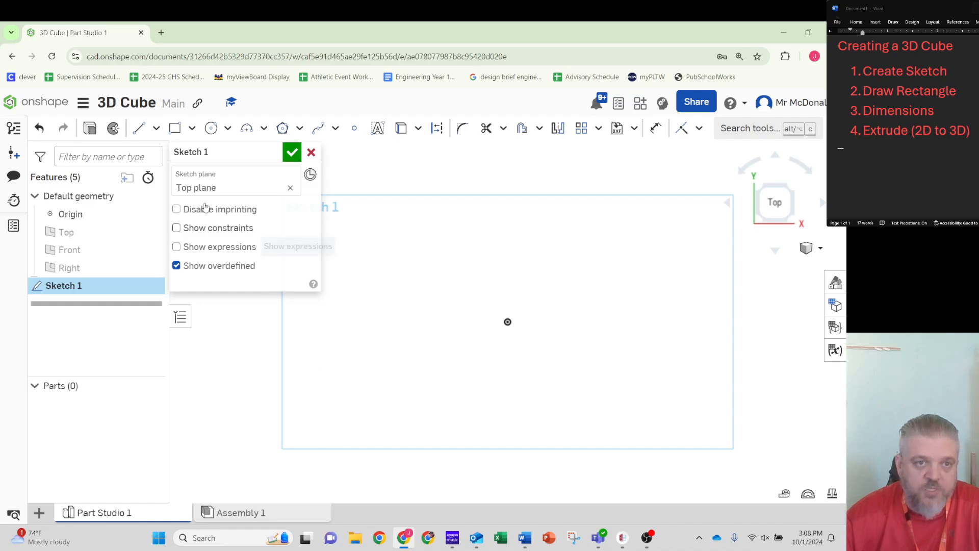
- Sketch a corner rectangle about 1.545 in wide and 1.401 in high to the left of the origin
{"action": "left_click", "coordinate": [175, 129]}
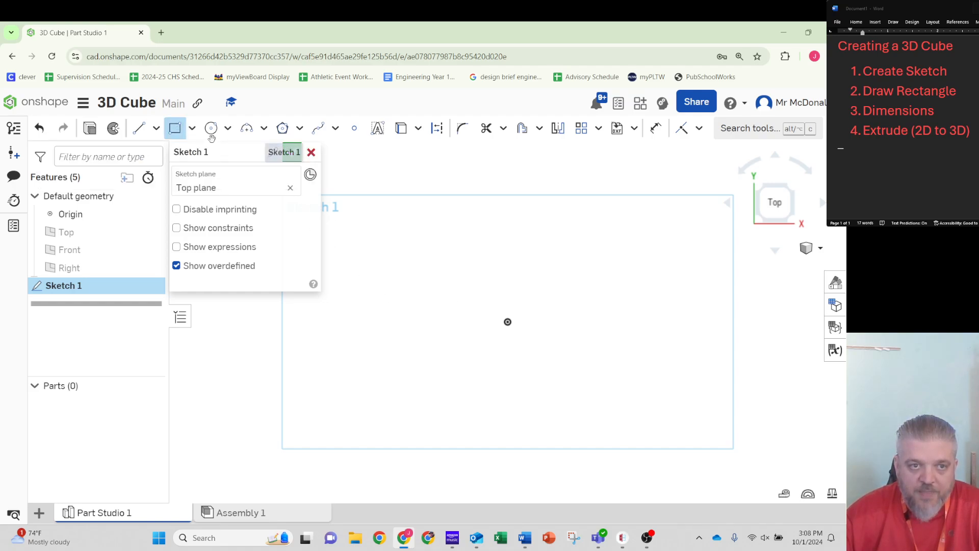
{"action": "left_click", "coordinate": [175, 133]}
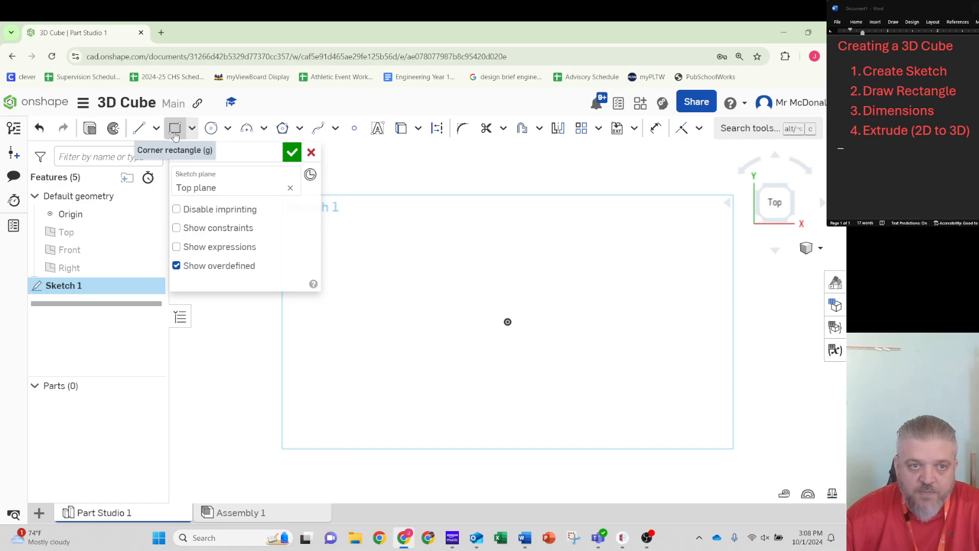
{"action": "left_click", "coordinate": [175, 134]}
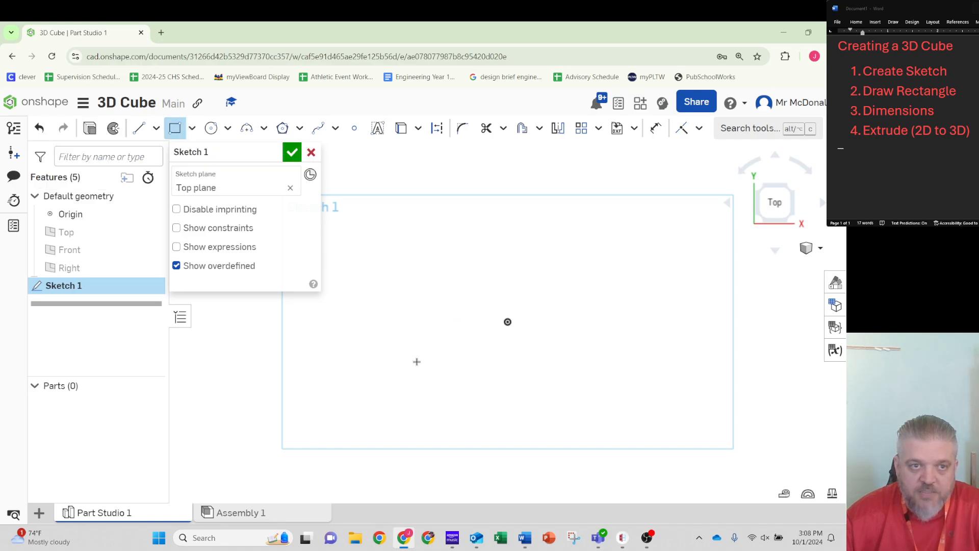
{"action": "left_click", "coordinate": [360, 274]}
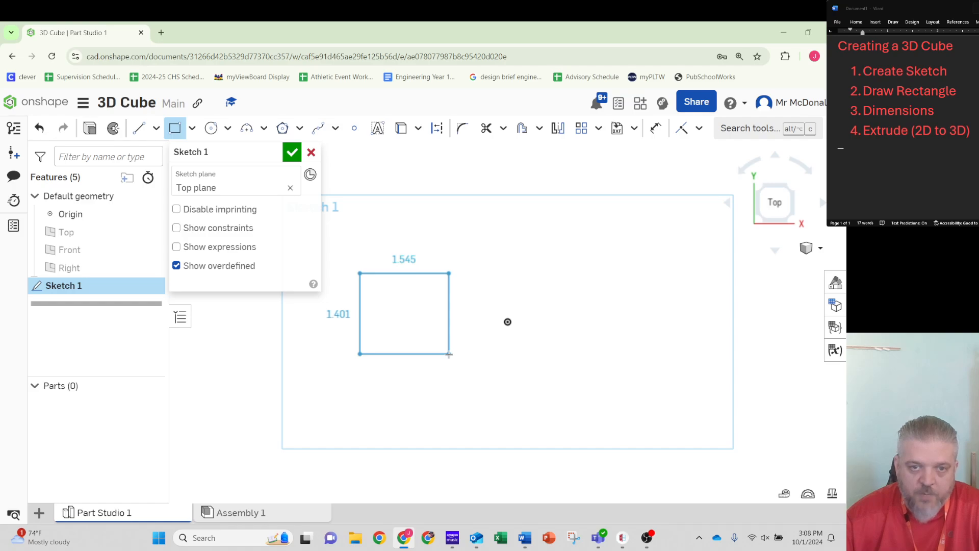
{"action": "left_click", "coordinate": [449, 354]}
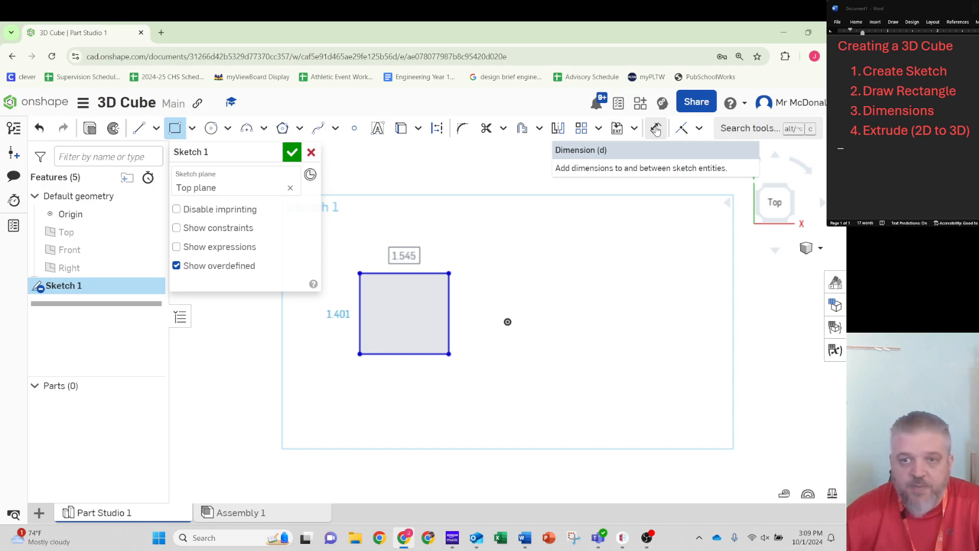
- Dimension the rectangle's upper horizontal edge to 0.75 in, placing the dimension above it
{"action": "left_click", "coordinate": [656, 130]}
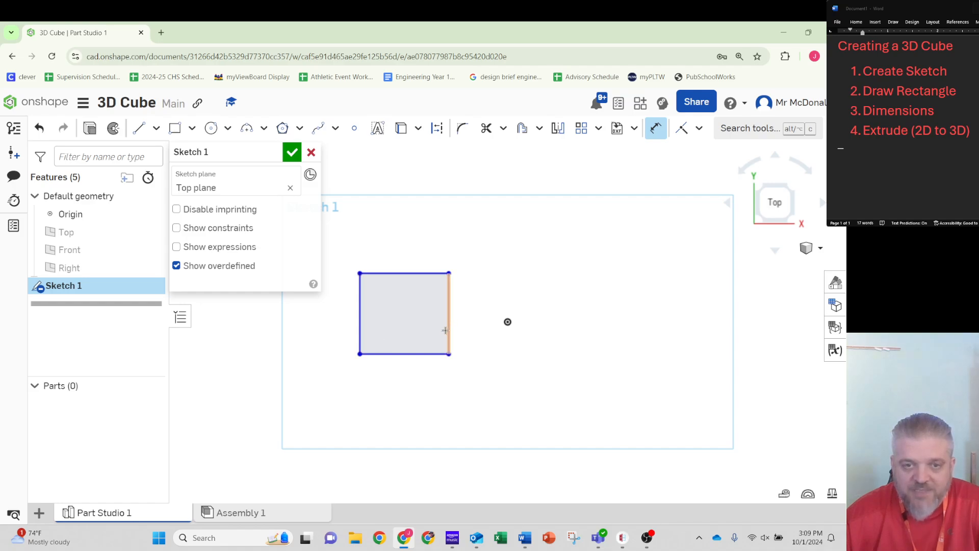
{"action": "left_click", "coordinate": [417, 275]}
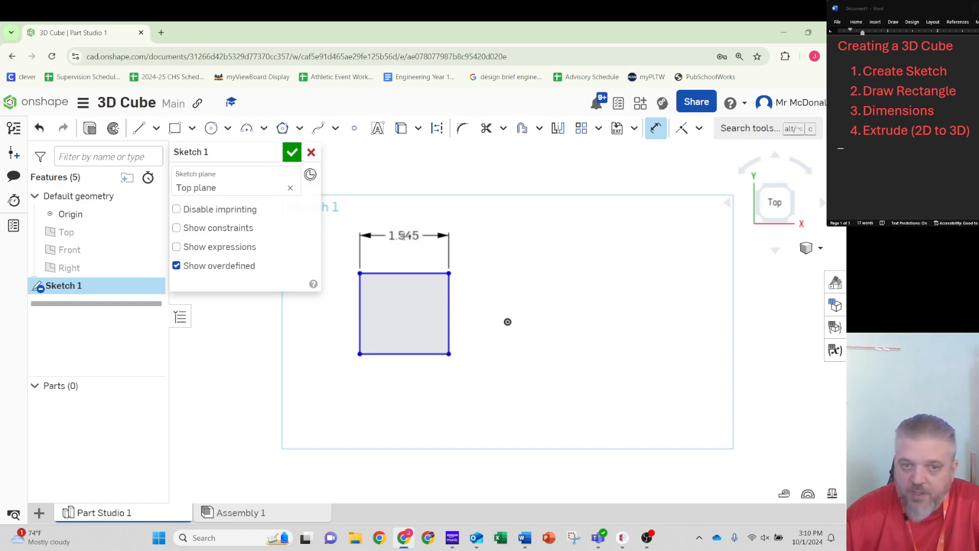
{"action": "left_click", "coordinate": [404, 235]}
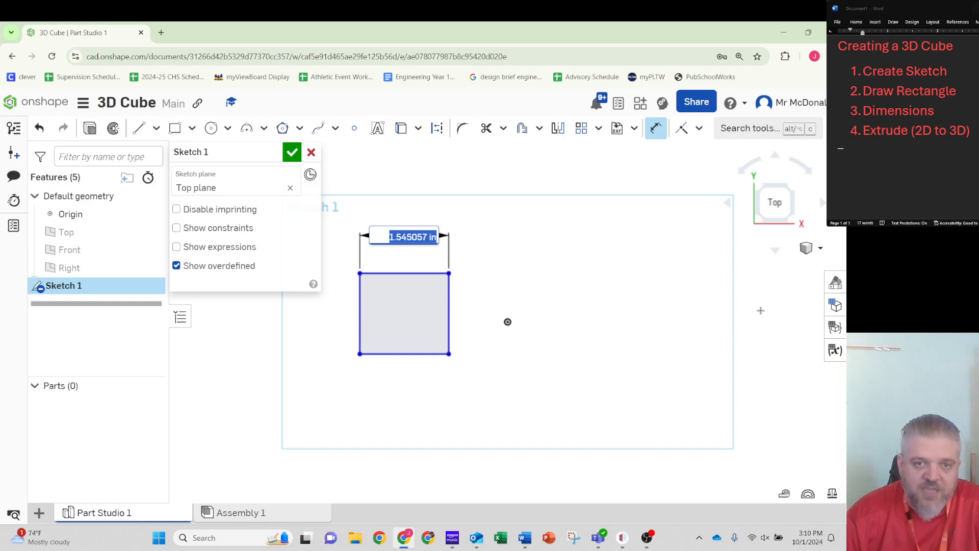
{"action": "key", "text": "BackSpace"}
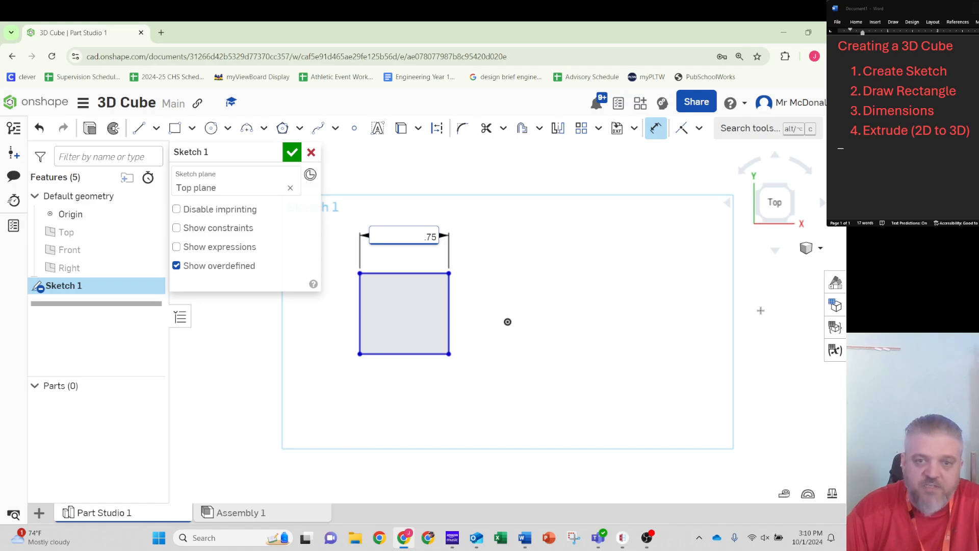
{"action": "key", "text": "Return"}
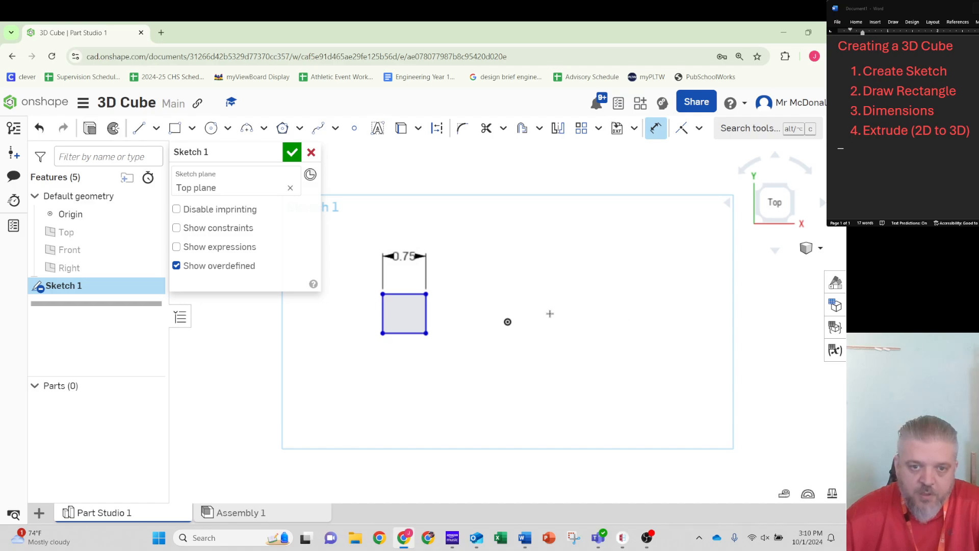
- Dimension the rectangle's right vertical edge to 0.75 in and finish the sketch
{"action": "left_click", "coordinate": [427, 318]}
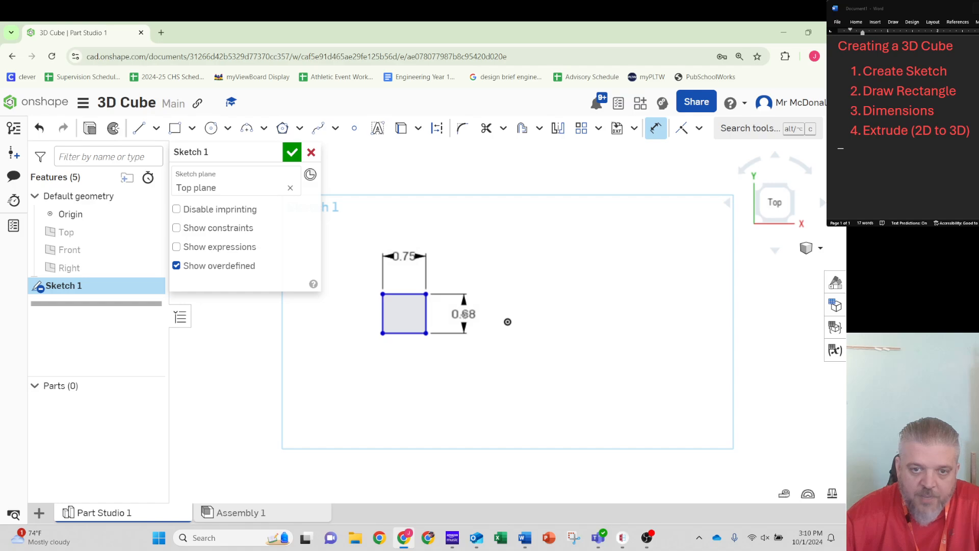
{"action": "left_click", "coordinate": [464, 314]}
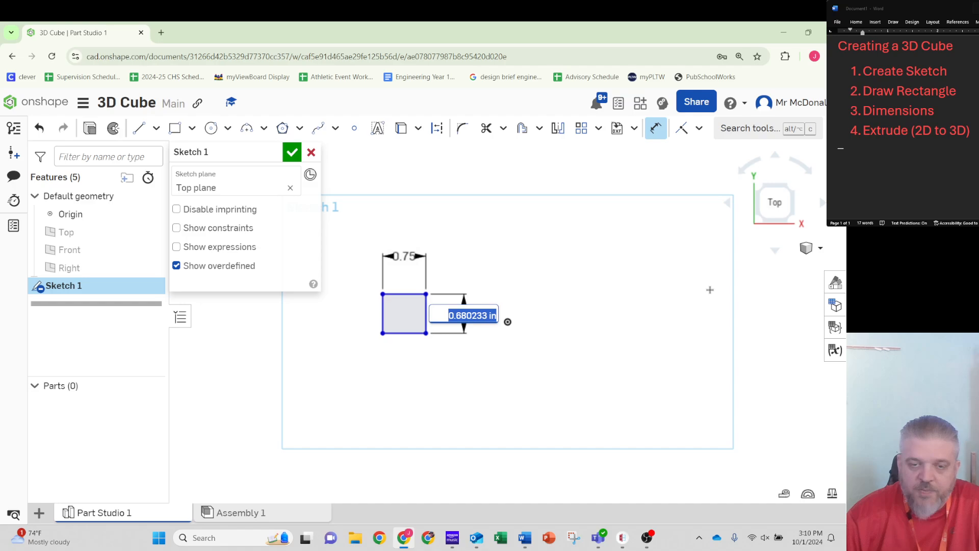
{"action": "key", "text": "BackSpace"}
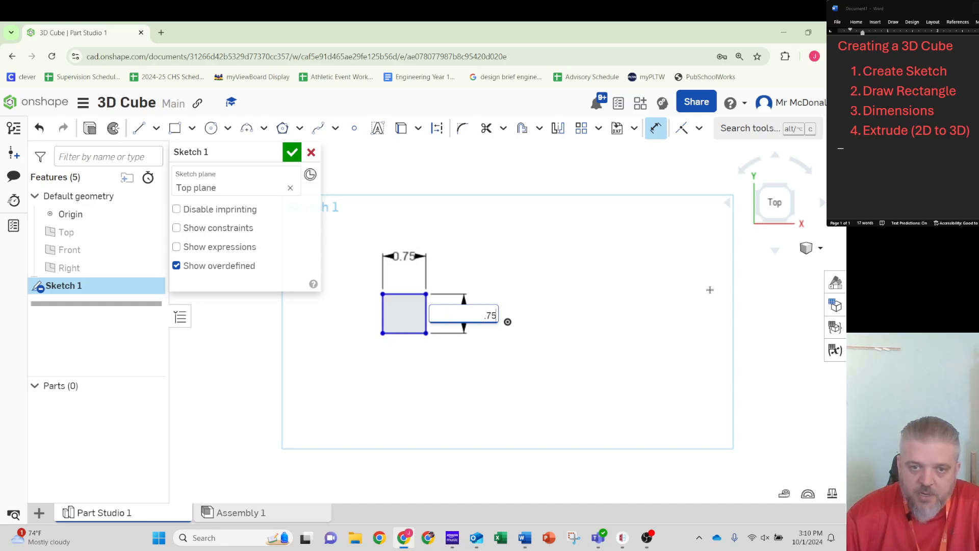
{"action": "key", "text": "Return"}
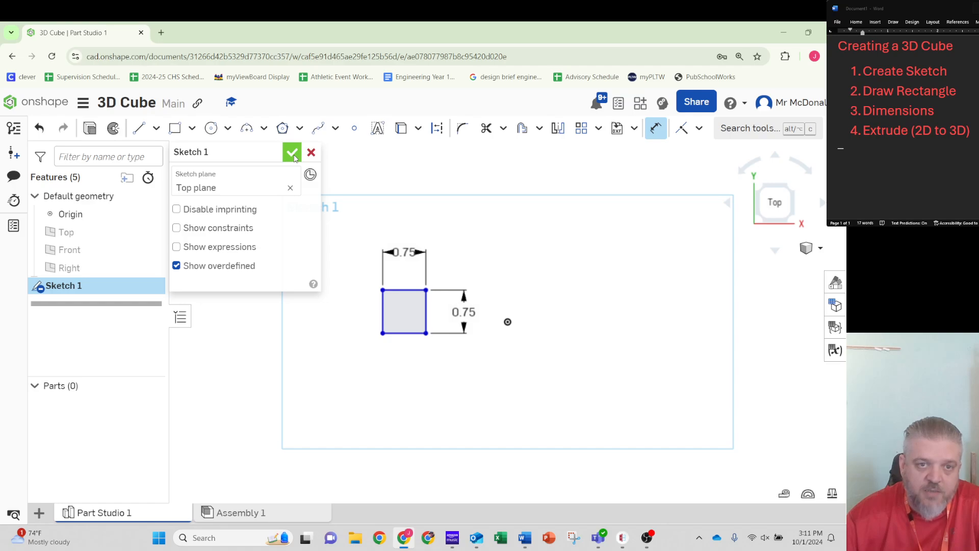
{"action": "left_click", "coordinate": [292, 152]}
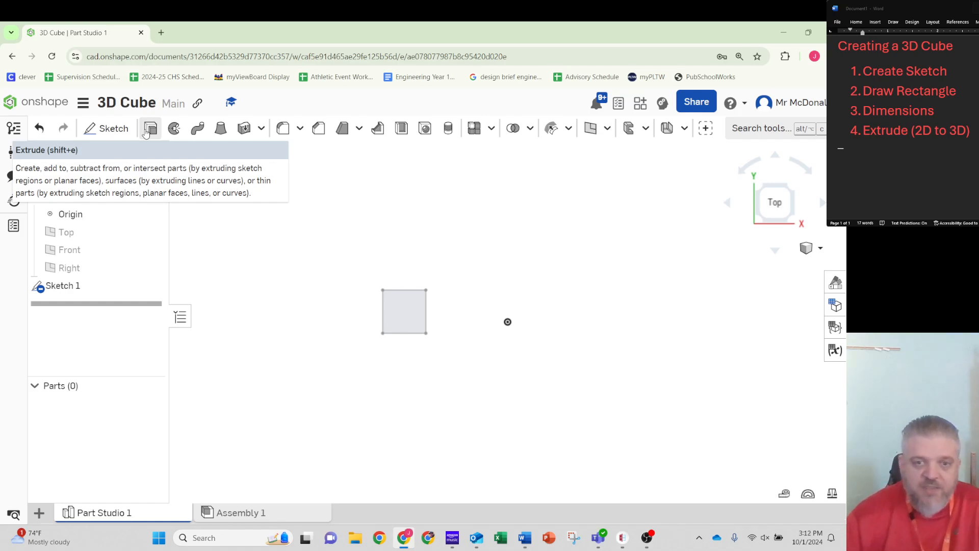
- Start a new solid Blind extrude of the sketched square with a depth of 0.75 in
{"action": "left_click", "coordinate": [150, 131]}
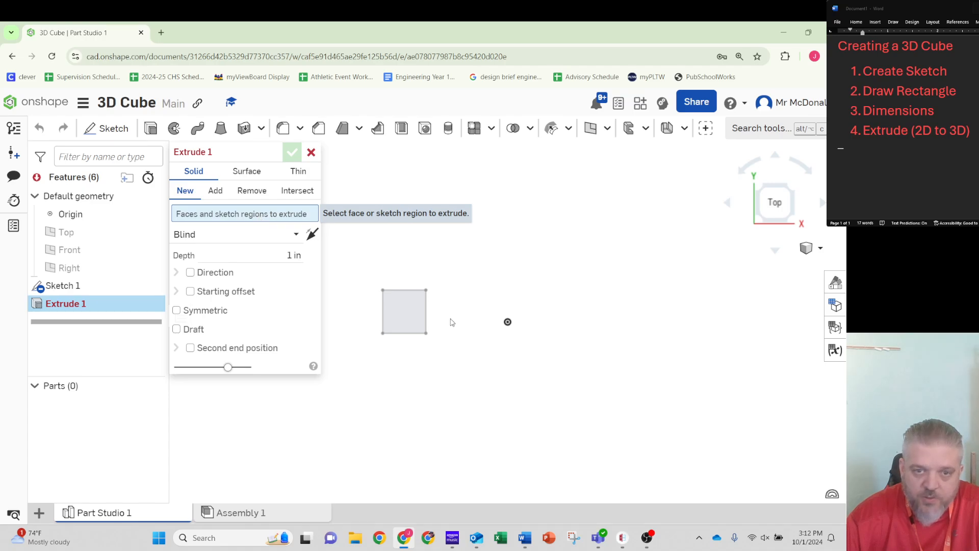
{"action": "left_click", "coordinate": [403, 324]}
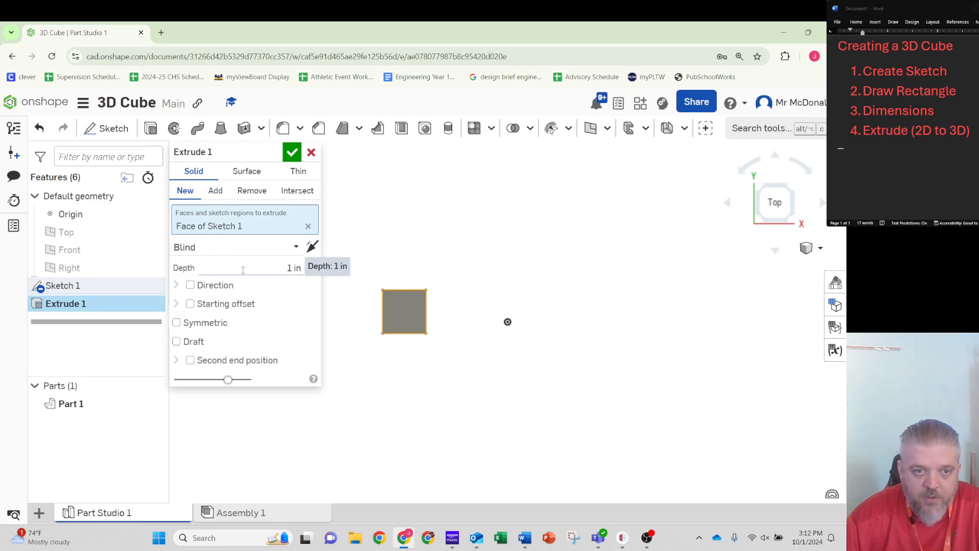
{"action": "left_click", "coordinate": [272, 271]}
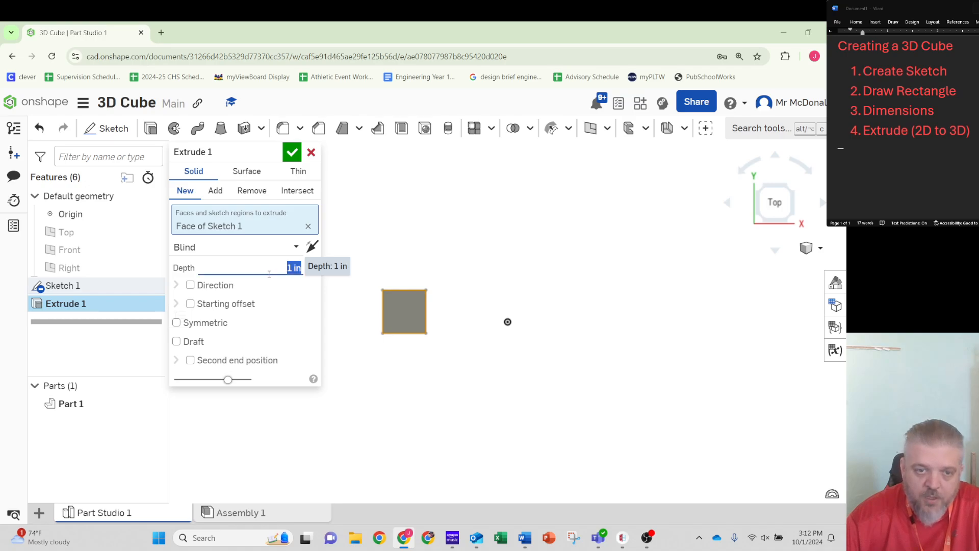
{"action": "type", "text": ".75"}
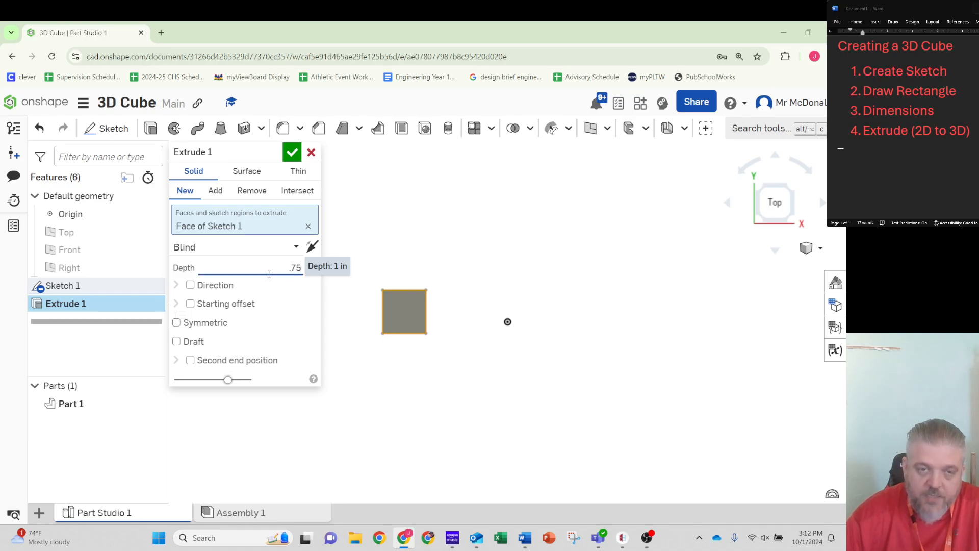
{"action": "key", "text": "Tab"}
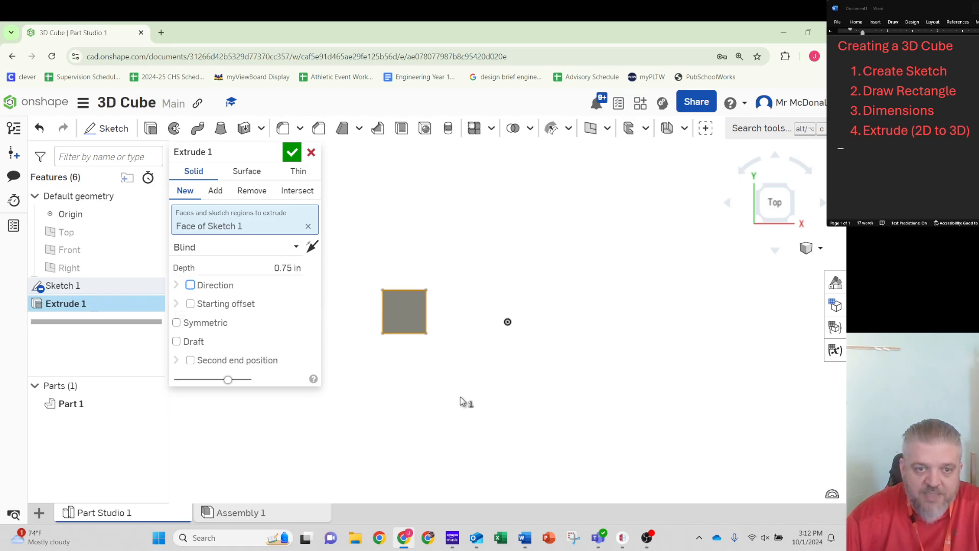
- Try an extrusion depth of 1.25 in and inspect the solid from the Back view and at an angle
{"action": "right_click_drag", "start_coordinate": [478, 407], "coordinate": [387, 392]}
{"action": "right_click_drag", "start_coordinate": [424, 411], "coordinate": [490, 382]}
{"action": "left_click", "coordinate": [779, 209]}
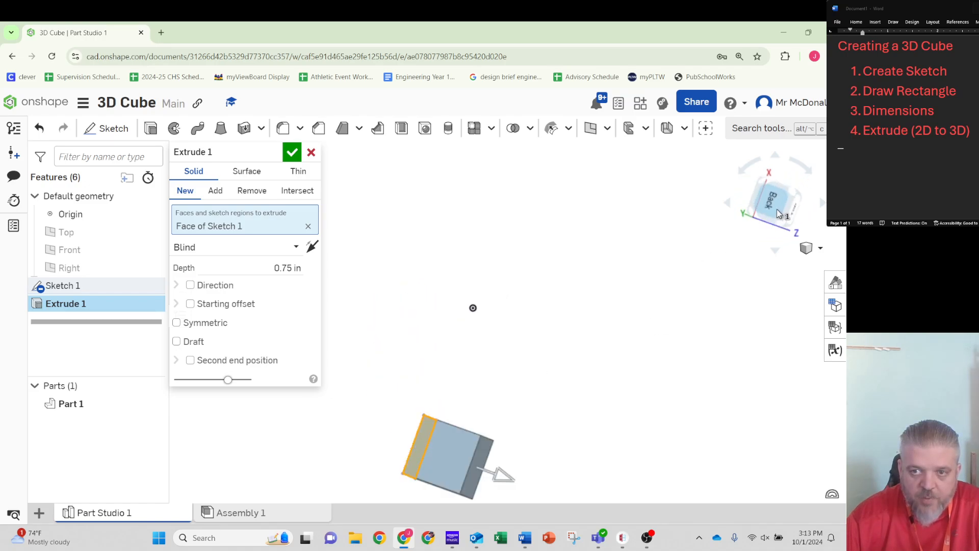
{"action": "middle_click_drag", "start_coordinate": [525, 334], "coordinate": [326, 338]}
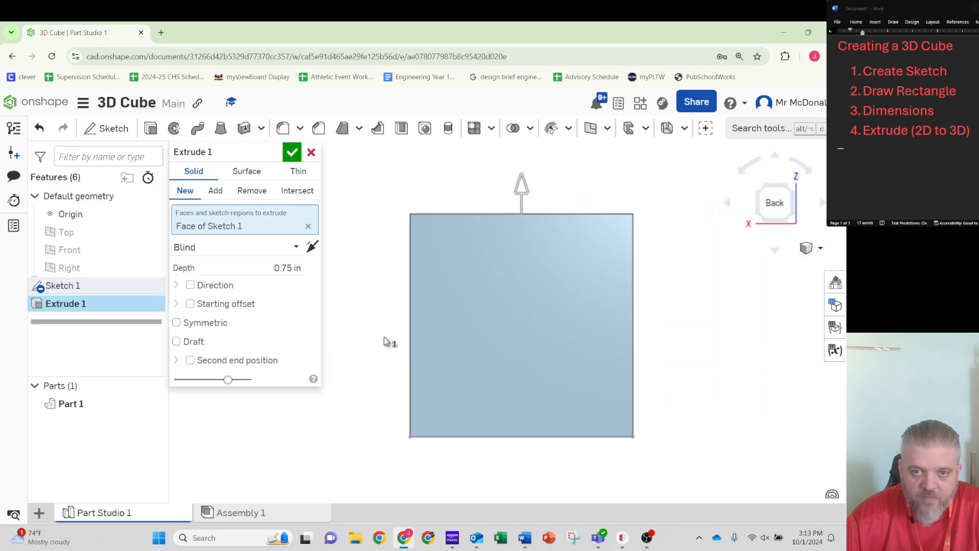
{"action": "left_click", "coordinate": [303, 269]}
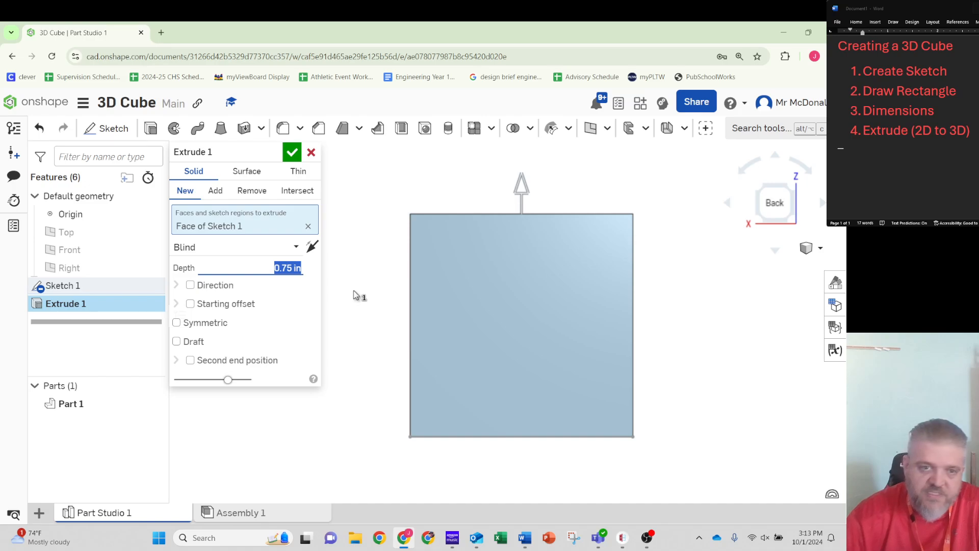
{"action": "type", "text": "1.25"}
{"action": "key", "text": "Tab"}
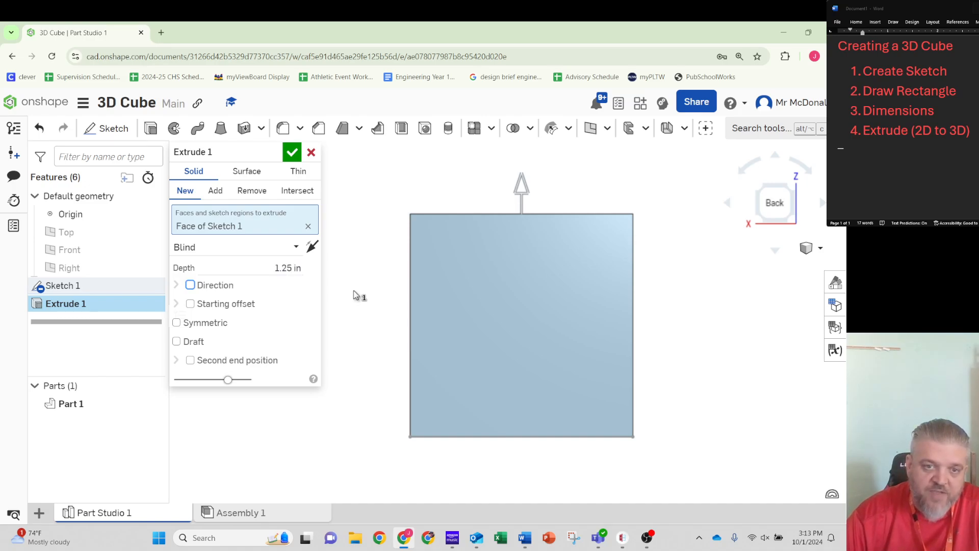
{"action": "scroll", "coordinate": [656, 334], "scroll_direction": "down", "scroll_amount": 4}
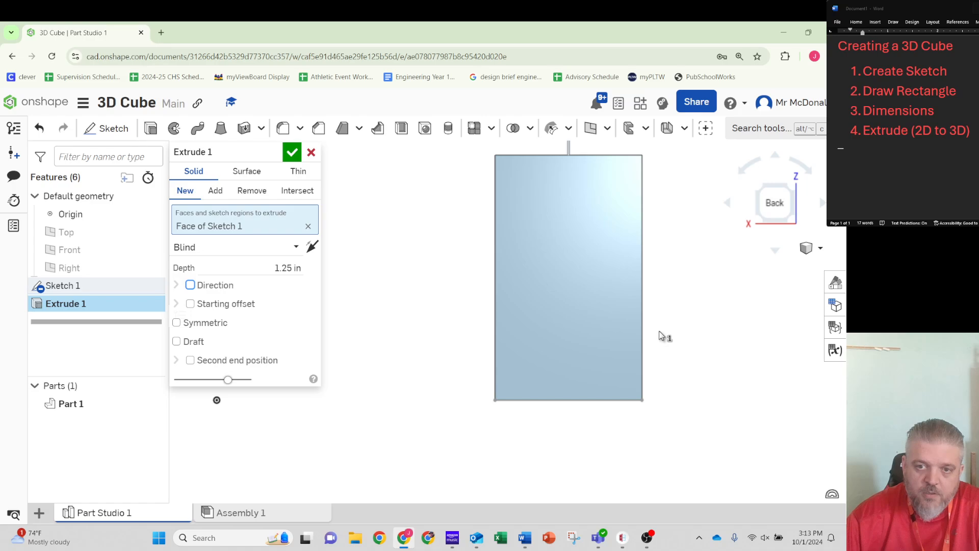
{"action": "middle_click_drag", "start_coordinate": [678, 298], "coordinate": [580, 360]}
{"action": "mouse_move", "coordinate": [622, 349]}
{"action": "right_mouse_down"}
{"action": "mouse_move", "coordinate": [588, 325]}
{"action": "mouse_move", "coordinate": [579, 304]}
{"action": "mouse_move", "coordinate": [549, 300]}
{"action": "mouse_move", "coordinate": [521, 319]}
{"action": "mouse_move", "coordinate": [534, 369]}
{"action": "mouse_move", "coordinate": [509, 383]}
{"action": "mouse_move", "coordinate": [461, 365]}
{"action": "mouse_move", "coordinate": [430, 324]}
{"action": "mouse_move", "coordinate": [461, 312]}
{"action": "mouse_move", "coordinate": [500, 333]}
{"action": "mouse_move", "coordinate": [501, 320]}
{"action": "mouse_move", "coordinate": [516, 323]}
{"action": "right_mouse_up"}
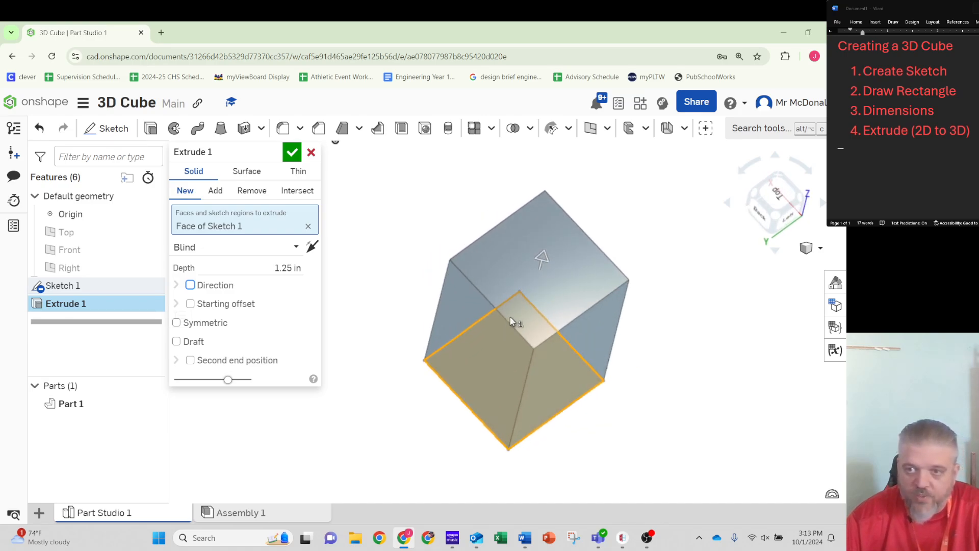
- Set the extrusion depth to 0.75 in and accept the extrude
{"action": "left_click", "coordinate": [760, 212]}
{"action": "middle_click_drag", "start_coordinate": [527, 320], "coordinate": [376, 298]}
{"action": "scroll", "coordinate": [374, 305], "scroll_direction": "down", "scroll_amount": 2}
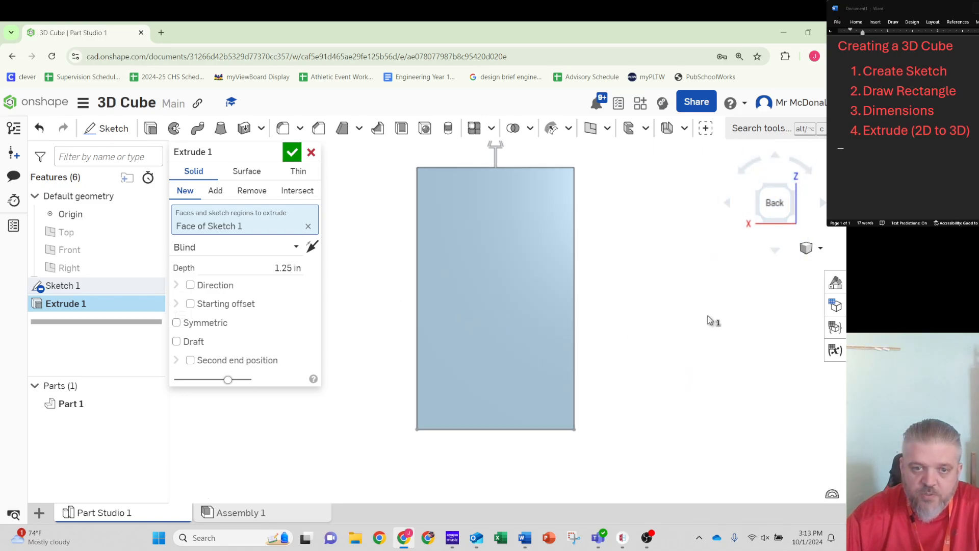
{"action": "middle_click_drag", "start_coordinate": [708, 316], "coordinate": [676, 338]}
{"action": "left_click", "coordinate": [284, 268]}
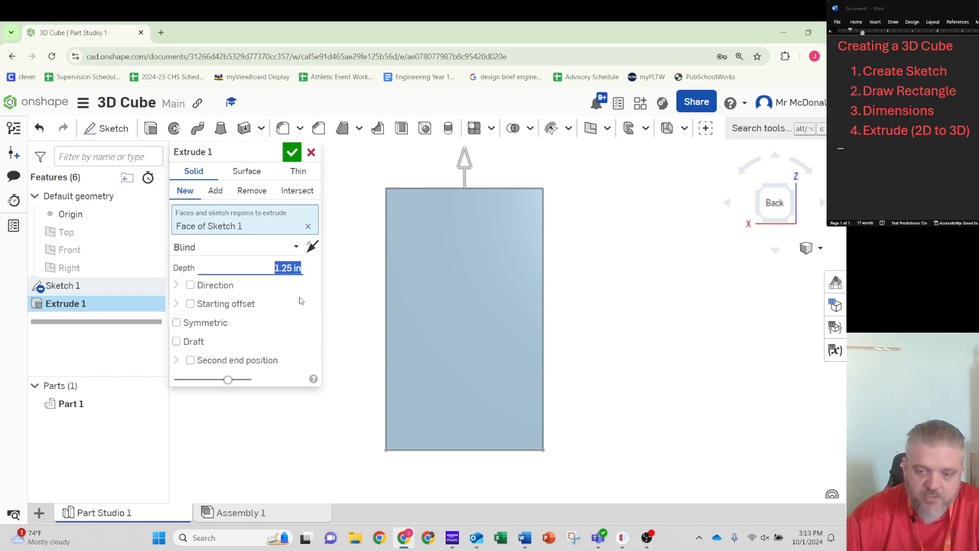
{"action": "type", "text": ".75"}
{"action": "key", "text": "Return"}
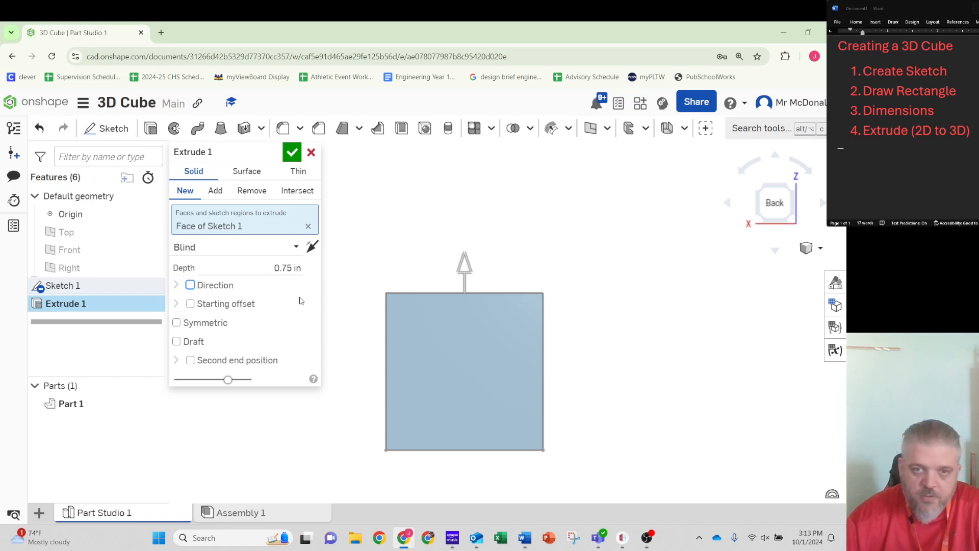
{"action": "right_click_drag", "start_coordinate": [645, 403], "coordinate": [615, 392]}
{"action": "middle_click_drag", "start_coordinate": [614, 389], "coordinate": [609, 379]}
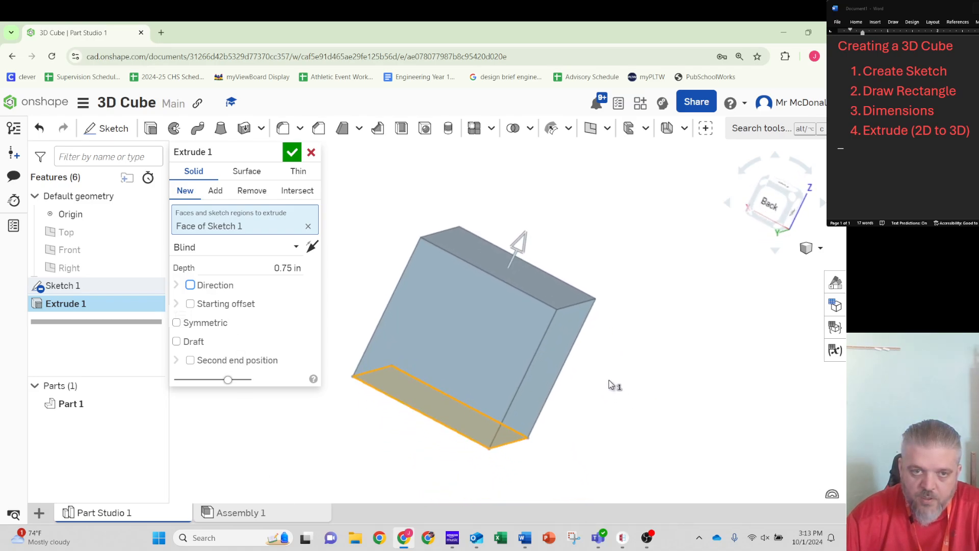
{"action": "left_click", "coordinate": [291, 153]}
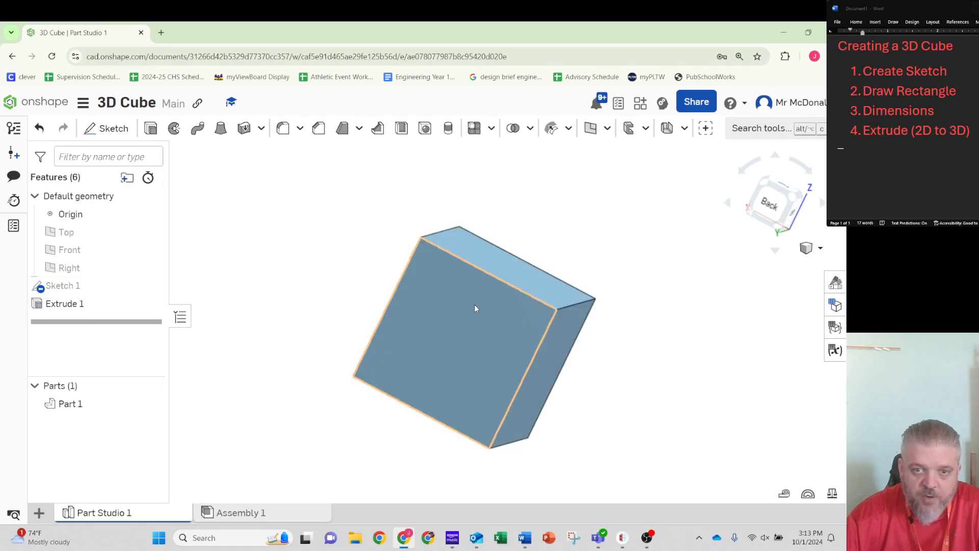
- Change the cube part's appearance color to red (FF0000)
{"action": "middle_click_drag", "start_coordinate": [667, 389], "coordinate": [637, 368]}
{"action": "mouse_move", "coordinate": [659, 337]}
{"action": "right_mouse_down"}
{"action": "mouse_move", "coordinate": [589, 356]}
{"action": "mouse_move", "coordinate": [531, 356]}
{"action": "mouse_move", "coordinate": [628, 369]}
{"action": "mouse_move", "coordinate": [649, 353]}
{"action": "right_mouse_up"}
{"action": "middle_click_drag", "start_coordinate": [285, 290], "coordinate": [296, 296]}
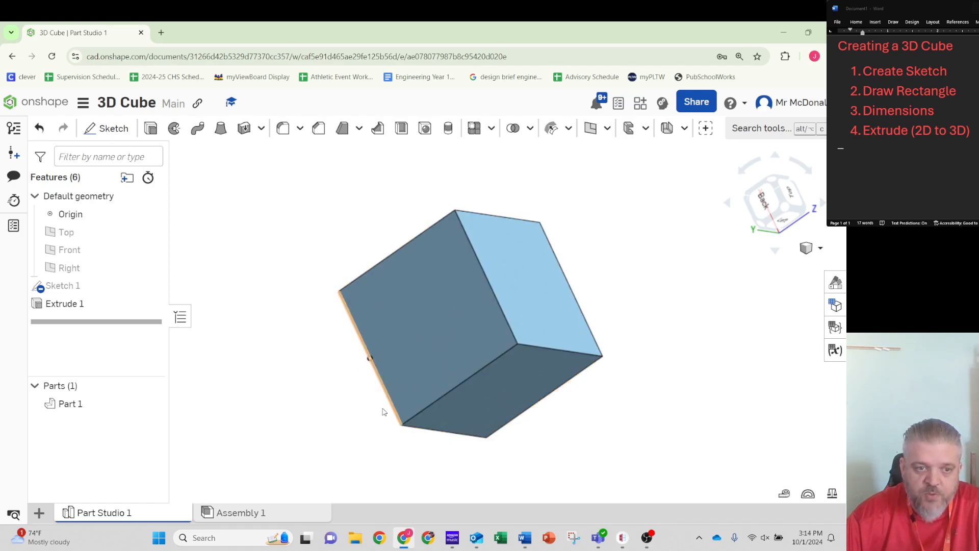
{"action": "right_click", "coordinate": [72, 410]}
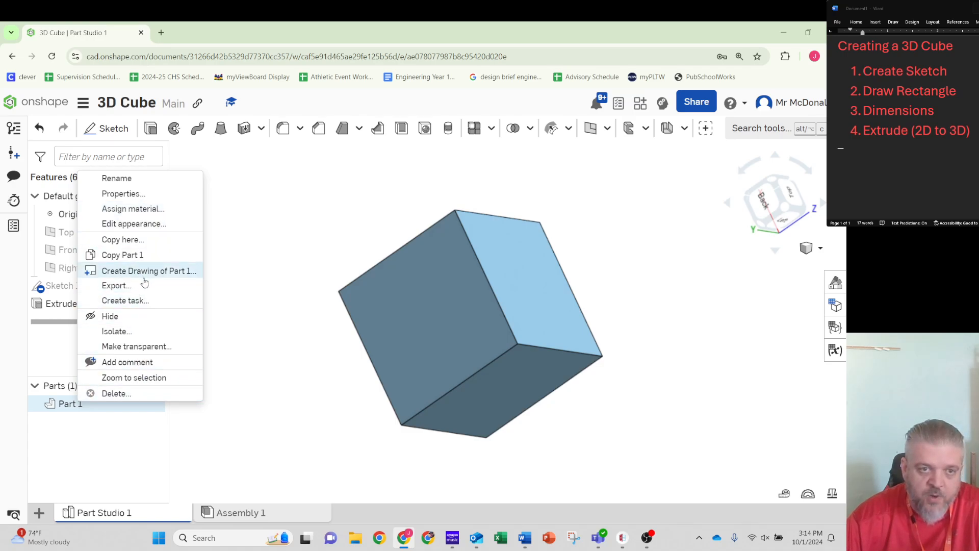
{"action": "left_click", "coordinate": [158, 230]}
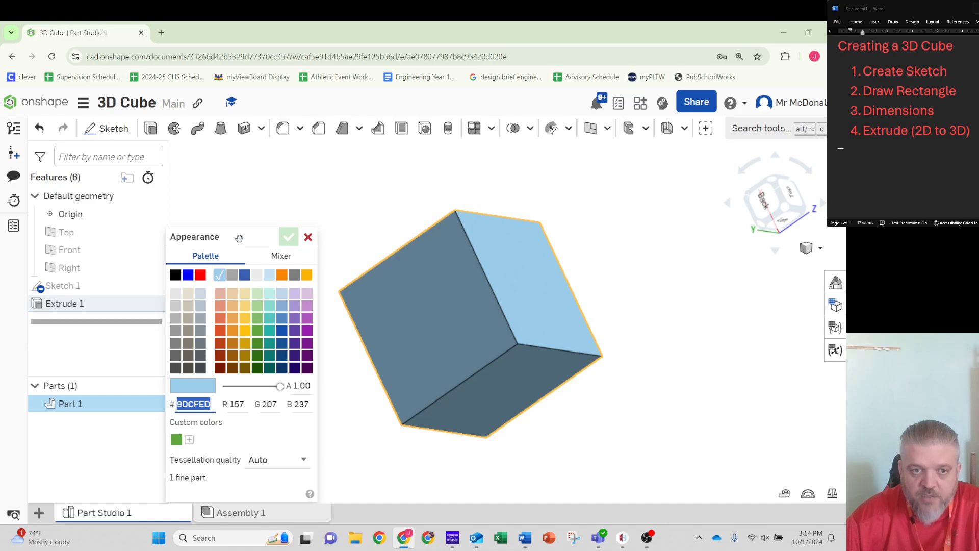
{"action": "left_click", "coordinate": [200, 278]}
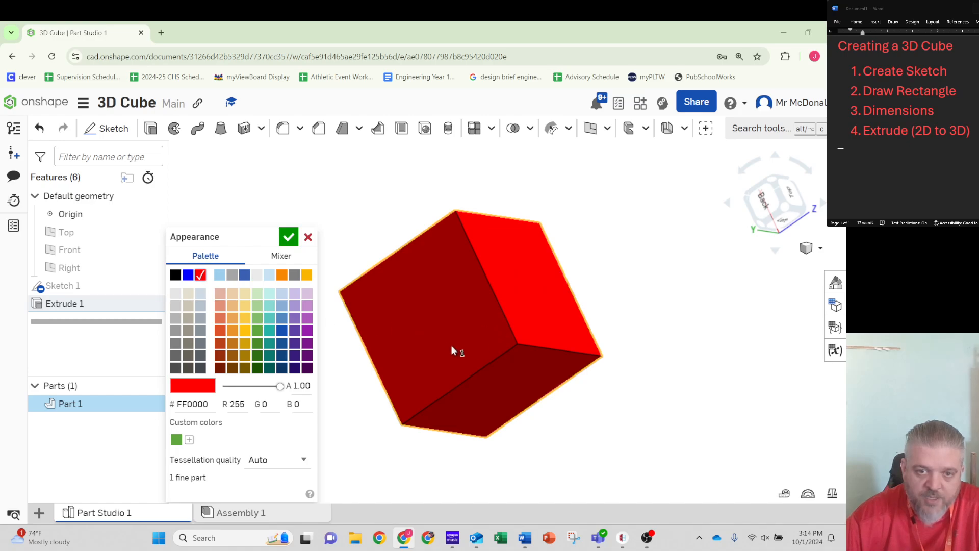
{"action": "left_click", "coordinate": [289, 238]}
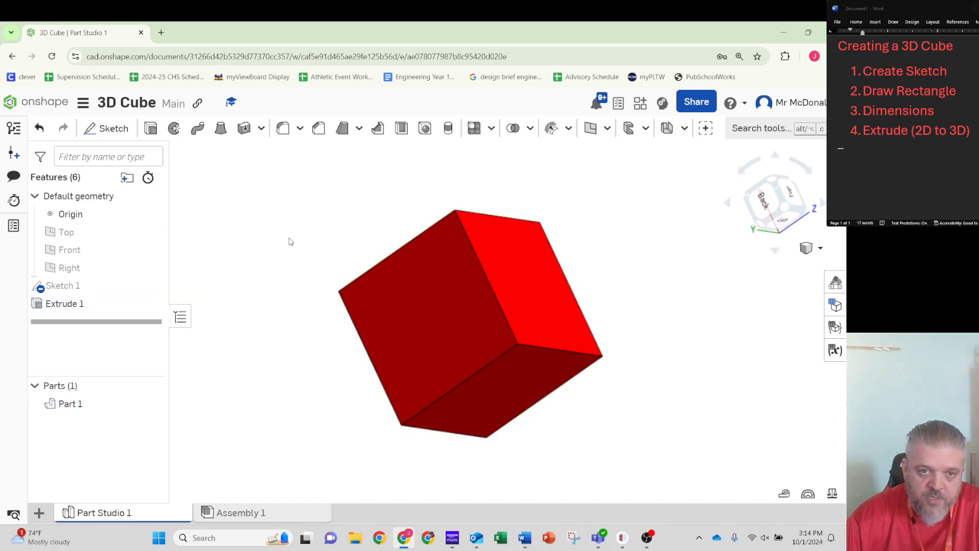
- Rename the cube part as "Red Cube"
{"action": "right_click", "coordinate": [73, 408]}
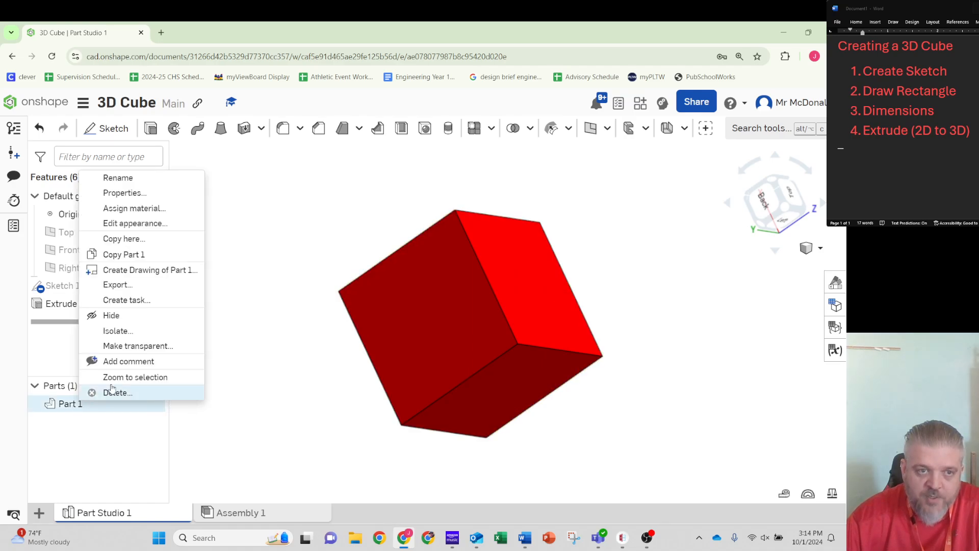
{"action": "left_click", "coordinate": [118, 177]}
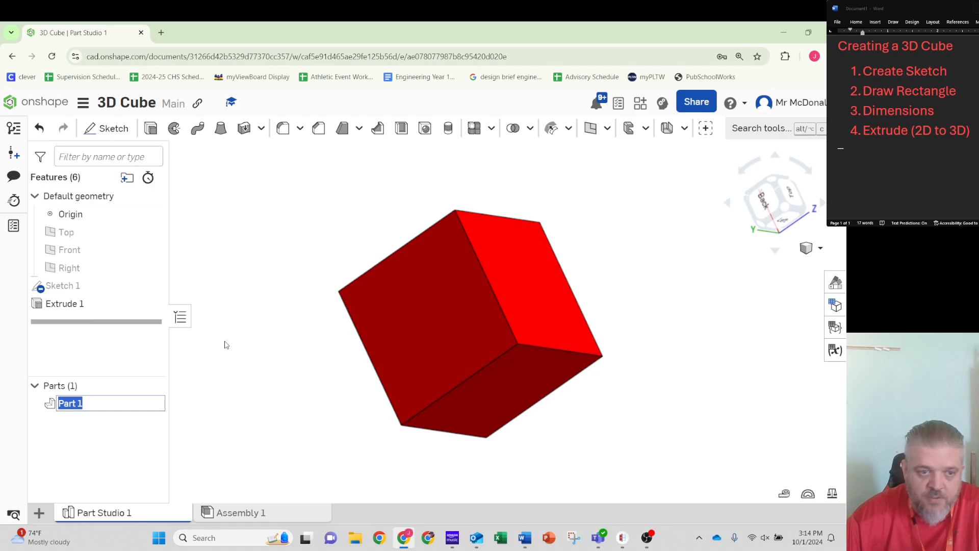
{"action": "type", "text": "Red Cube"}
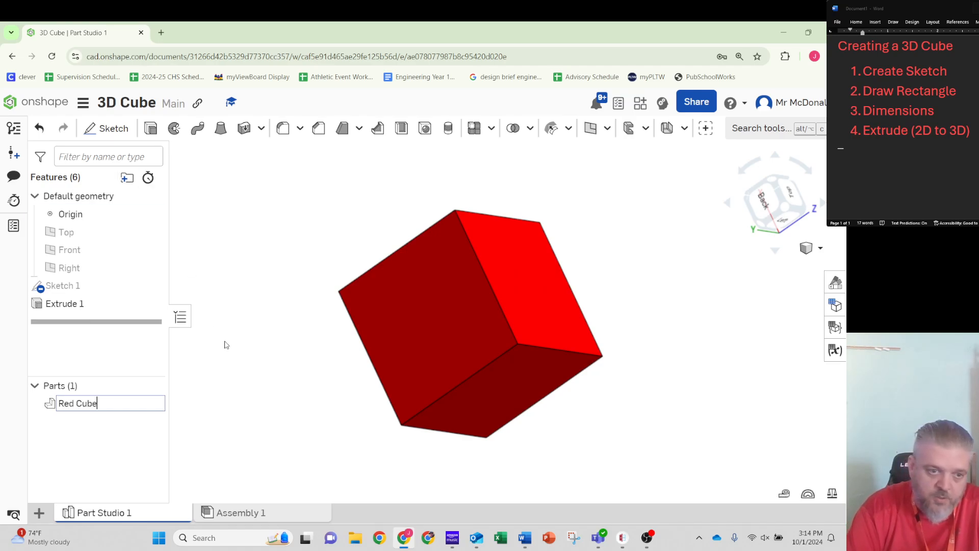
{"action": "key", "text": "Return"}
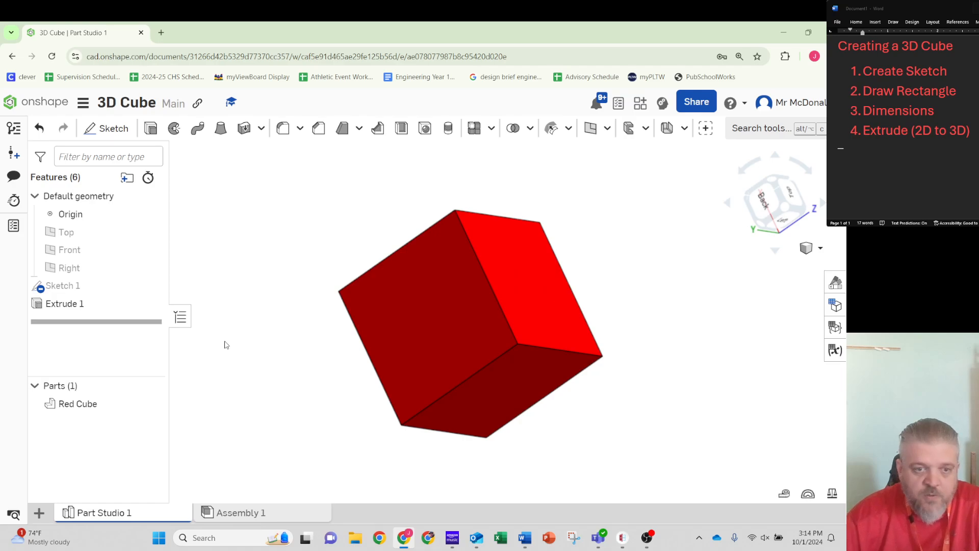
{"action": "mouse_move", "coordinate": [235, 520]}
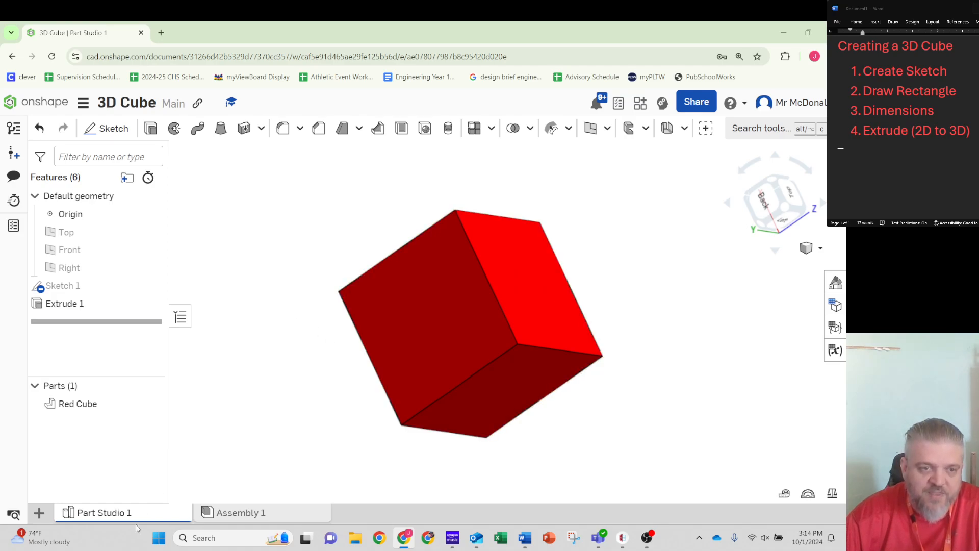
{"action": "right_click", "coordinate": [114, 515]}
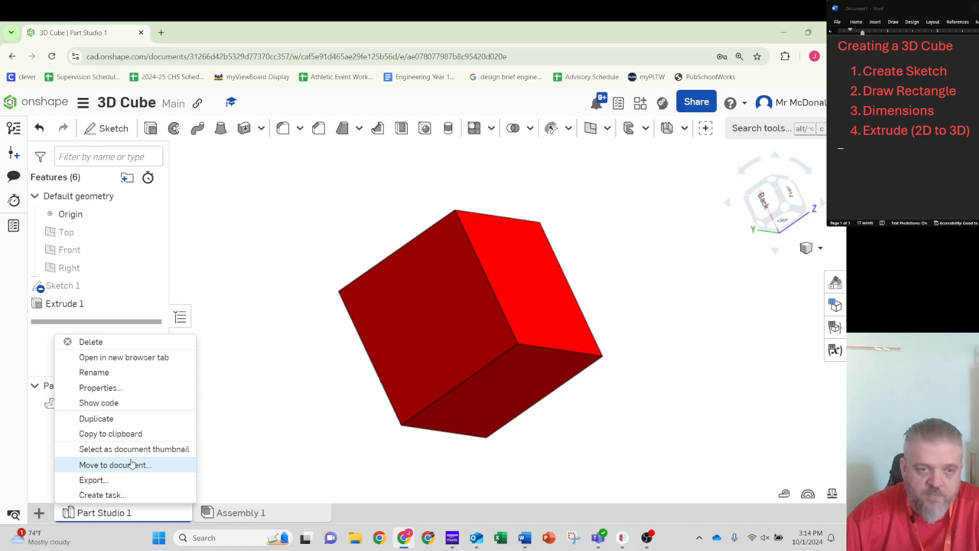
{"action": "left_click", "coordinate": [280, 369]}
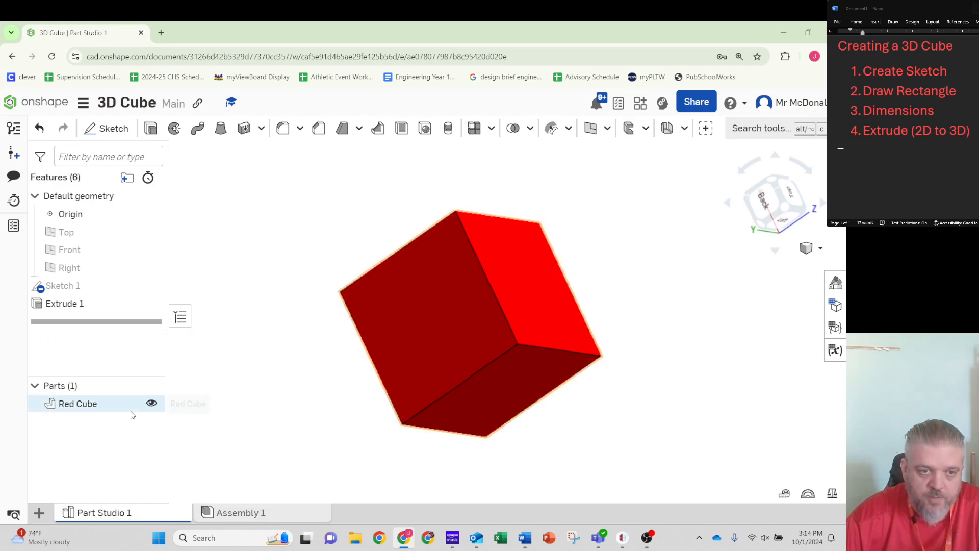
- Assign the material "Maple, Hard" from the Onshape Material Library to the Red Cube part
{"action": "right_click", "coordinate": [72, 406]}
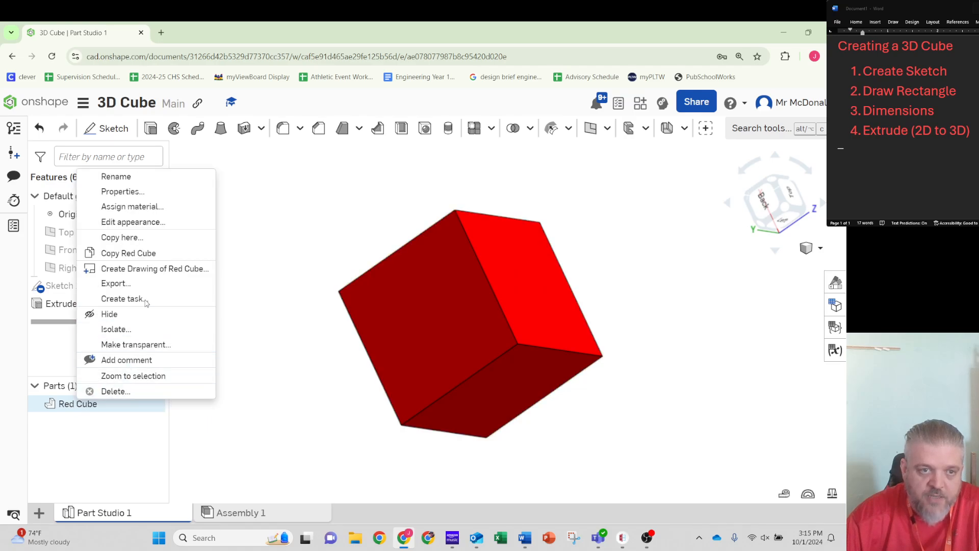
{"action": "left_click", "coordinate": [160, 212]}
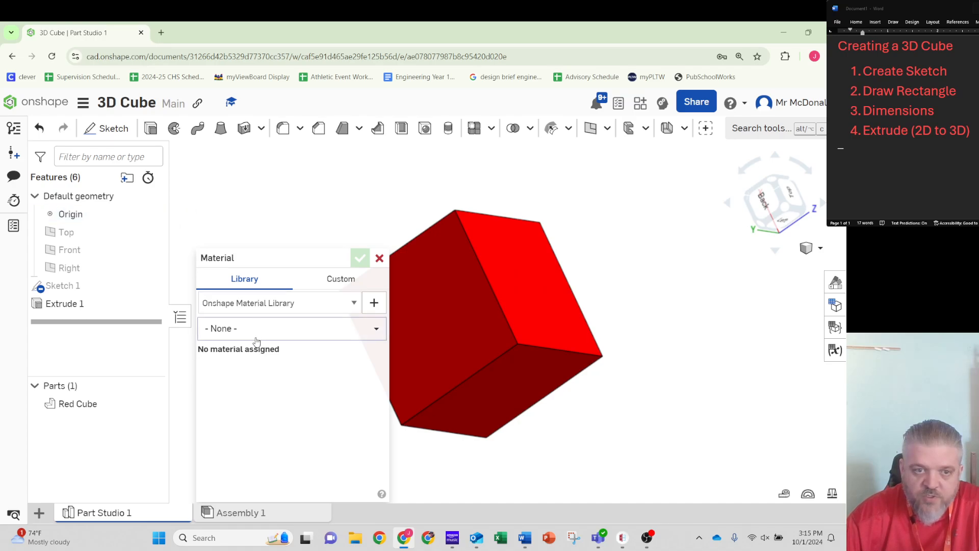
{"action": "left_click", "coordinate": [258, 336]}
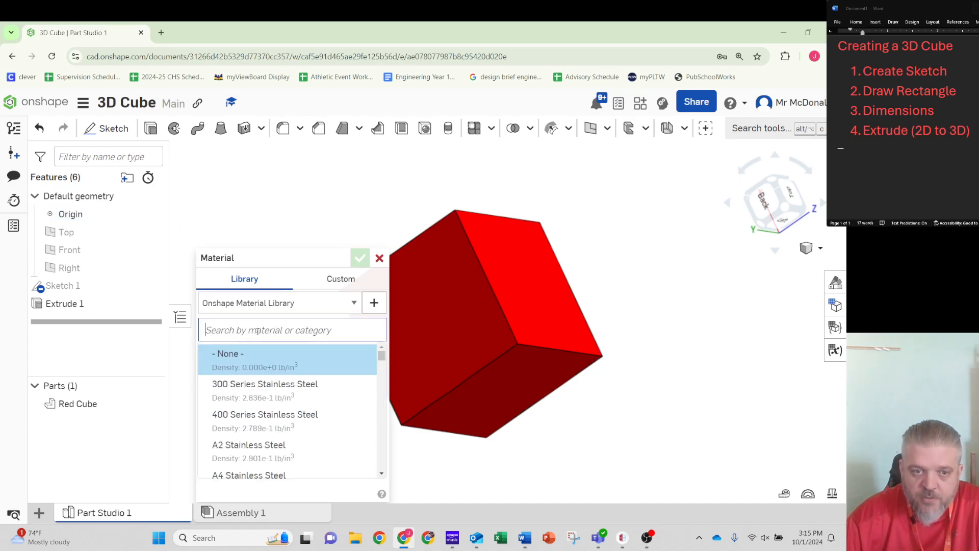
{"action": "scroll", "coordinate": [298, 418], "scroll_direction": "down", "scroll_amount": 3}
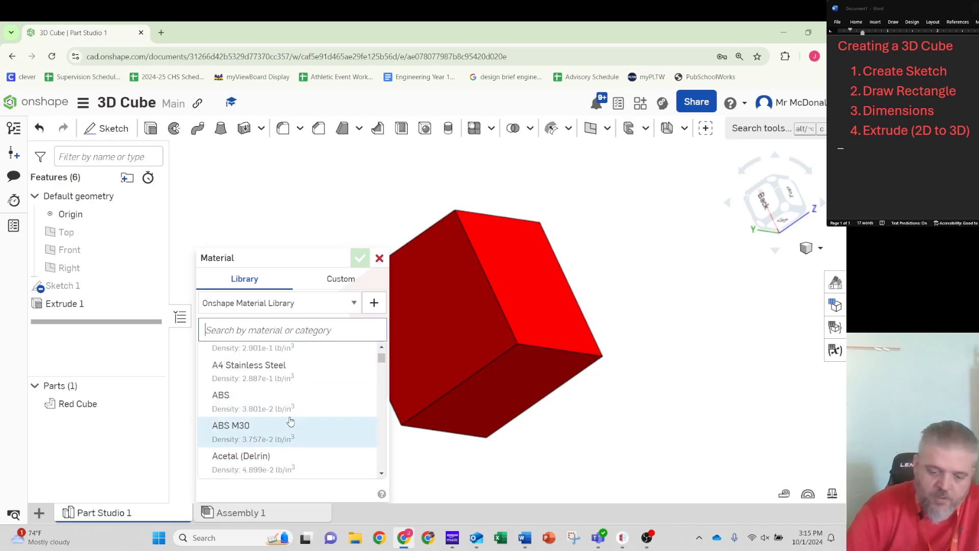
{"action": "scroll", "coordinate": [293, 421], "scroll_direction": "up", "scroll_amount": 3}
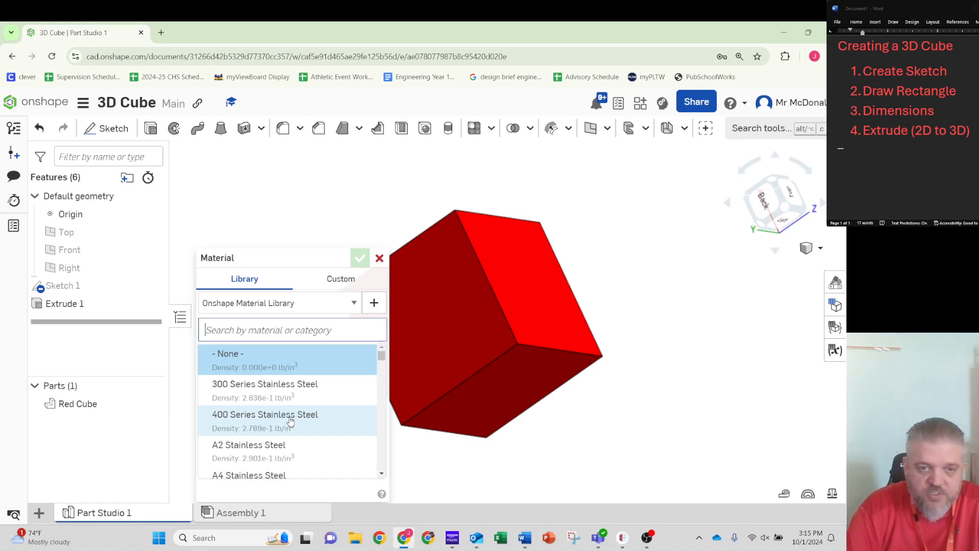
{"action": "type", "text": "maple"}
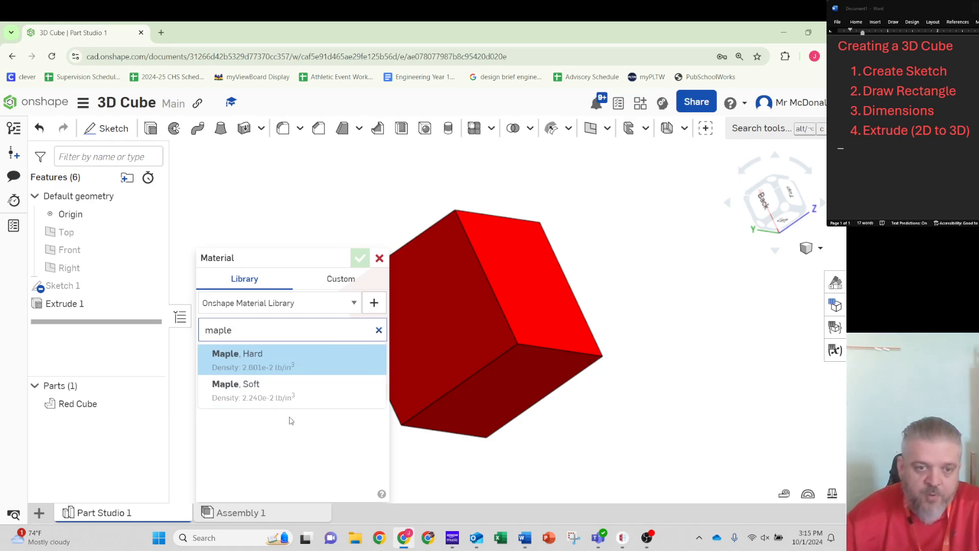
{"action": "left_click", "coordinate": [246, 356]}
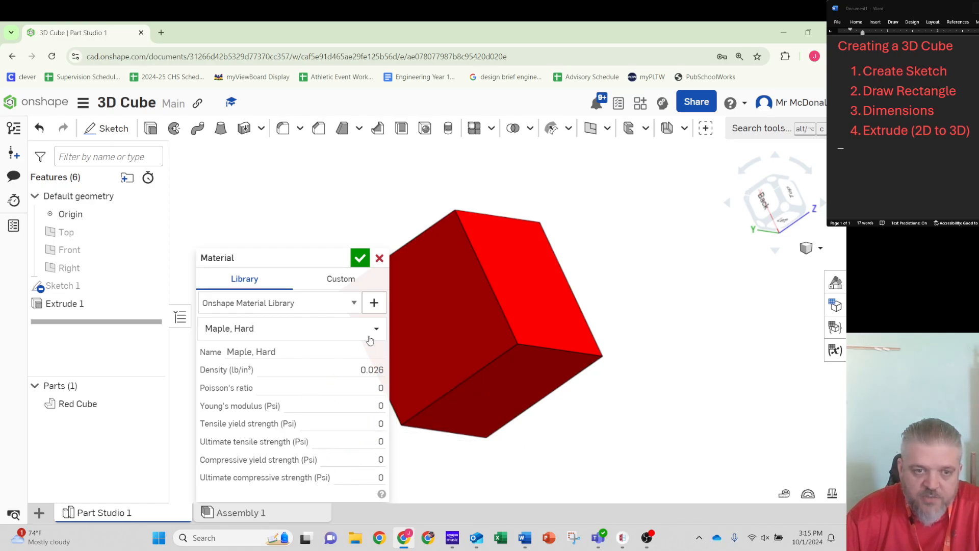
{"action": "left_click", "coordinate": [360, 259]}
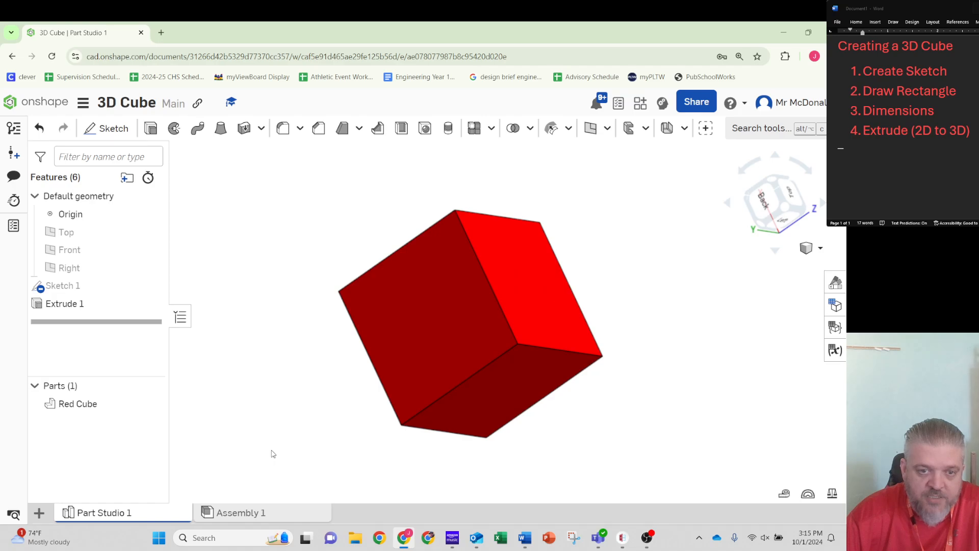
- Rename the Part Studio 1 tab as "Red Cube"
{"action": "mouse_move", "coordinate": [87, 519]}
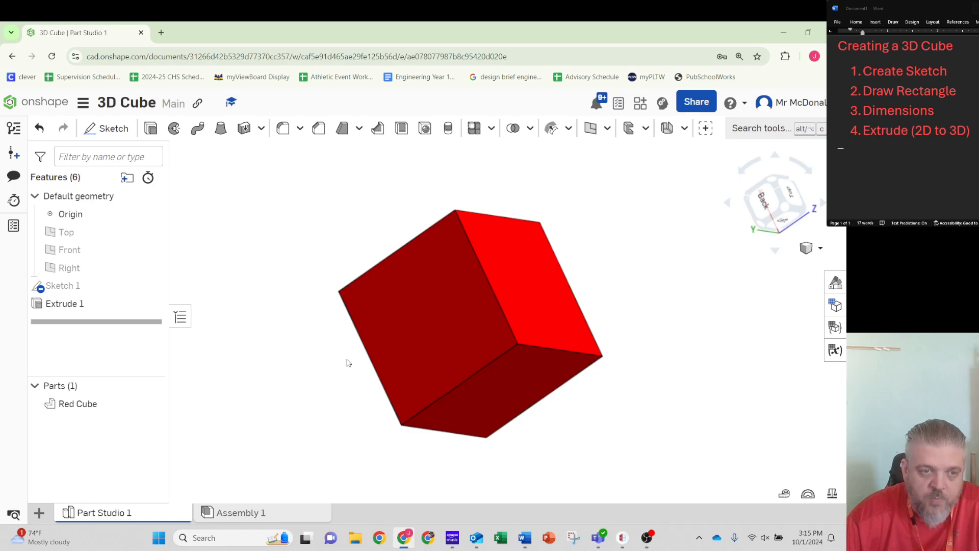
{"action": "right_click", "coordinate": [112, 511]}
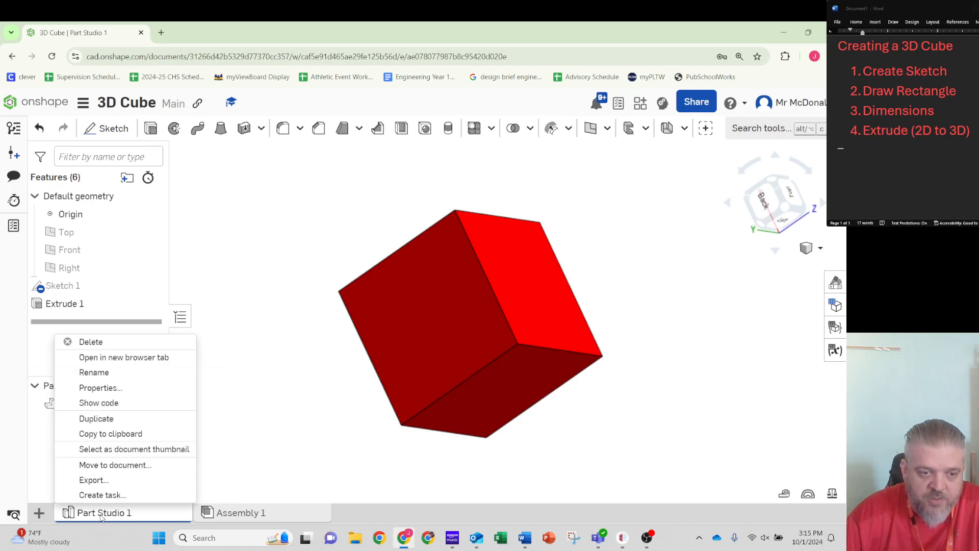
{"action": "left_click", "coordinate": [113, 372]}
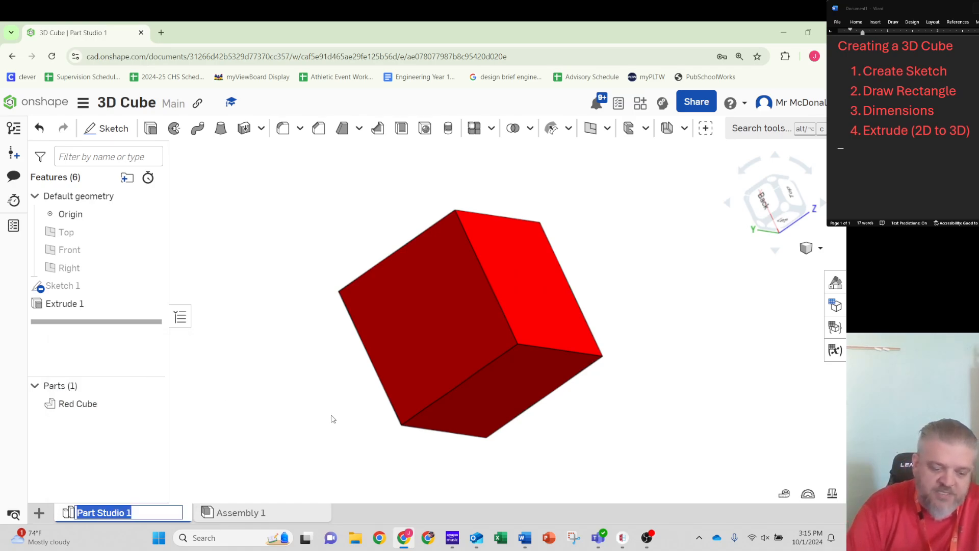
{"action": "type", "text": "Red Cube"}
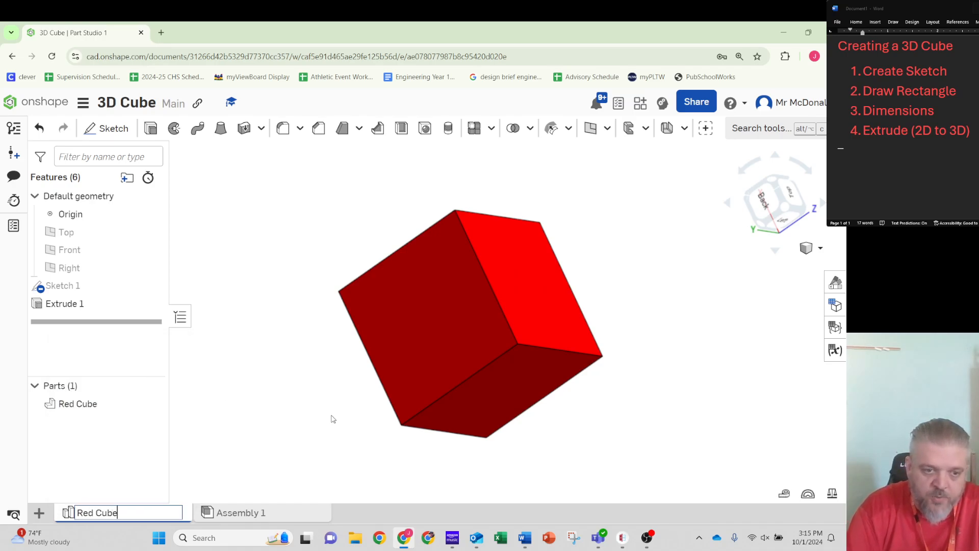
{"action": "key", "text": "Return"}
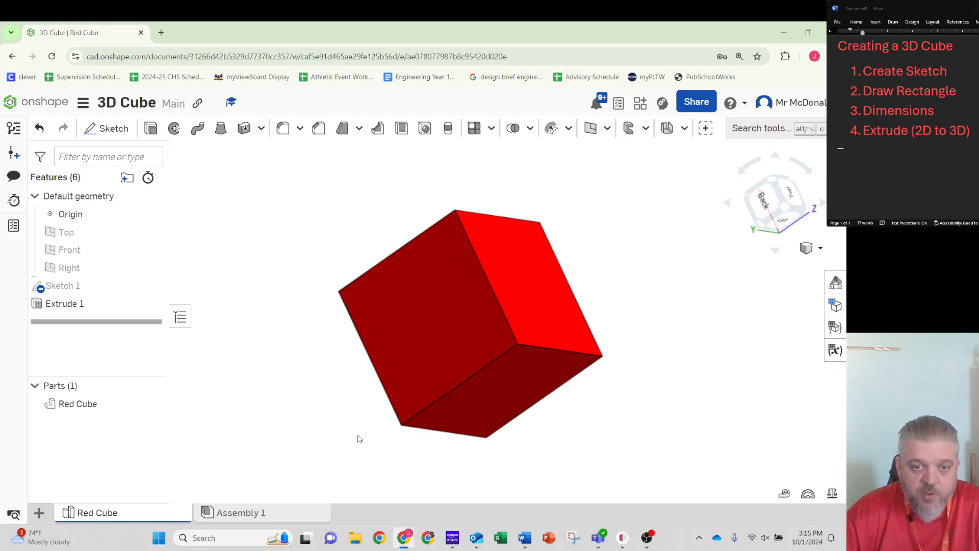
- Duplicate the Red Cube part studio and open the copy
{"action": "middle_click_drag", "start_coordinate": [361, 438], "coordinate": [349, 438]}
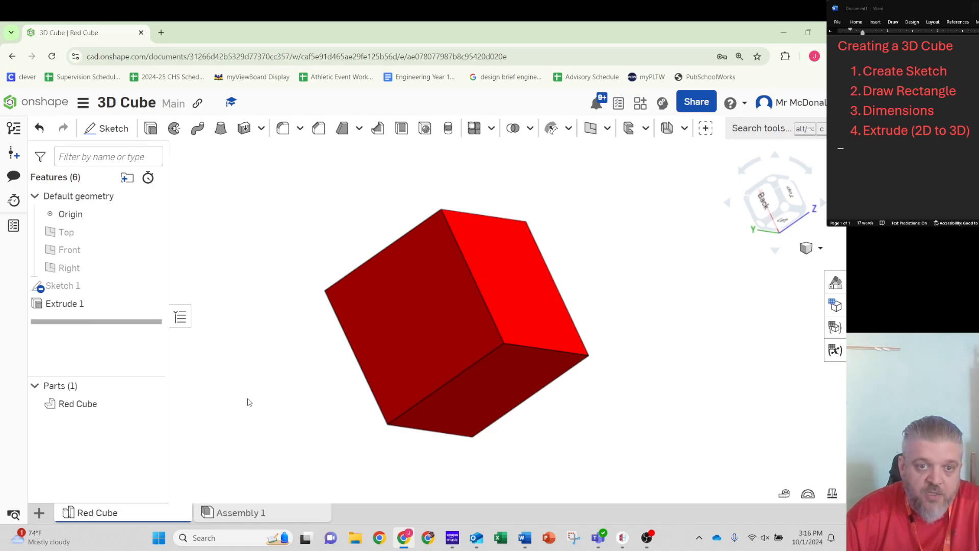
{"action": "middle_click_drag", "start_coordinate": [271, 391], "coordinate": [229, 394]}
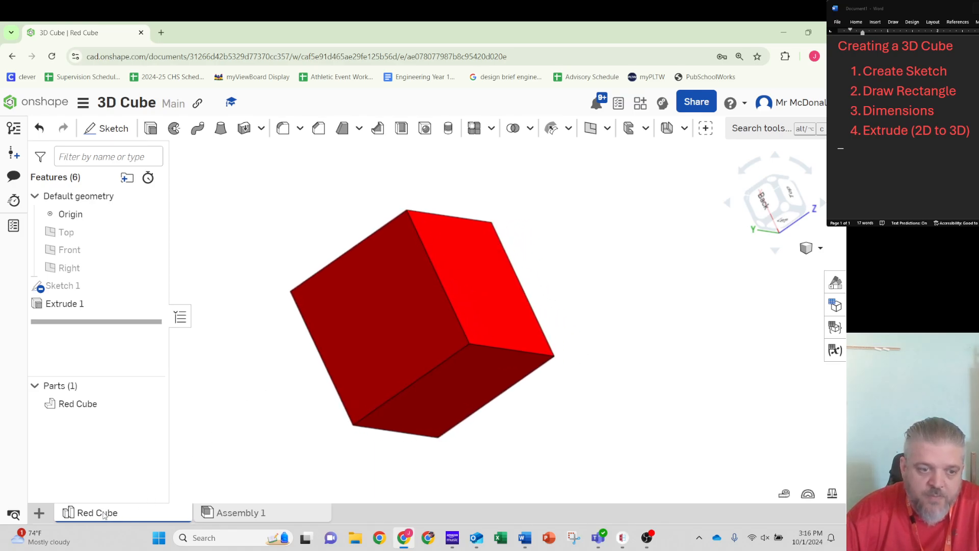
{"action": "mouse_move", "coordinate": [103, 515]}
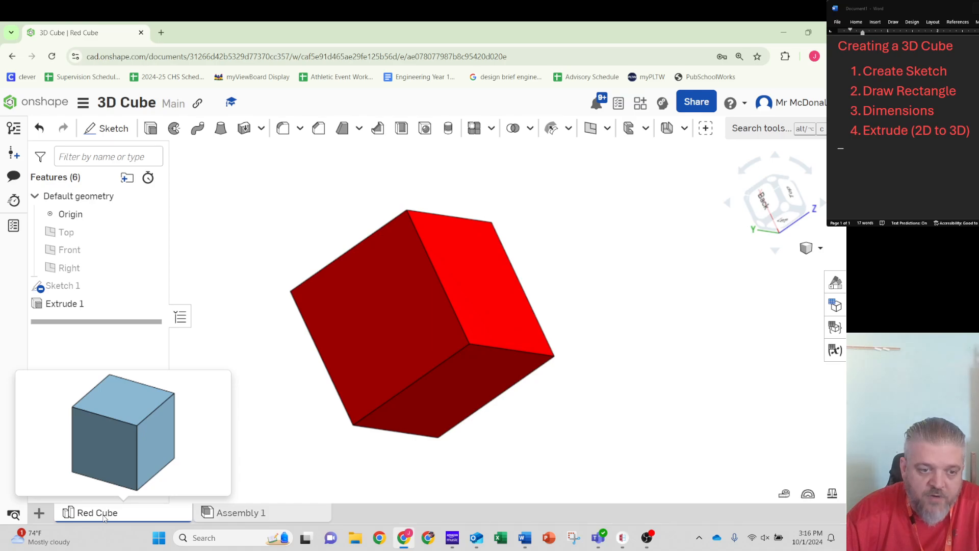
{"action": "right_click", "coordinate": [103, 515]}
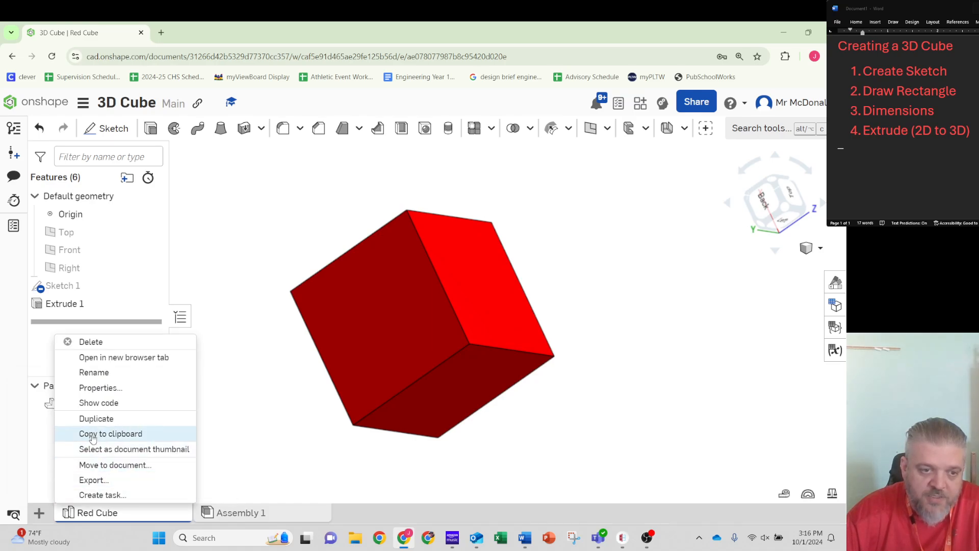
{"action": "left_click", "coordinate": [99, 418]}
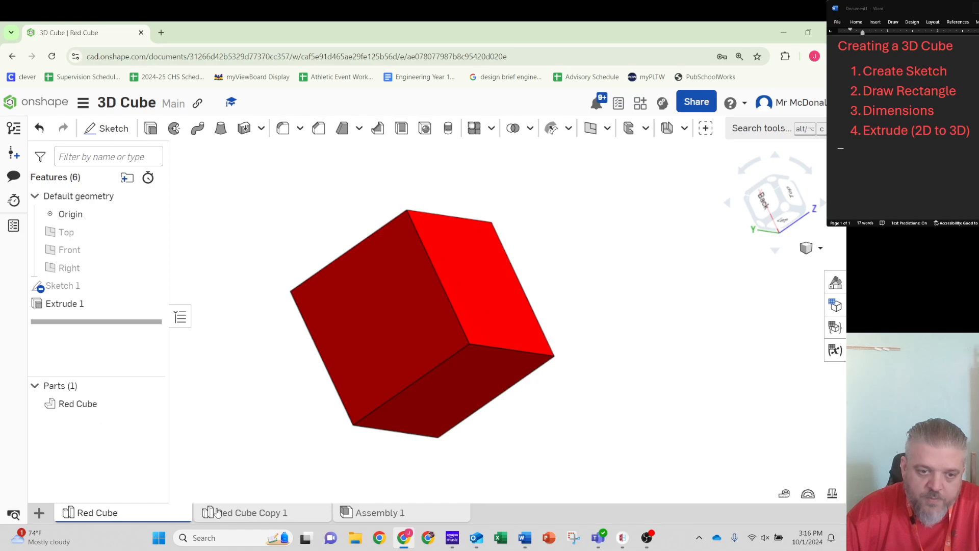
{"action": "left_click", "coordinate": [249, 515]}
- Duplicate the Red Cube Copy 1 part studio six times
{"action": "right_click", "coordinate": [249, 516]}
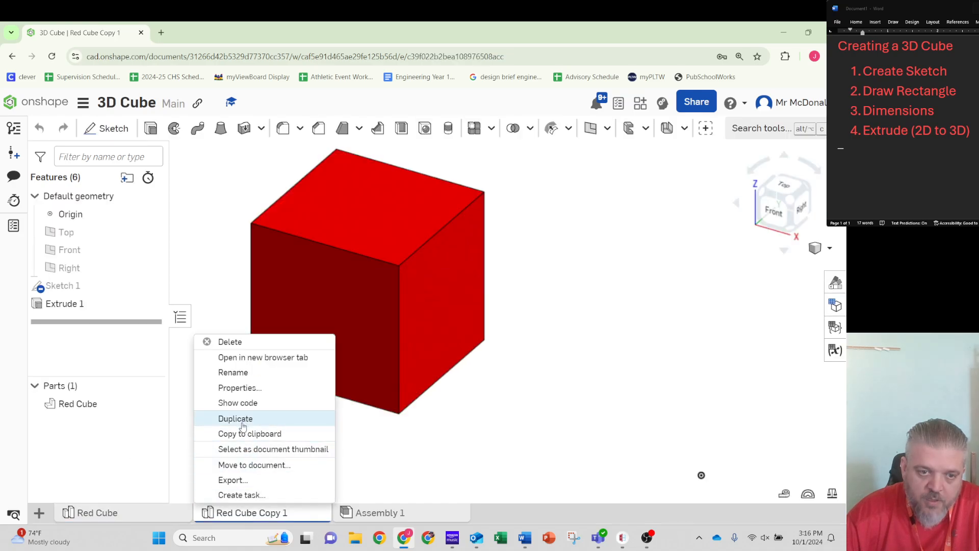
{"action": "left_click", "coordinate": [241, 417]}
{"action": "right_click", "coordinate": [254, 516]}
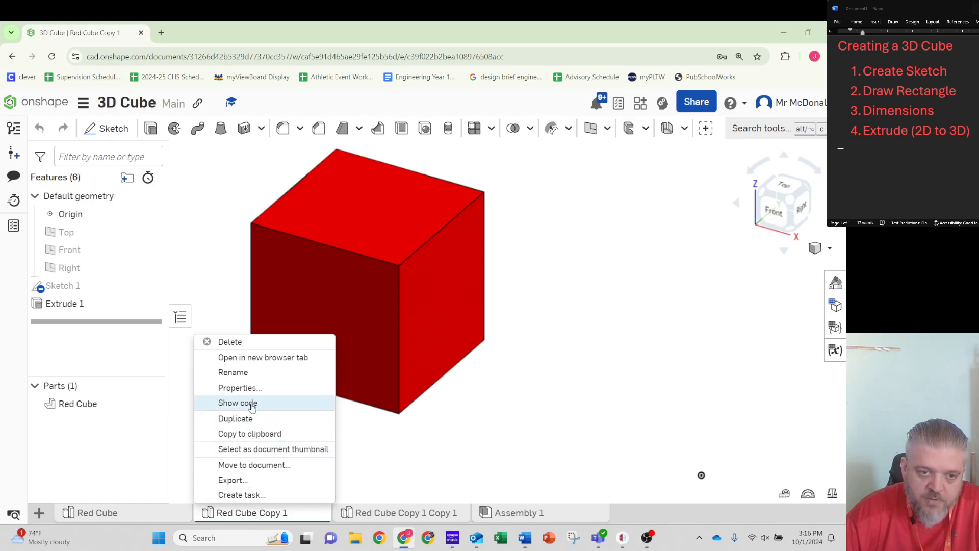
{"action": "left_click", "coordinate": [245, 417]}
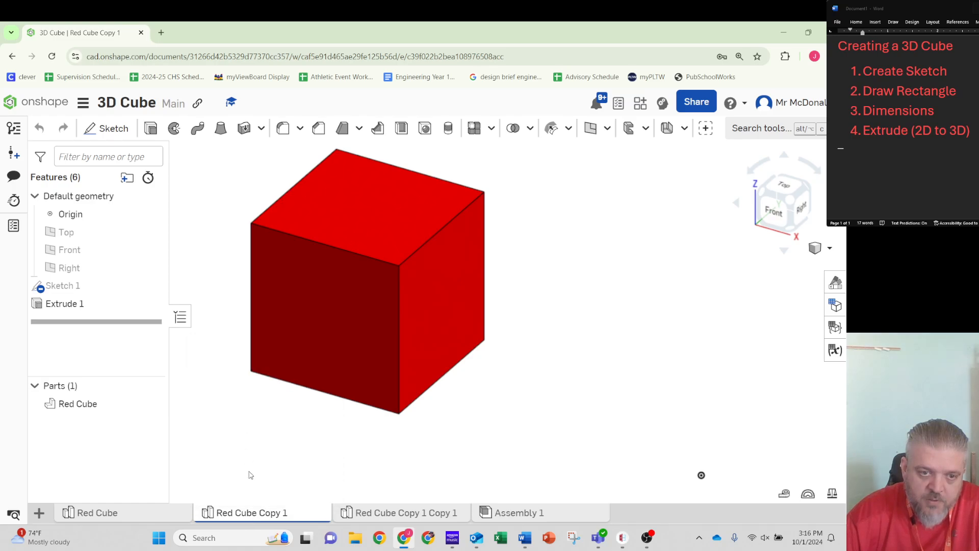
{"action": "right_click", "coordinate": [251, 516]}
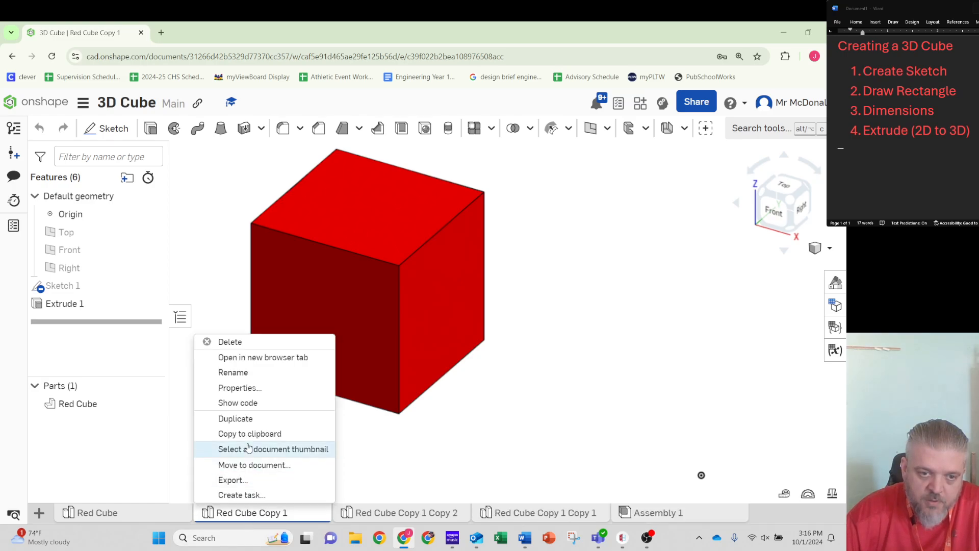
{"action": "right_click", "coordinate": [240, 514]}
{"action": "left_click", "coordinate": [238, 415]}
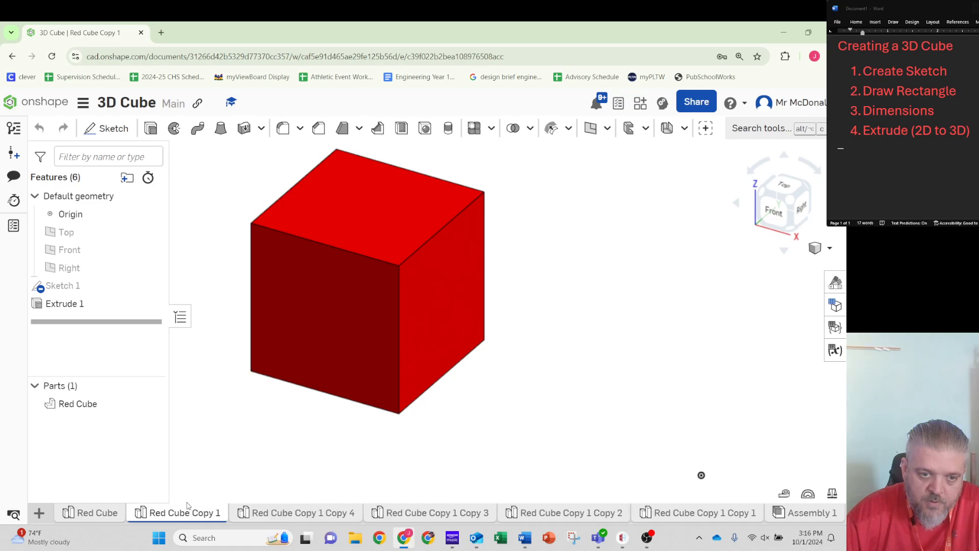
{"action": "right_click", "coordinate": [176, 521]}
{"action": "left_click", "coordinate": [203, 419]}
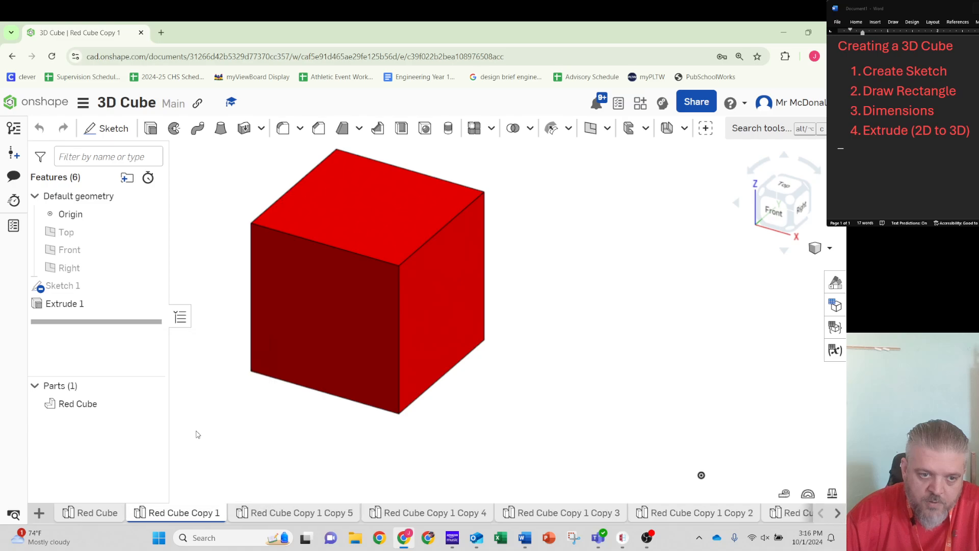
{"action": "right_click", "coordinate": [162, 512]}
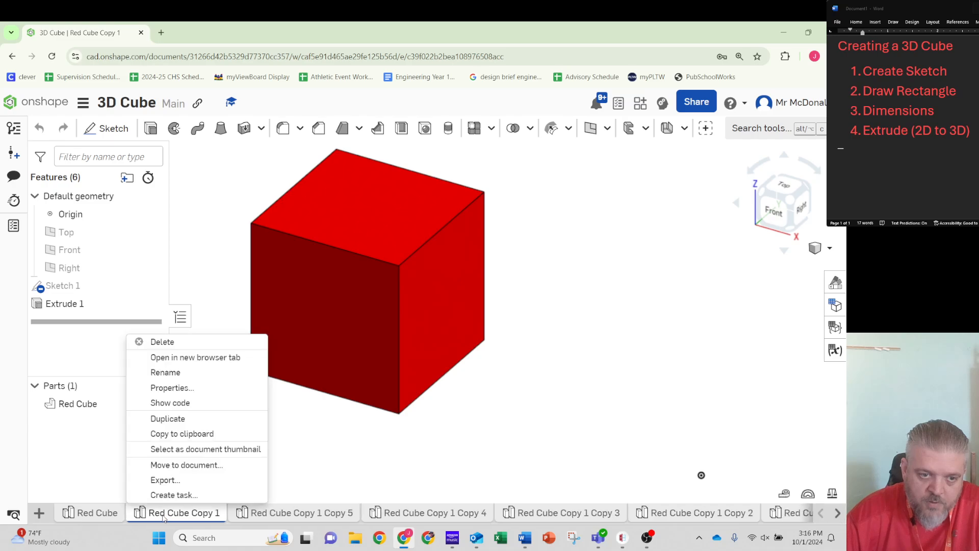
{"action": "left_click", "coordinate": [186, 419]}
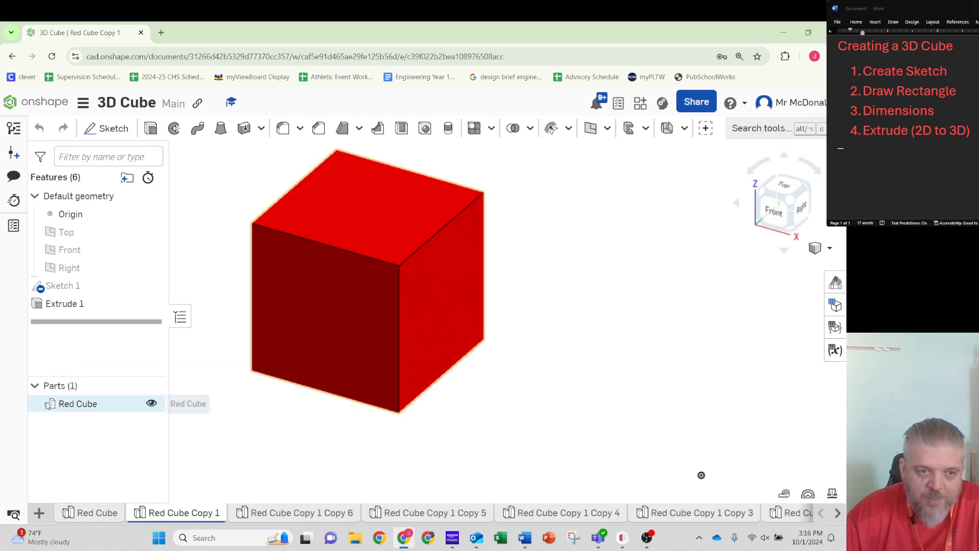
- Change the appearance color of the cube part in Red Cube Copy 1 to blue
{"action": "right_click", "coordinate": [83, 408]}
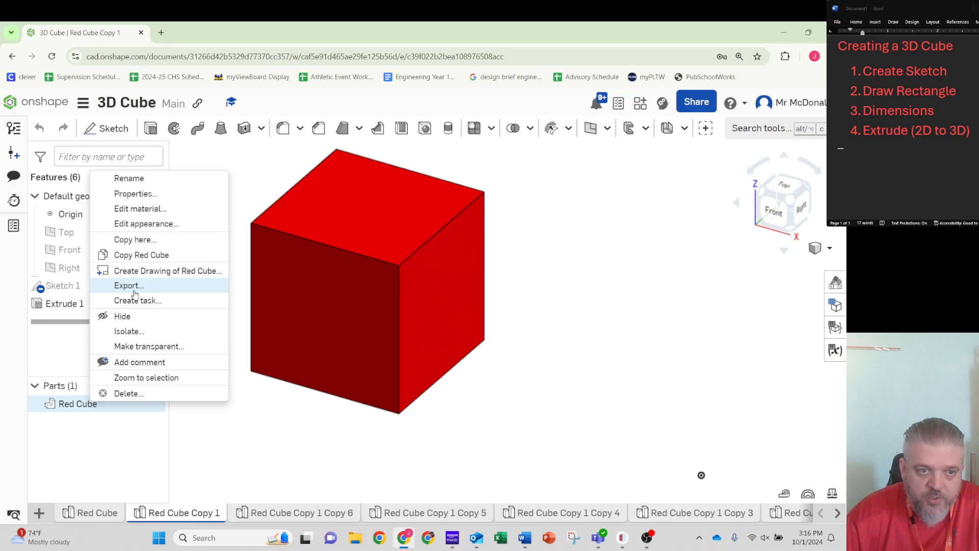
{"action": "left_click", "coordinate": [137, 224]}
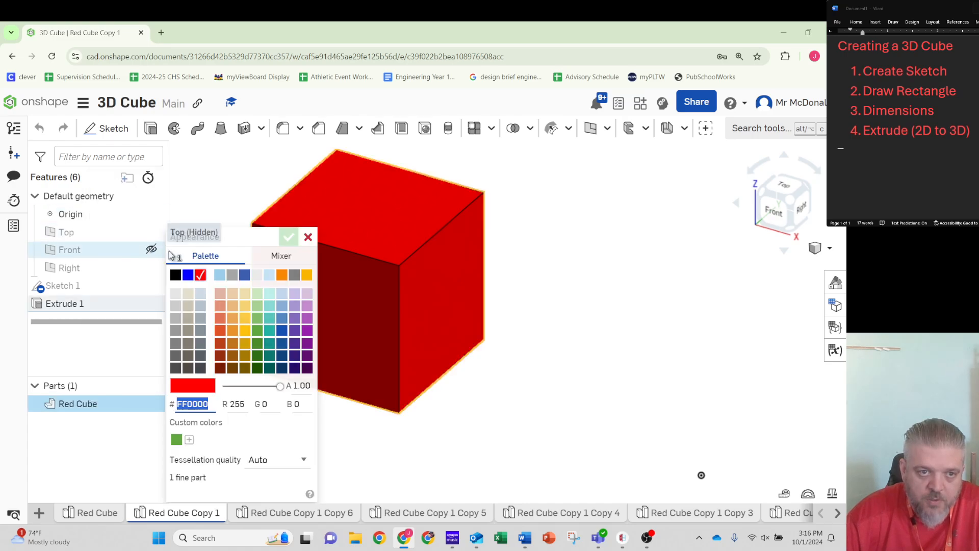
{"action": "left_click", "coordinate": [188, 274]}
{"action": "left_click", "coordinate": [289, 238]}
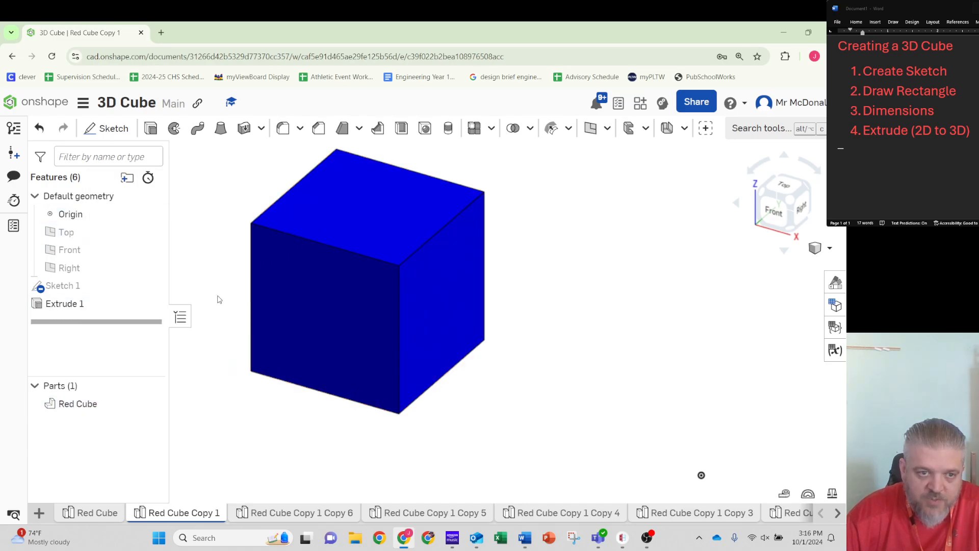
- Rename the blue cube's part as "Blue Cube" and give its Red Cube Copy 1 part studio the same name
{"action": "right_click", "coordinate": [84, 404]}
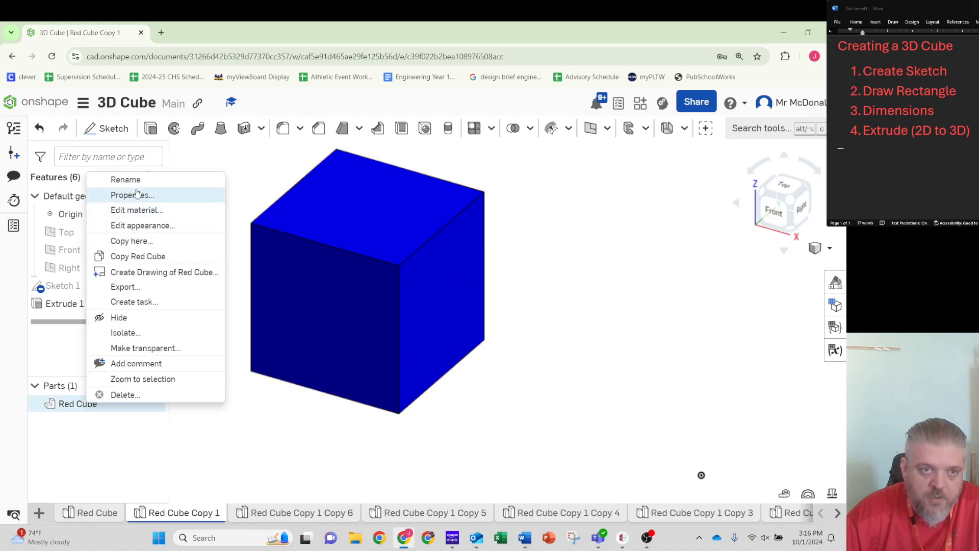
{"action": "left_click", "coordinate": [123, 179]}
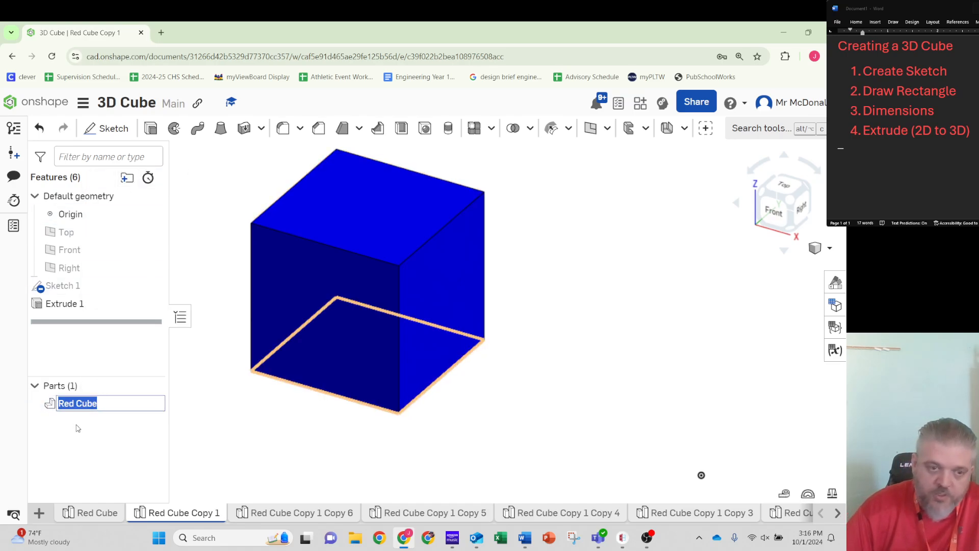
{"action": "key", "text": "Left"}
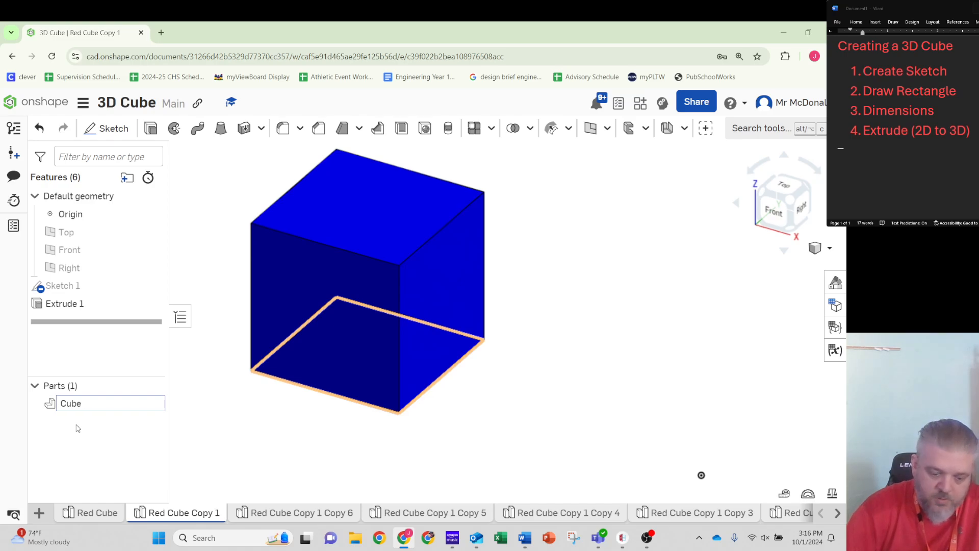
{"action": "type", "text": "Blue"}
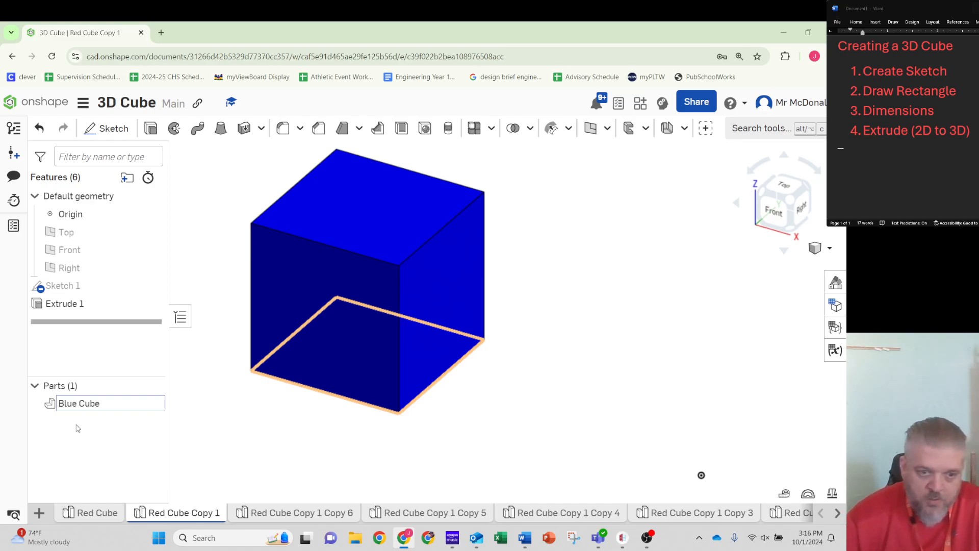
{"action": "key", "text": "Return"}
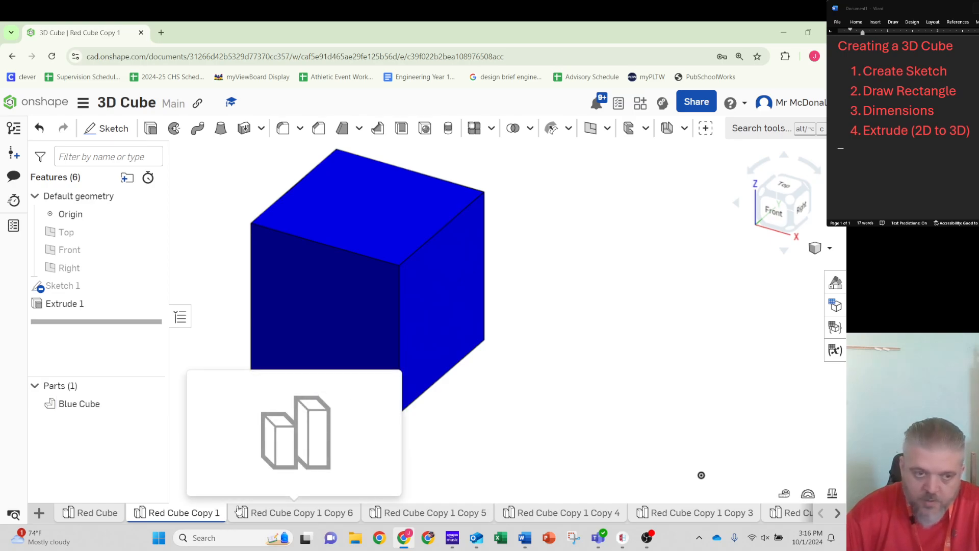
{"action": "right_click", "coordinate": [170, 521]}
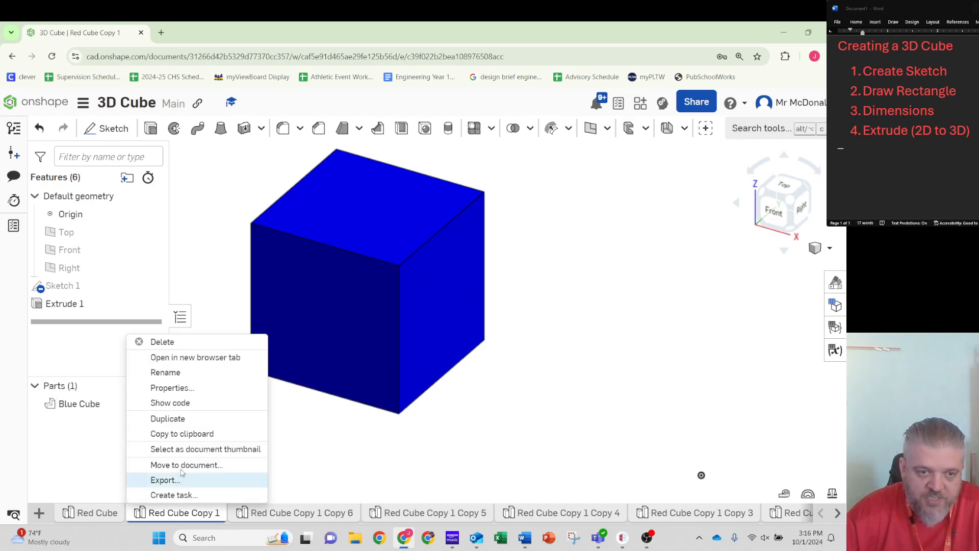
{"action": "left_click", "coordinate": [180, 376]}
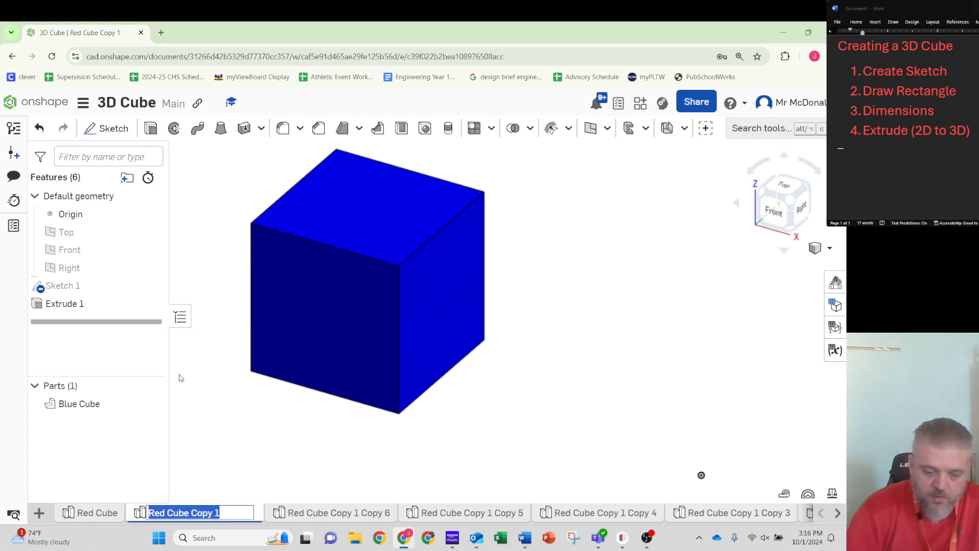
{"action": "type", "text": "Blue Cube"}
{"action": "key", "text": "Return"}
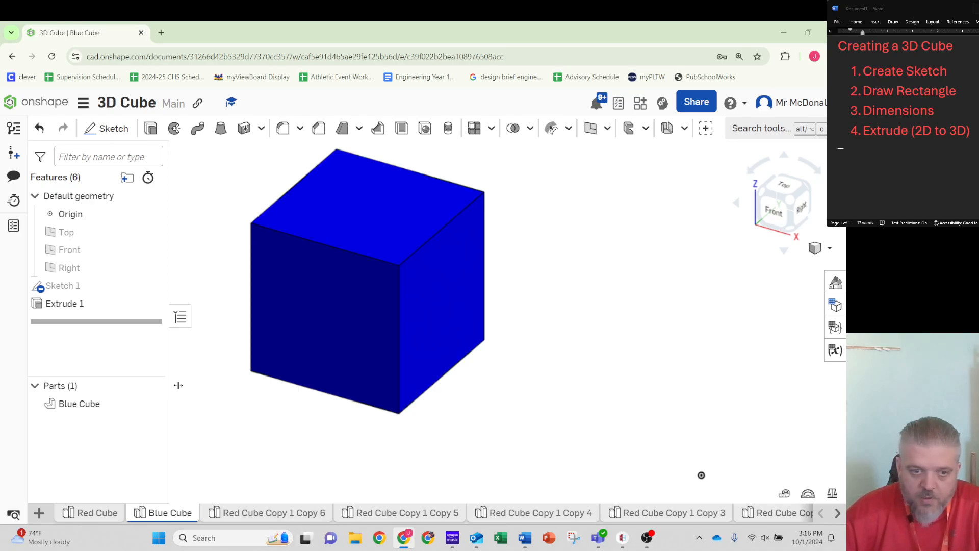
- Change the appearance color of the cube part in Red Cube Copy 1 Copy 6 to orange (#F88701)
{"action": "left_click", "coordinate": [257, 516]}
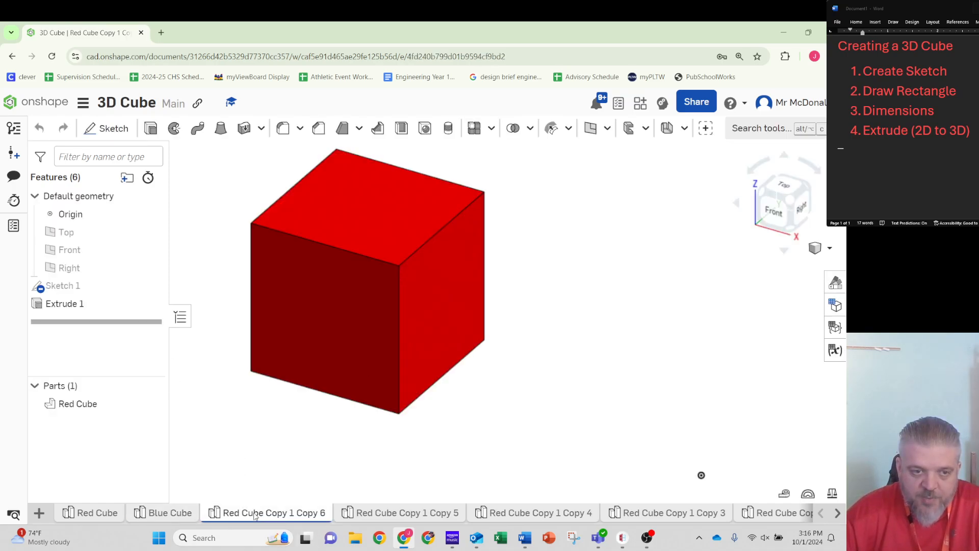
{"action": "right_click", "coordinate": [78, 403]}
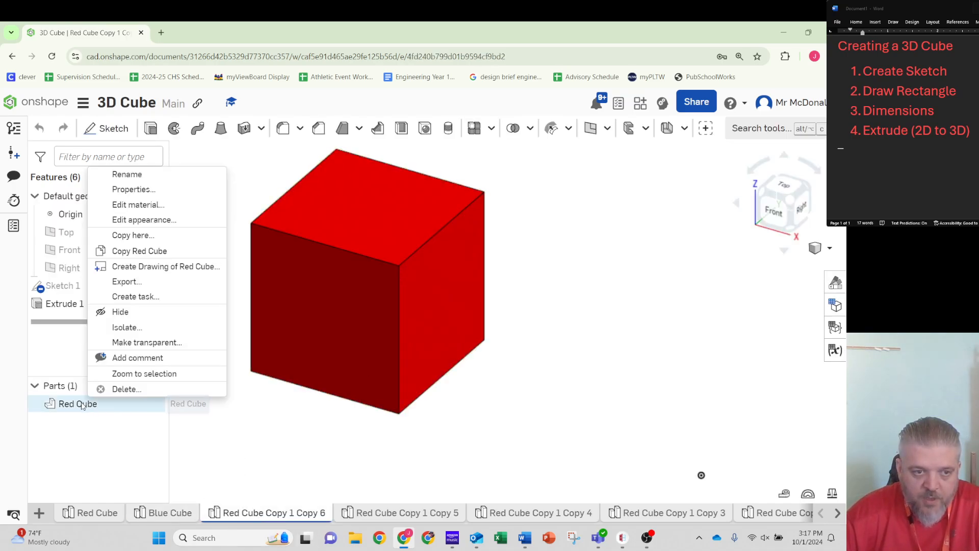
{"action": "left_click", "coordinate": [133, 220]}
{"action": "left_click", "coordinate": [282, 276]}
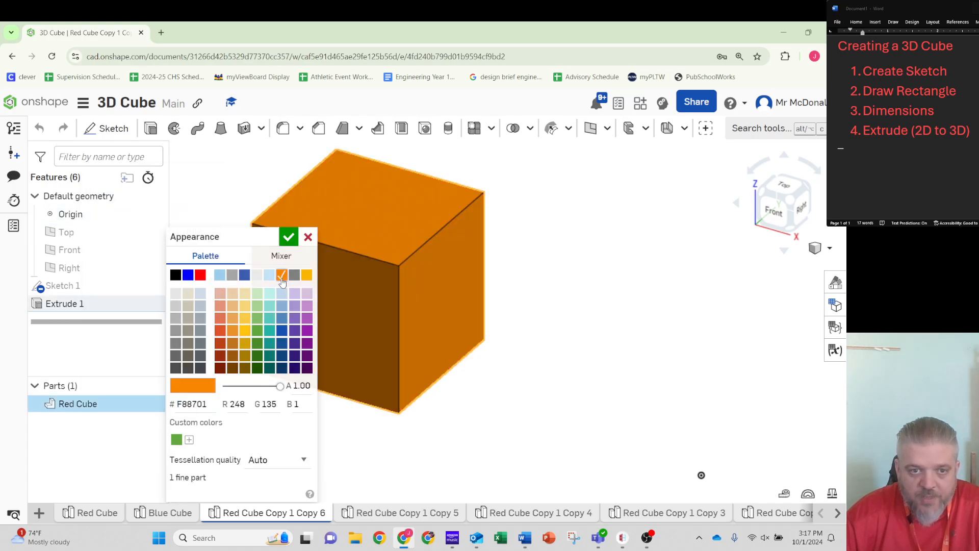
{"action": "left_click", "coordinate": [288, 236]}
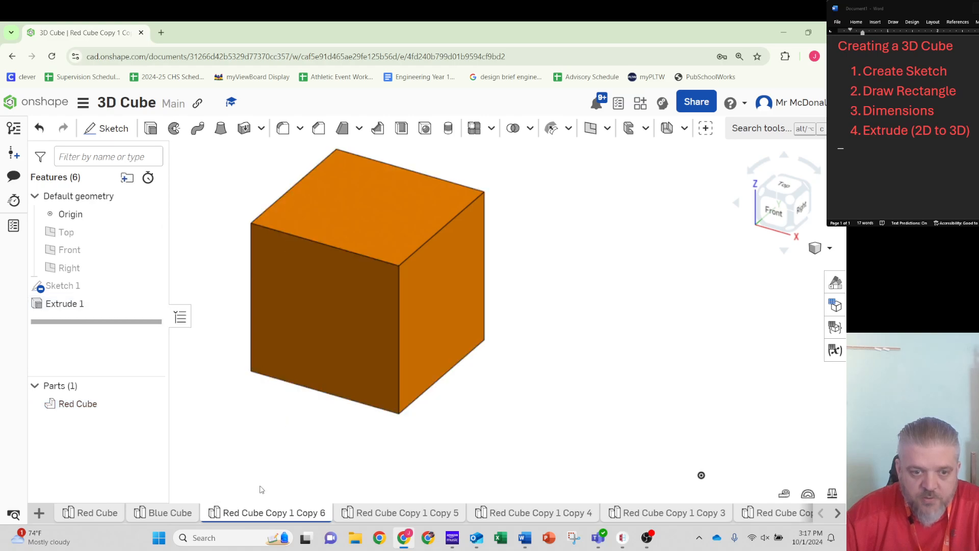
- Rename the orange cube's part and its Red Cube Copy 1 Copy 6 part studio as "Orange Cube"
{"action": "right_click", "coordinate": [71, 404]}
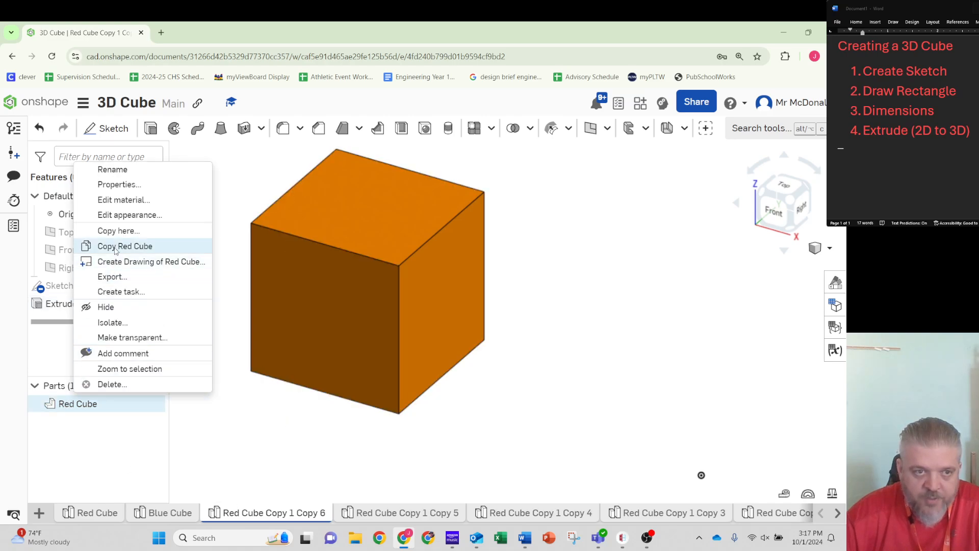
{"action": "left_click", "coordinate": [113, 170]}
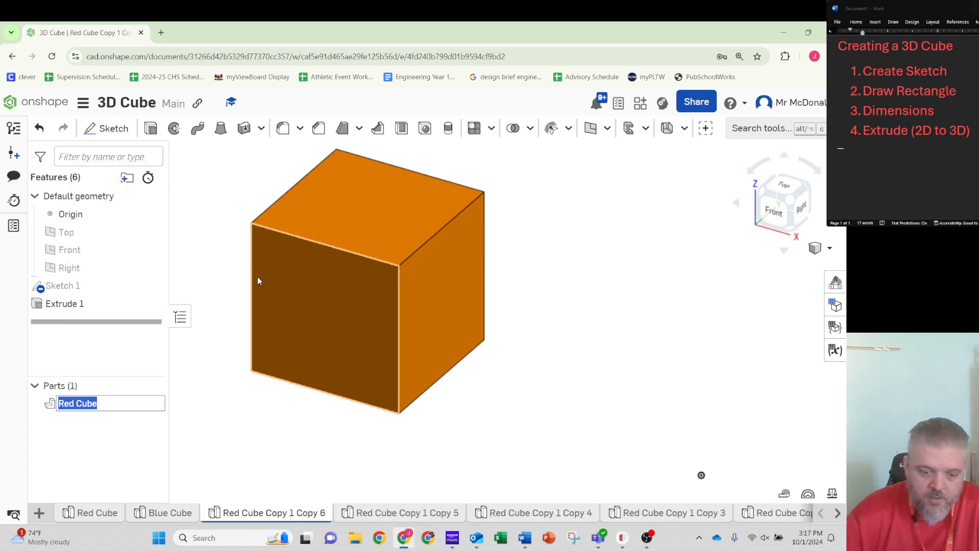
{"action": "type", "text": "Orange Cube"}
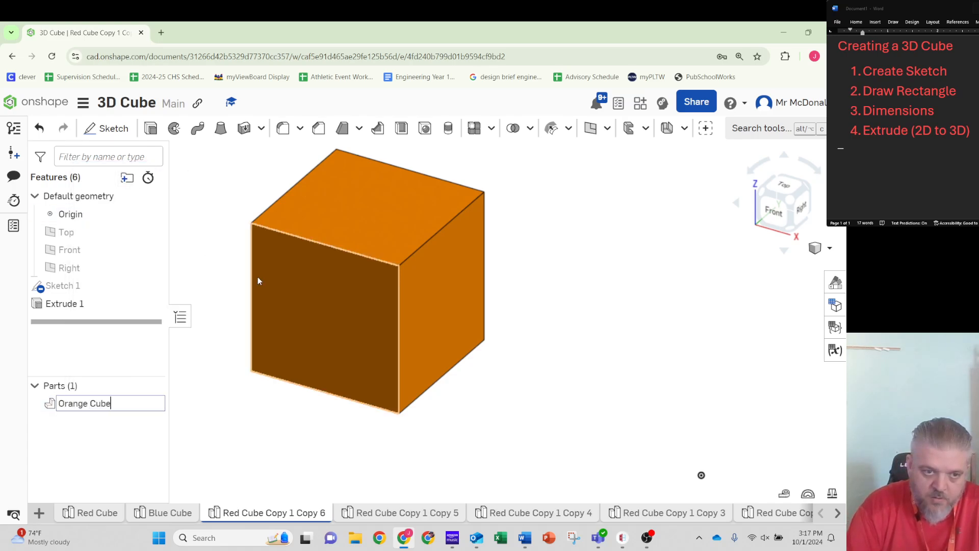
{"action": "key", "text": "Return"}
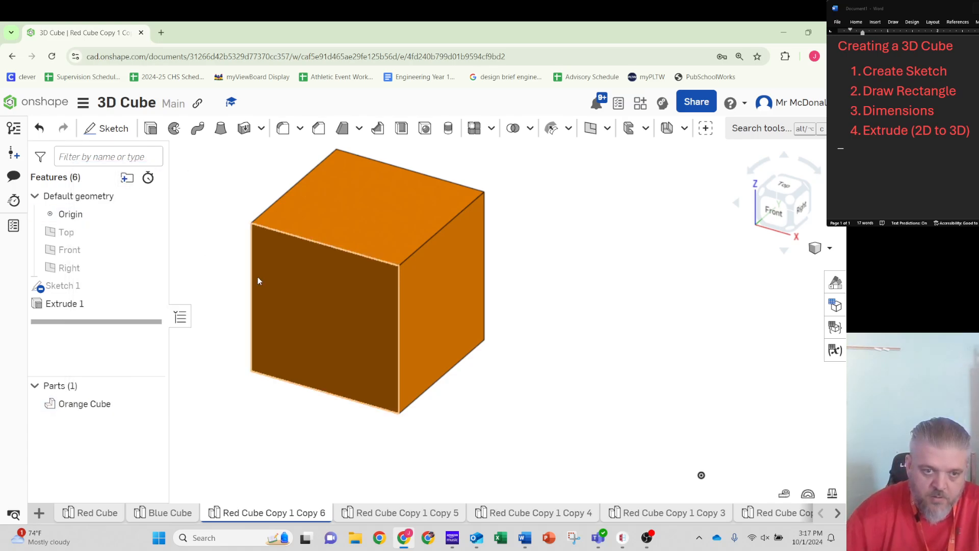
{"action": "right_click", "coordinate": [258, 514]}
{"action": "left_click", "coordinate": [260, 376]}
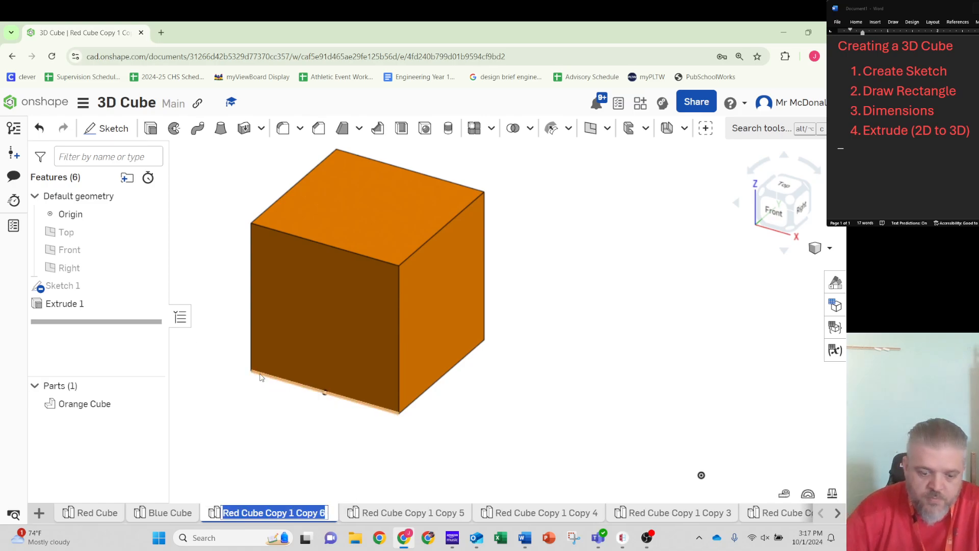
{"action": "type", "text": "Orange Cube"}
{"action": "key", "text": "Return"}
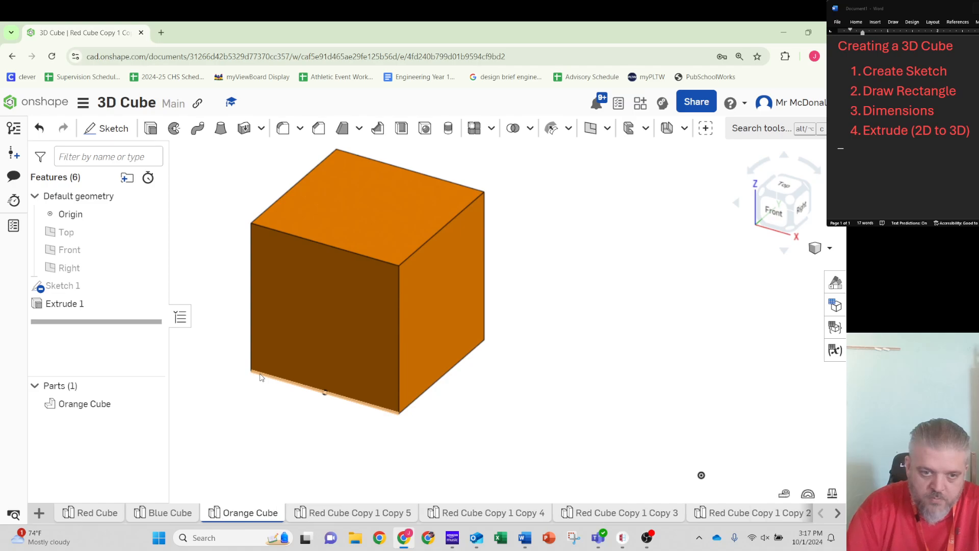
- Change the appearance color of the cube part in Red Cube Copy 1 Copy 5 to purple (#981FAC)
{"action": "left_click", "coordinate": [351, 514]}
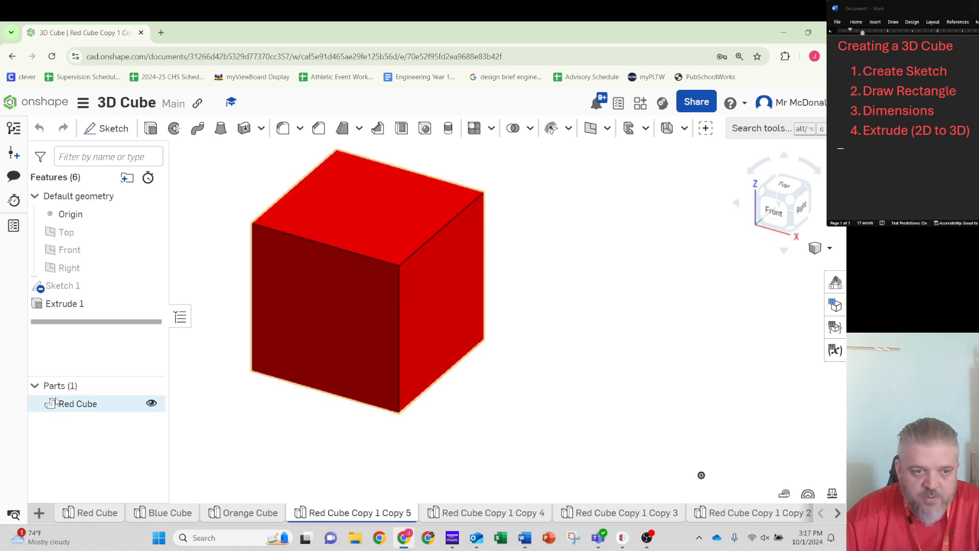
{"action": "right_click", "coordinate": [76, 404]}
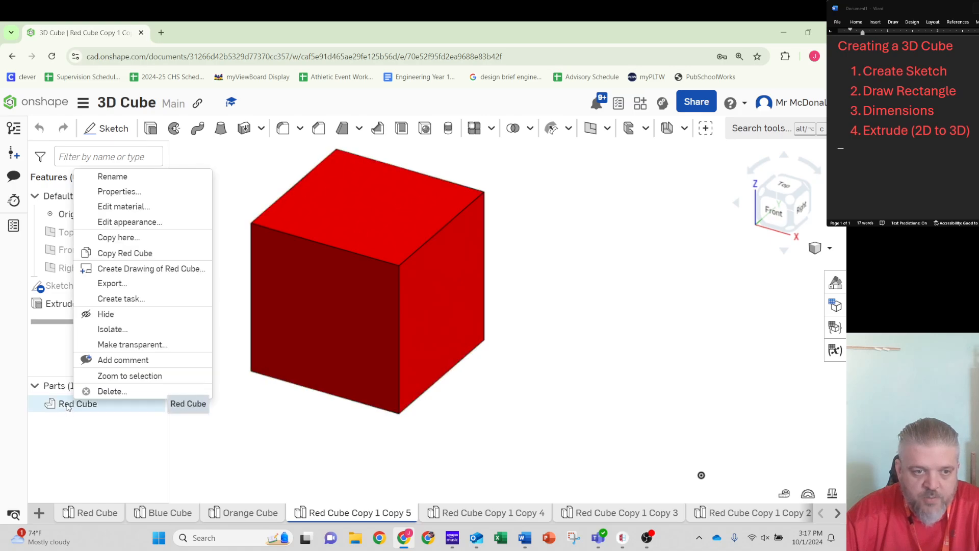
{"action": "left_click", "coordinate": [120, 222]}
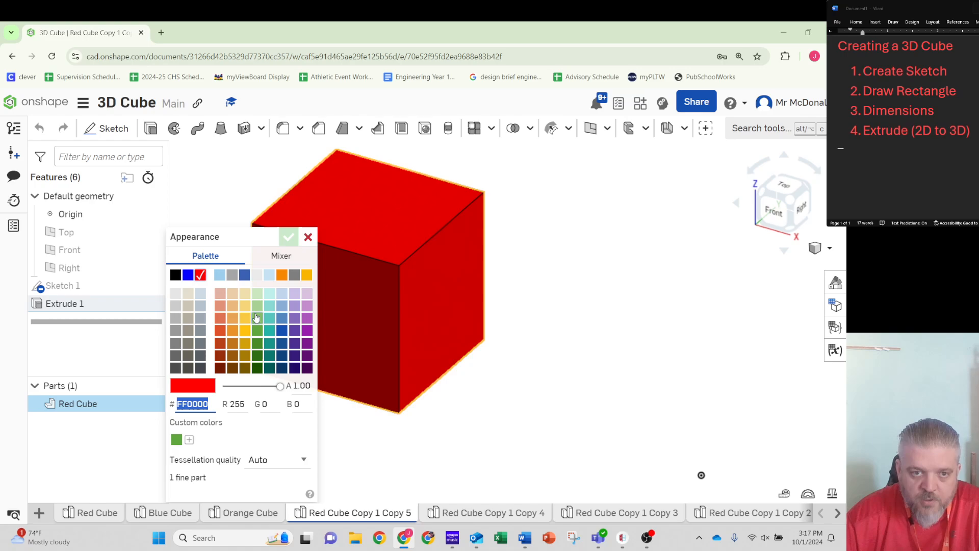
{"action": "left_click", "coordinate": [307, 331]}
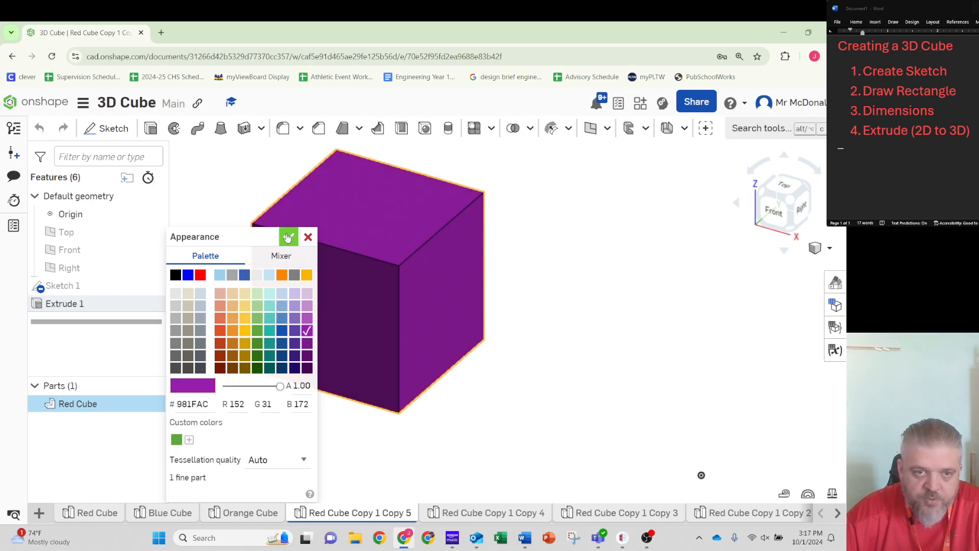
{"action": "left_click", "coordinate": [288, 237]}
- Rename the purple cube's part as "Purple Cube" and reuse that name for its Red Cube Copy 1 Copy 5 part studio
{"action": "right_click", "coordinate": [89, 403]}
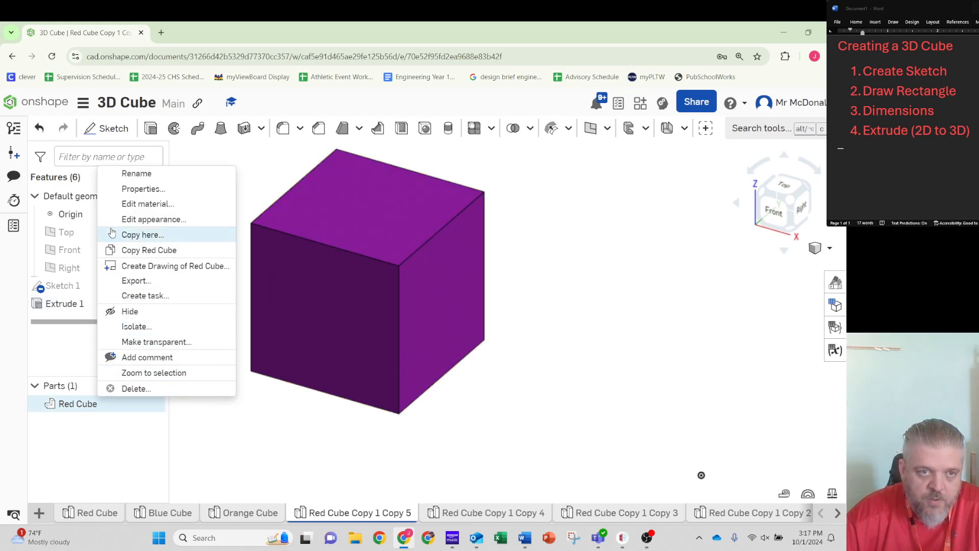
{"action": "left_click", "coordinate": [144, 175]}
{"action": "type", "text": "Purple C"}
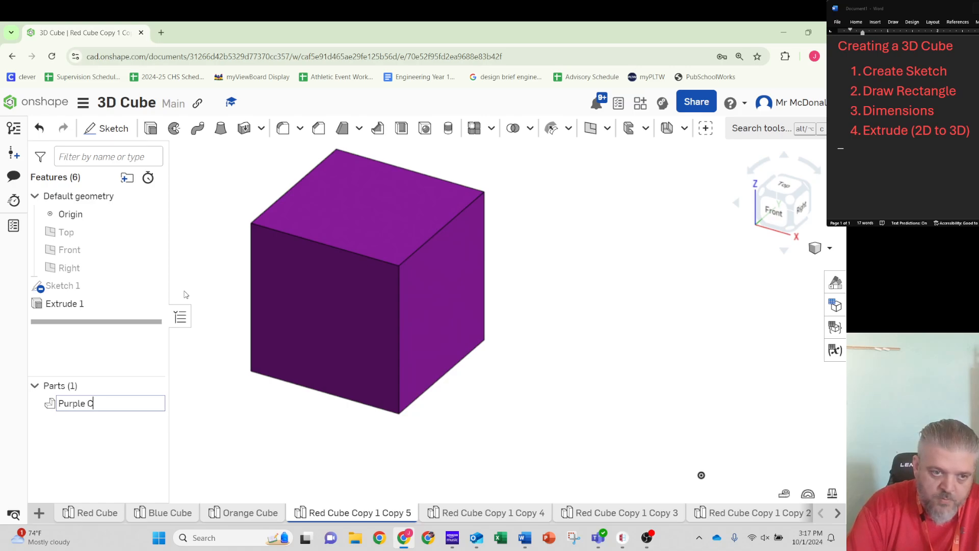
{"action": "type", "text": "ube"}
{"action": "key", "text": "ctrl+a"}
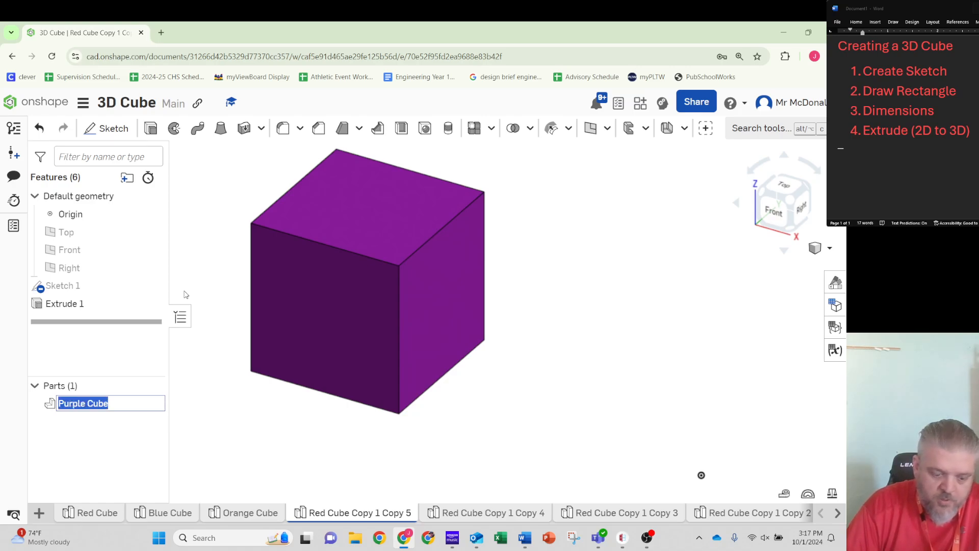
{"action": "key", "text": "Return"}
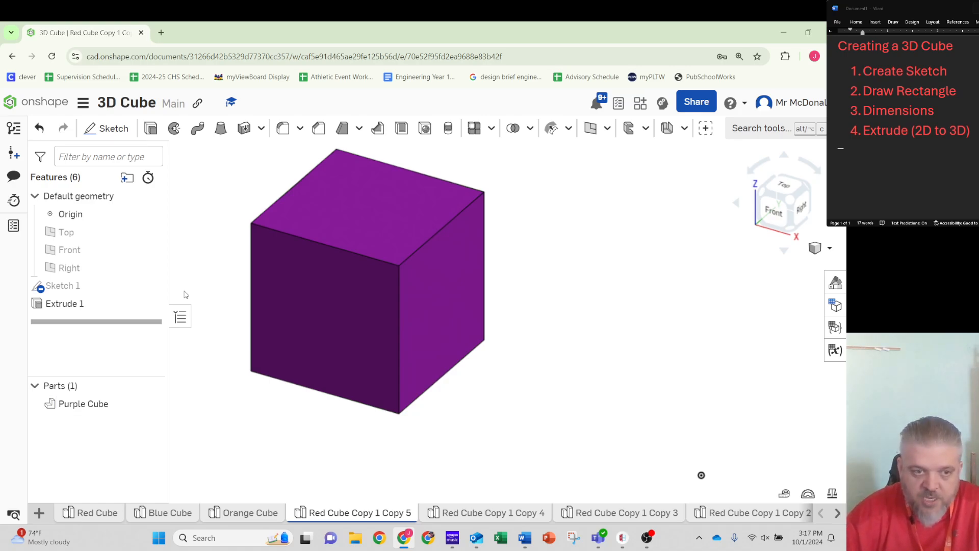
{"action": "right_click", "coordinate": [367, 517]}
{"action": "left_click", "coordinate": [342, 376]}
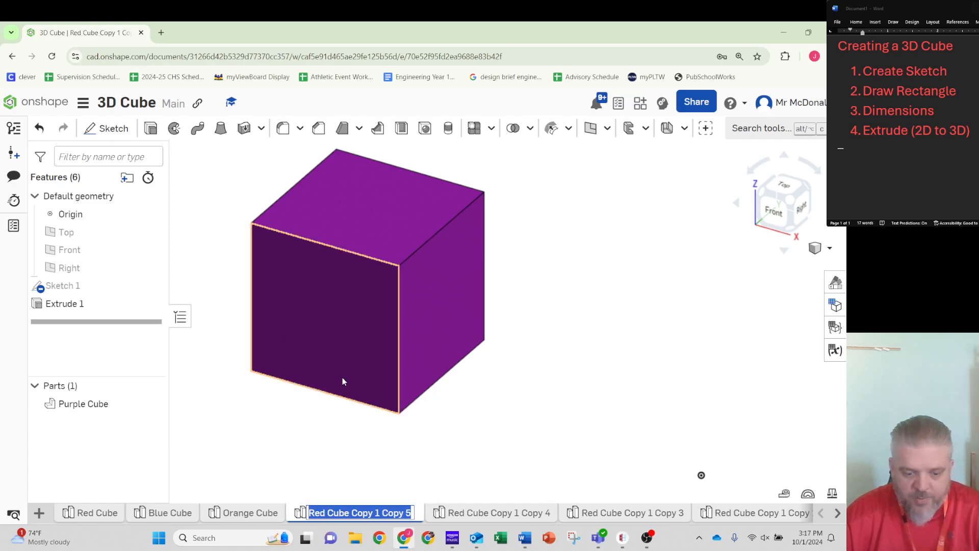
{"action": "key", "text": "ctrl+v"}
{"action": "key", "text": "Return"}
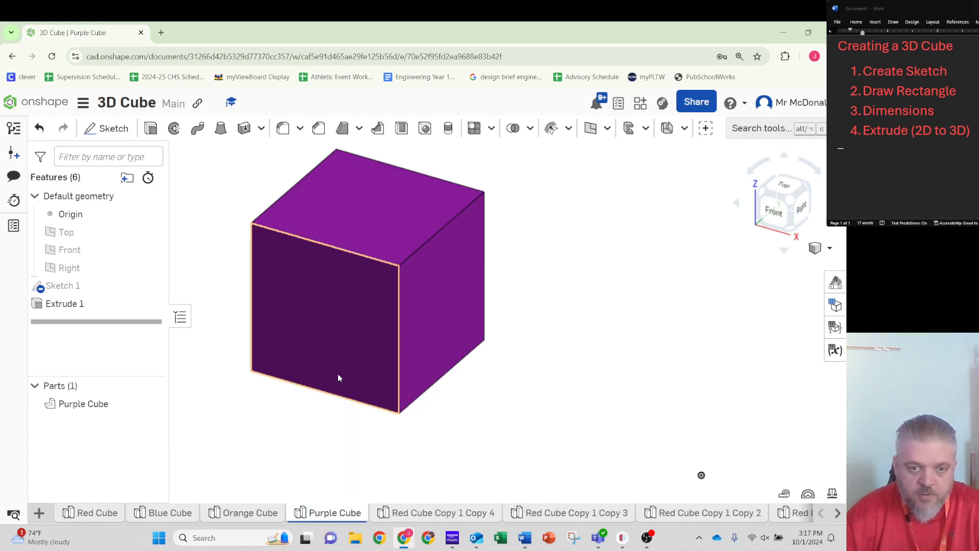
- Change the appearance color of the cube part in Red Cube Copy 1 Copy 4 to dark green
{"action": "left_click", "coordinate": [418, 518]}
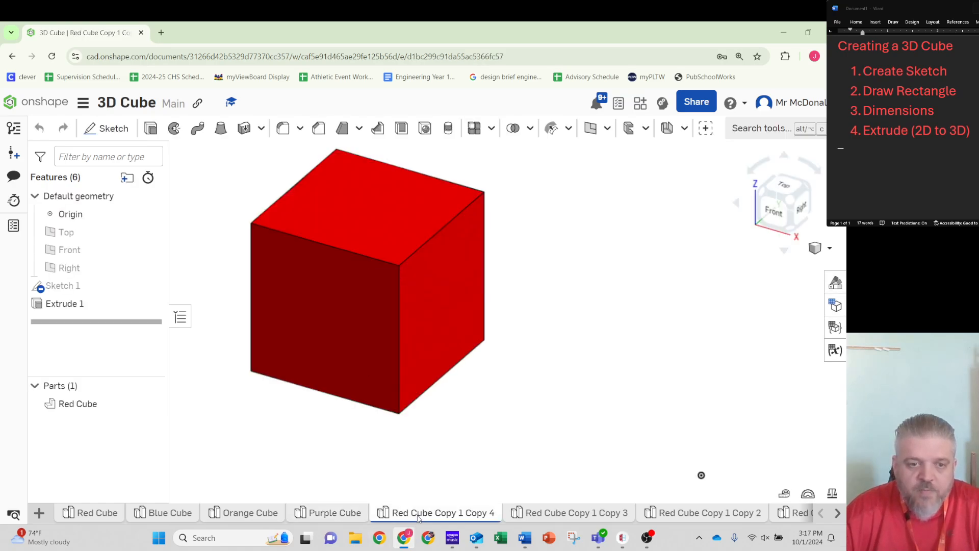
{"action": "left_click", "coordinate": [85, 406]}
{"action": "right_click", "coordinate": [86, 405]}
{"action": "left_click", "coordinate": [132, 224]}
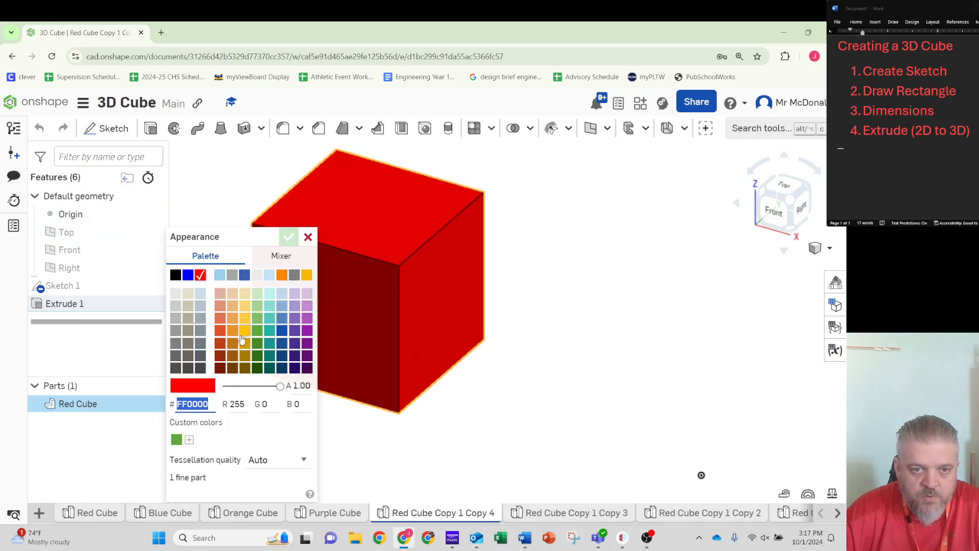
{"action": "left_click", "coordinate": [255, 360]}
{"action": "left_click", "coordinate": [288, 240]}
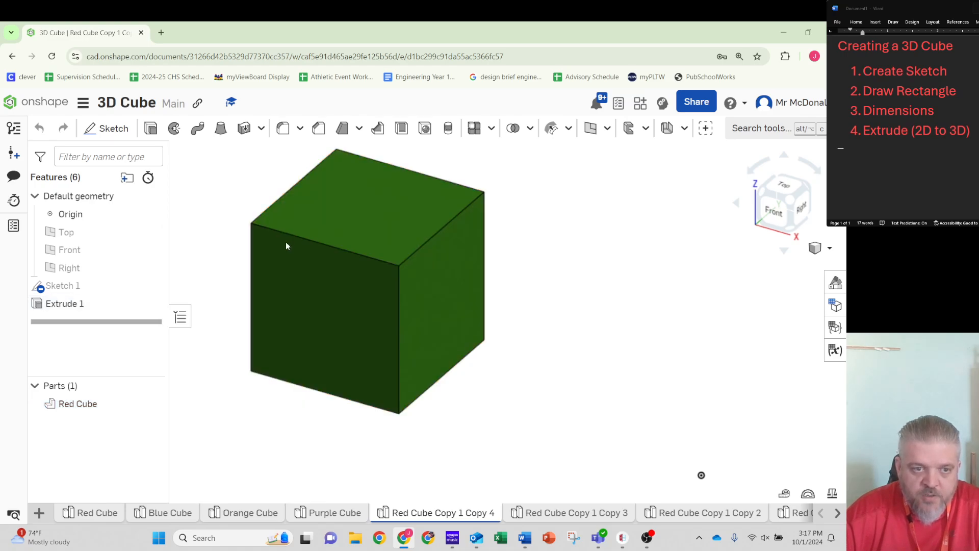
- Rename the dark green cube's part and its Red Cube Copy 1 Copy 4 part studio as "Dark Green Cube"
{"action": "right_click", "coordinate": [99, 404]}
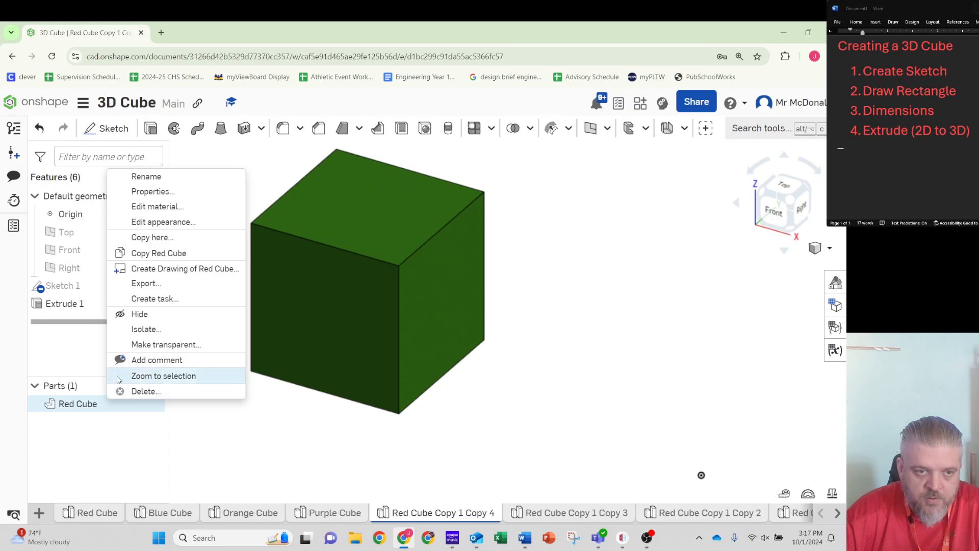
{"action": "left_click", "coordinate": [162, 177]}
{"action": "type", "text": "Dark Green Cube"}
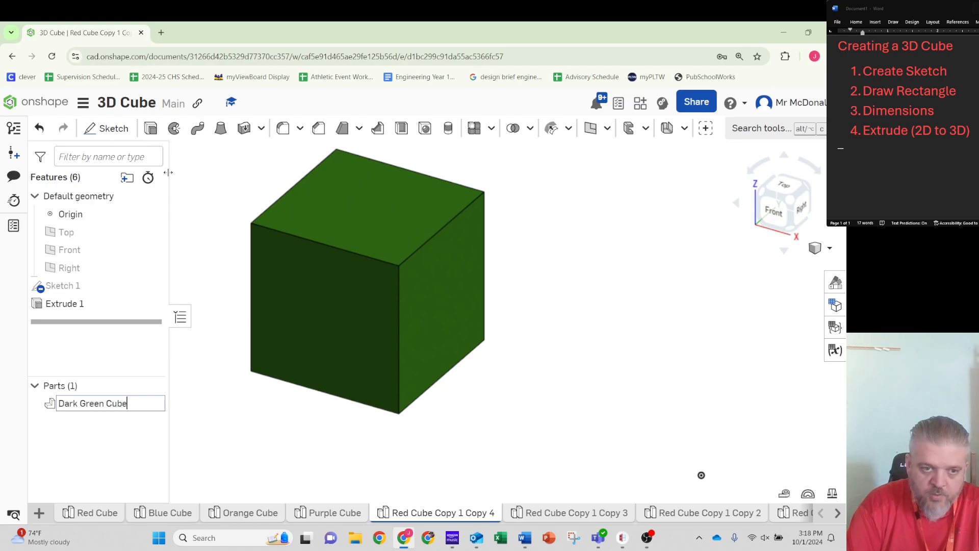
{"action": "key", "text": "Return"}
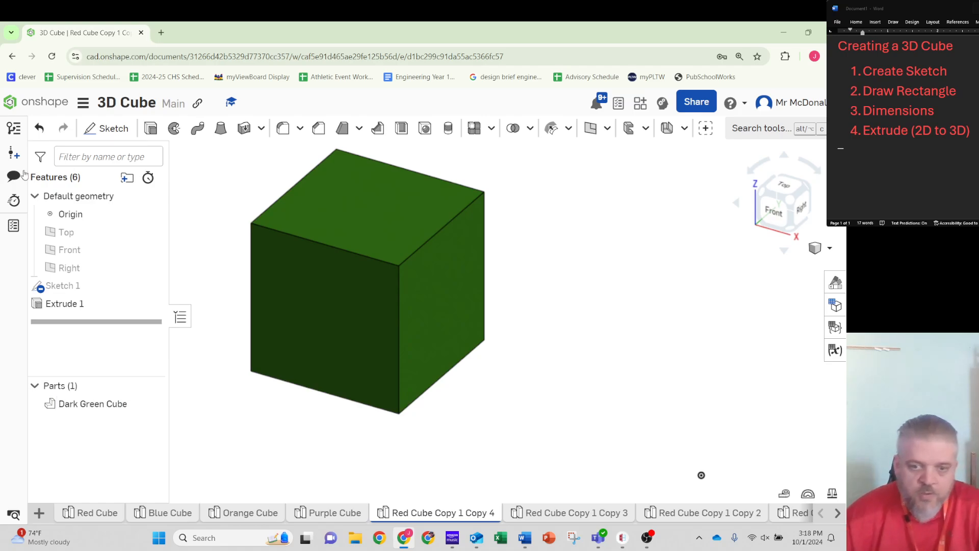
{"action": "right_click", "coordinate": [407, 513]}
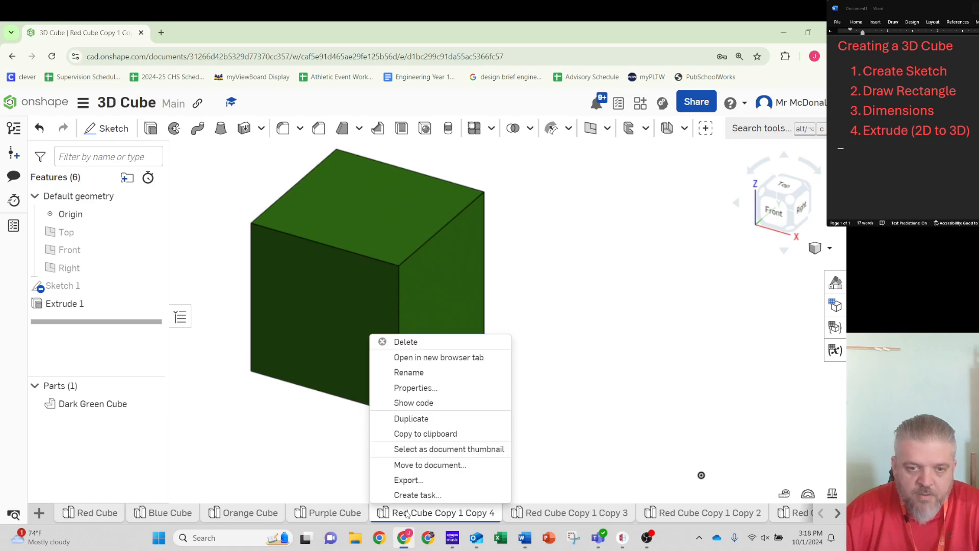
{"action": "left_click", "coordinate": [418, 373]}
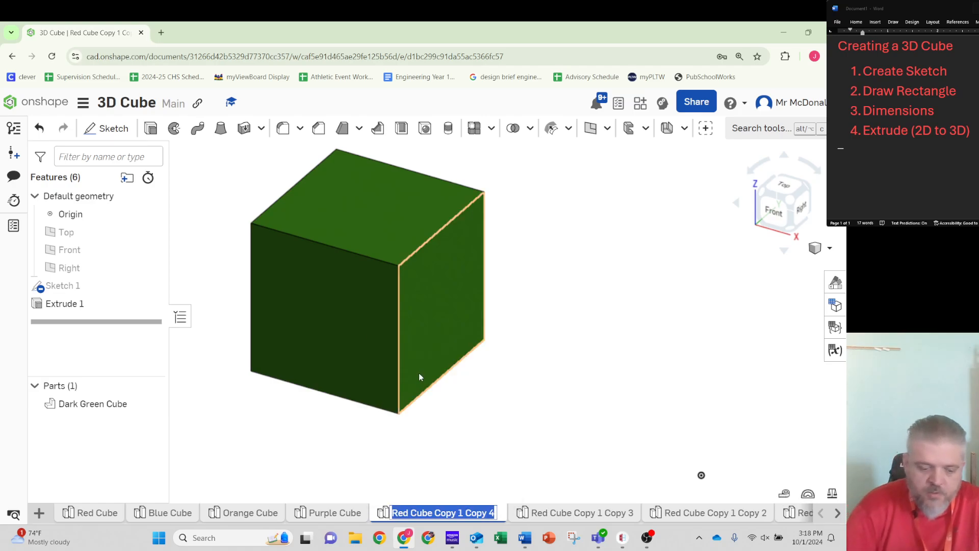
{"action": "type", "text": "Dark Green Cube"}
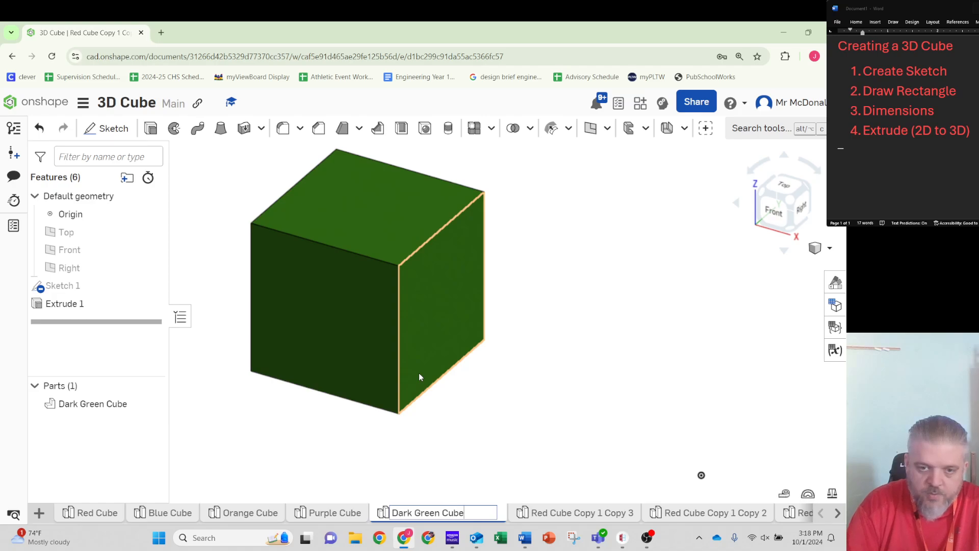
{"action": "key", "text": "Return"}
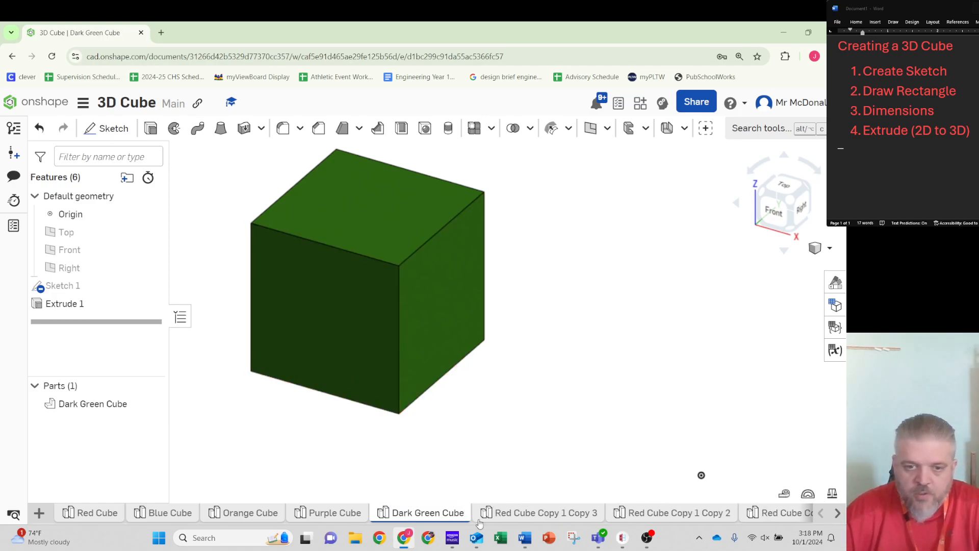
- Rename the cube part in the Red Cube Copy 1 Copy 3 part studio as "Light Green Cube"
{"action": "left_click", "coordinate": [545, 515]}
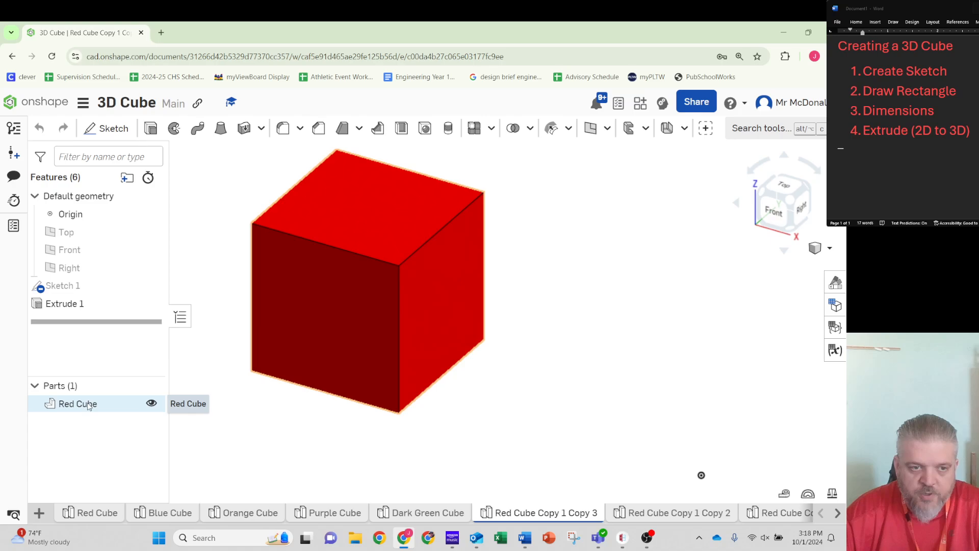
{"action": "right_click", "coordinate": [91, 403]}
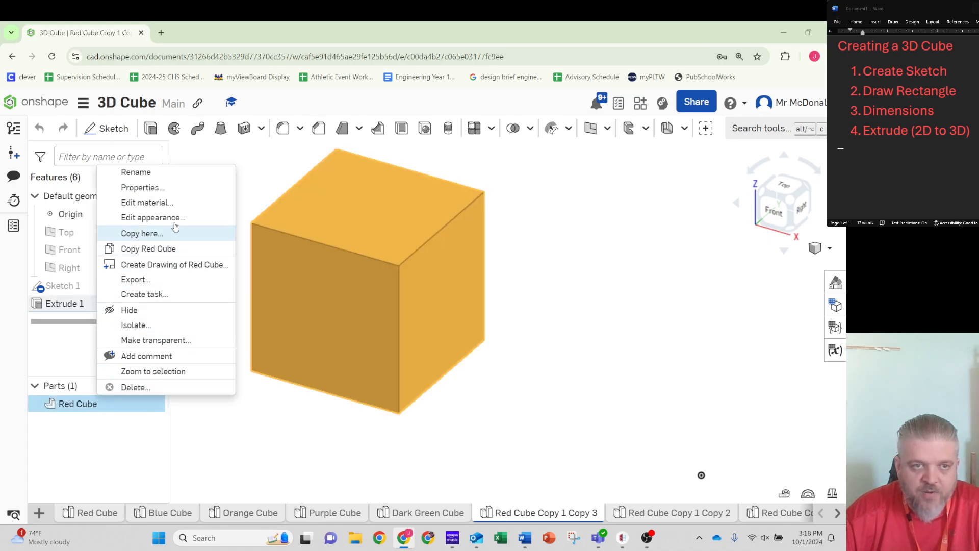
{"action": "left_click", "coordinate": [136, 172]}
{"action": "type", "text": "Light Green C"}
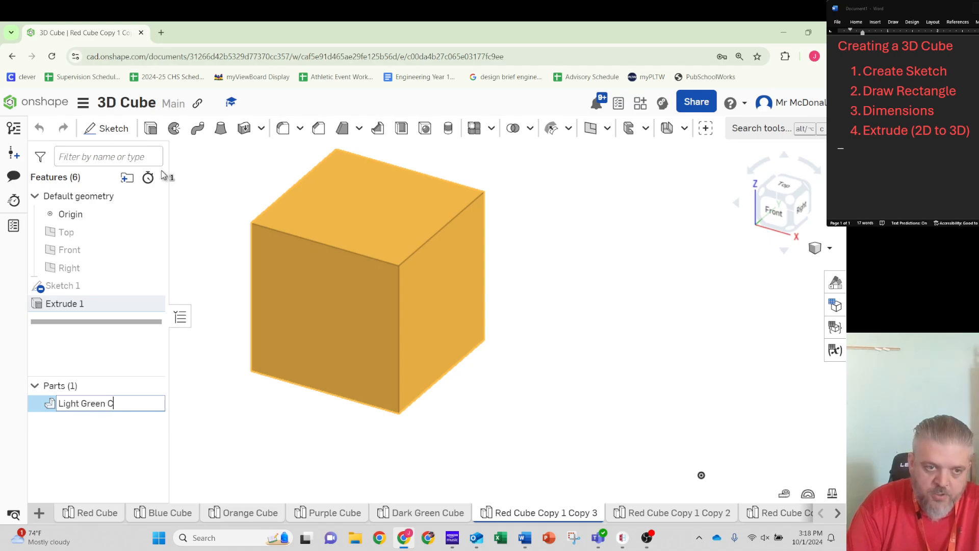
{"action": "type", "text": "ube"}
{"action": "key", "text": "Return"}
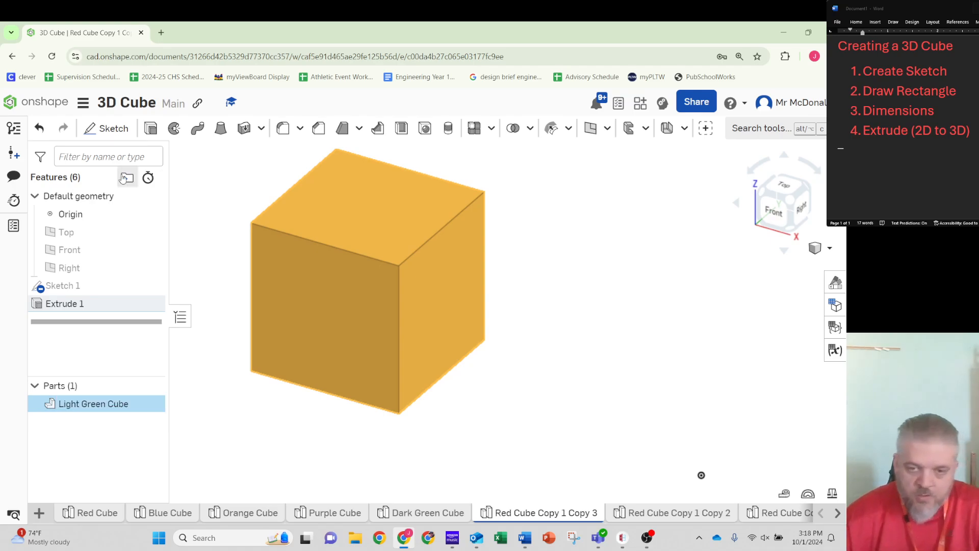
- Change the appearance color of the Light Green Cube part to light green (#A7D293)
{"action": "right_click", "coordinate": [102, 406]}
{"action": "left_click", "coordinate": [157, 220]}
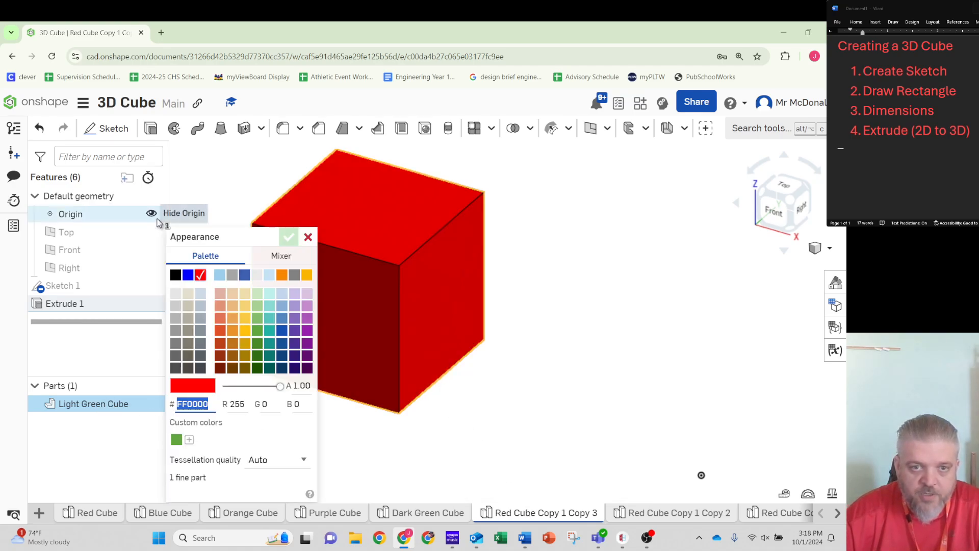
{"action": "left_click", "coordinate": [255, 307]}
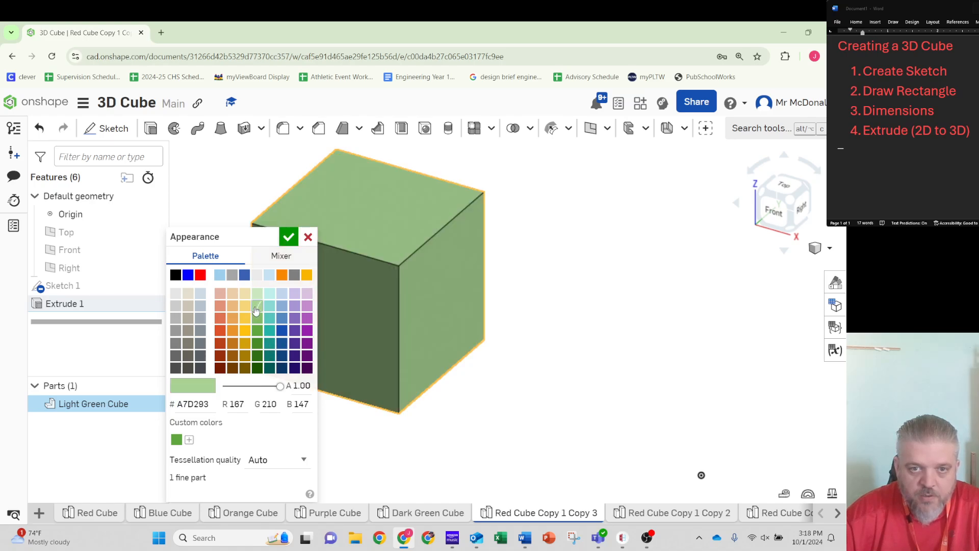
{"action": "left_click", "coordinate": [288, 237]}
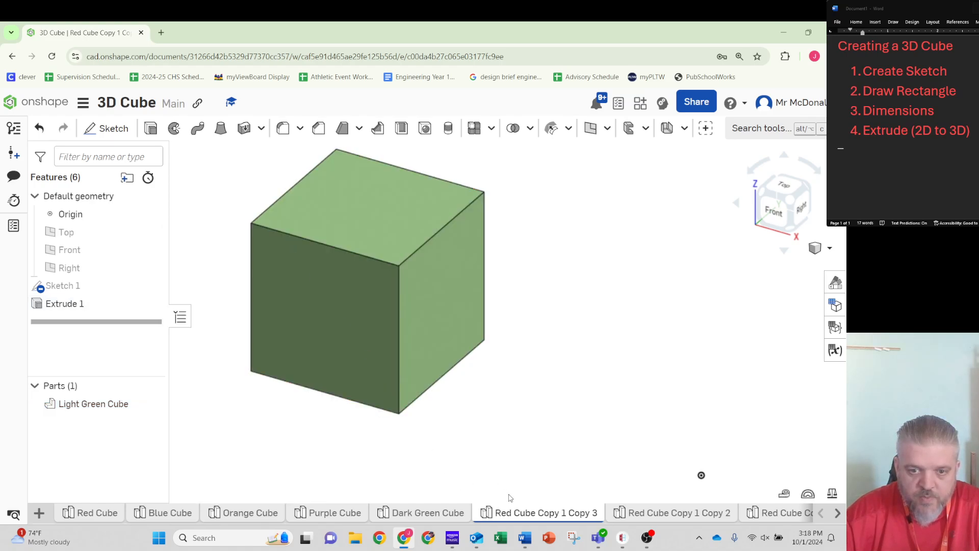
- Rename the Red Cube Copy 1 Copy 3 part studio as "Light Green Cube"
{"action": "right_click", "coordinate": [520, 514]}
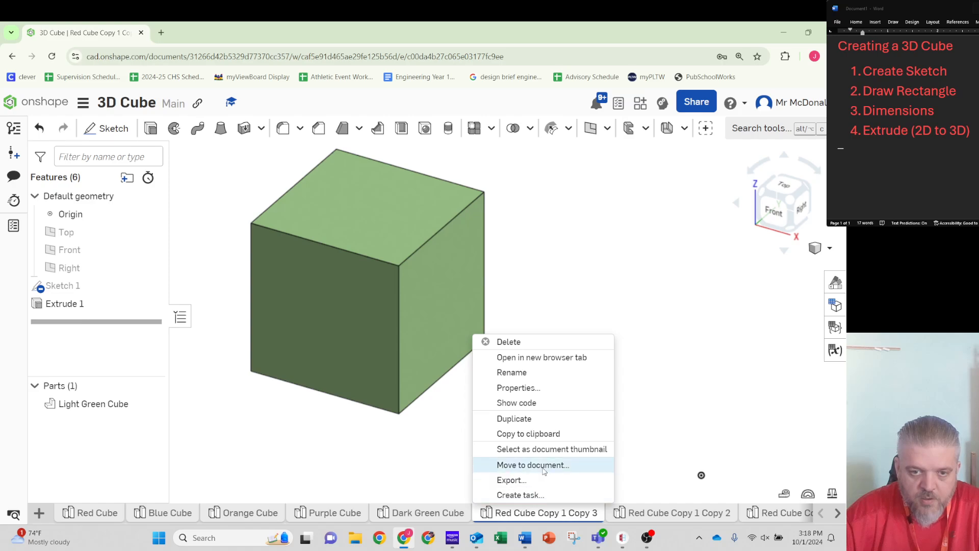
{"action": "left_click", "coordinate": [529, 379]}
{"action": "type", "text": "Li"}
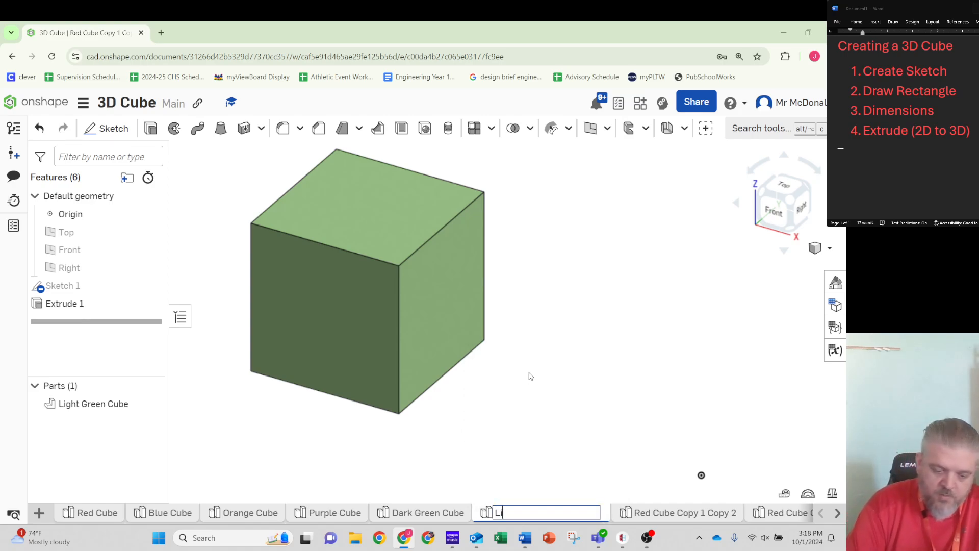
{"action": "type", "text": "ght Green Cube"}
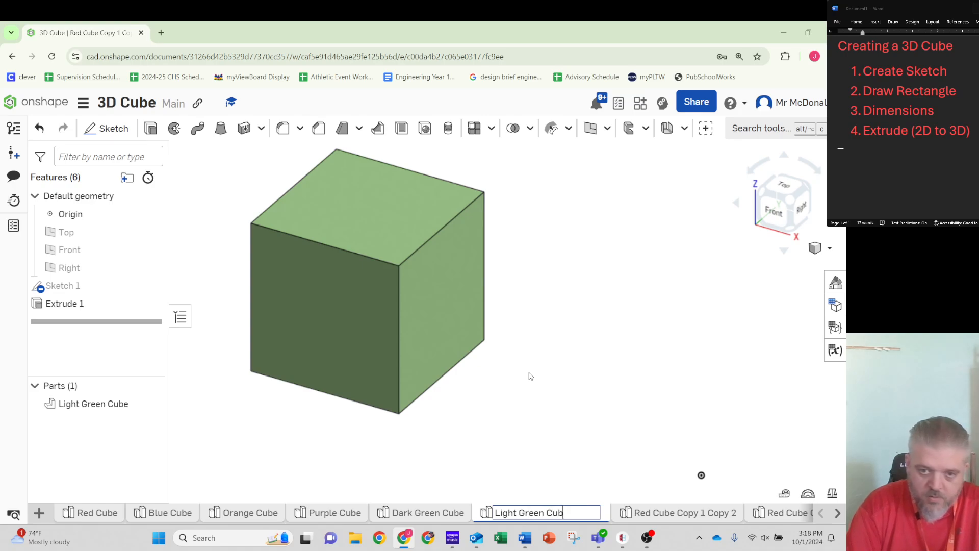
{"action": "key", "text": "Return"}
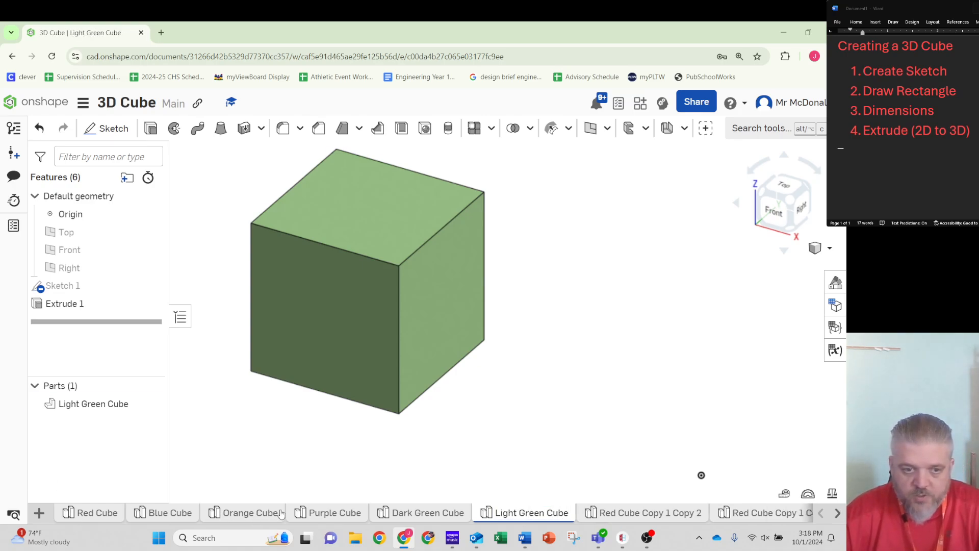
- Change the appearance of the cube part in Red Cube Copy 1 Copy 2 to black (#000000) with an opacity of 0.40
{"action": "left_click", "coordinate": [645, 512]}
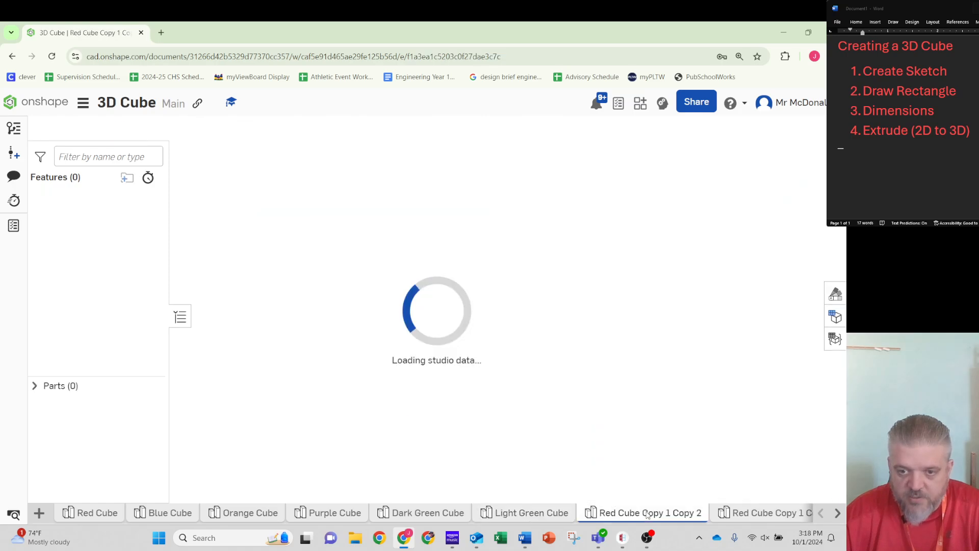
{"action": "left_click", "coordinate": [79, 408]}
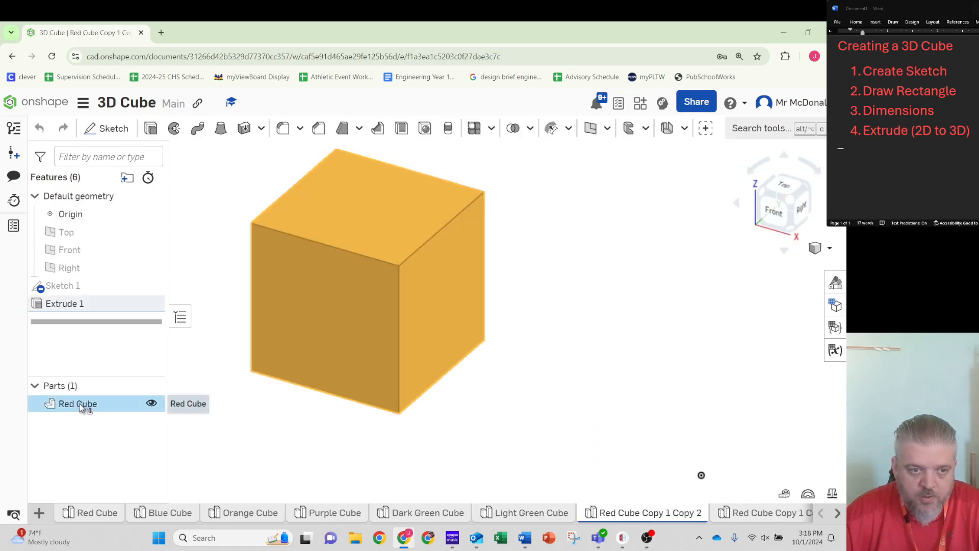
{"action": "right_click", "coordinate": [83, 404]}
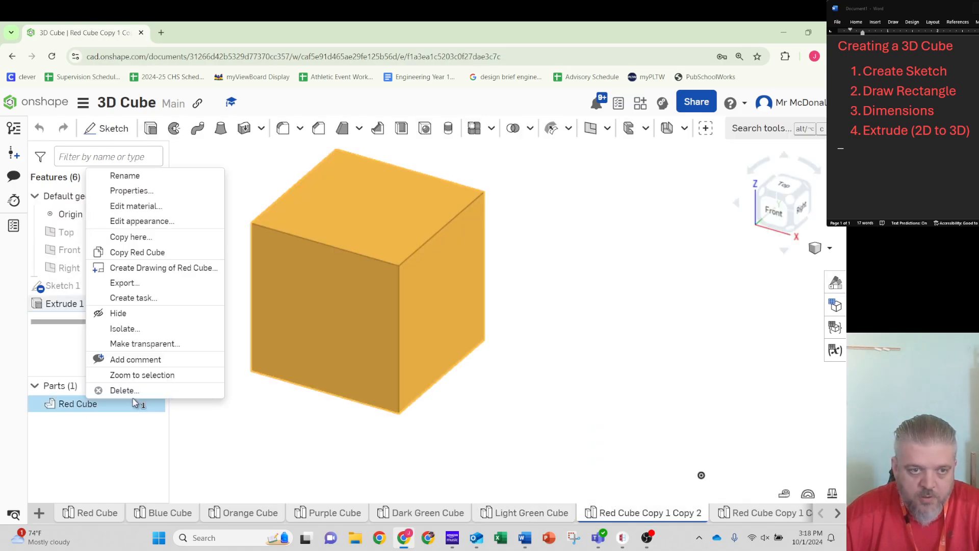
{"action": "left_click", "coordinate": [140, 222]}
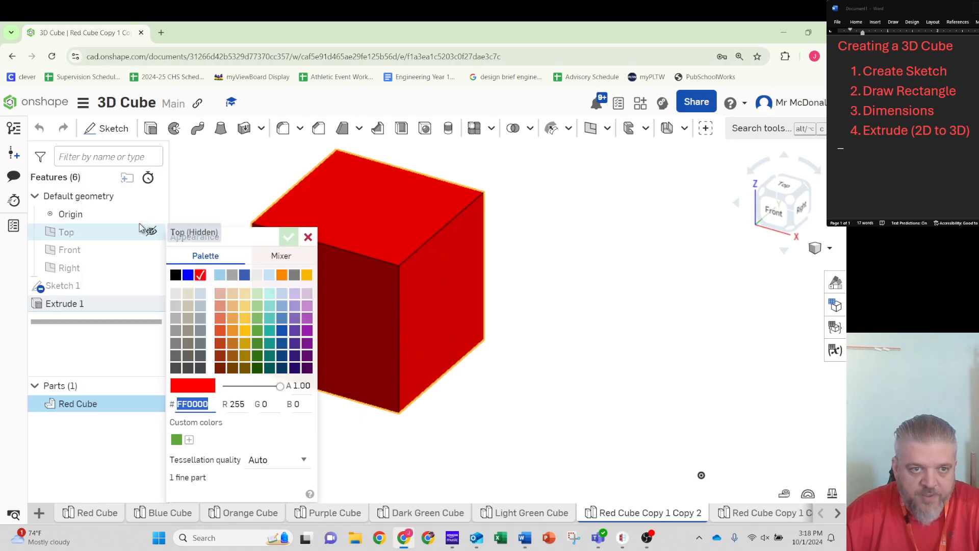
{"action": "left_click", "coordinate": [175, 275]}
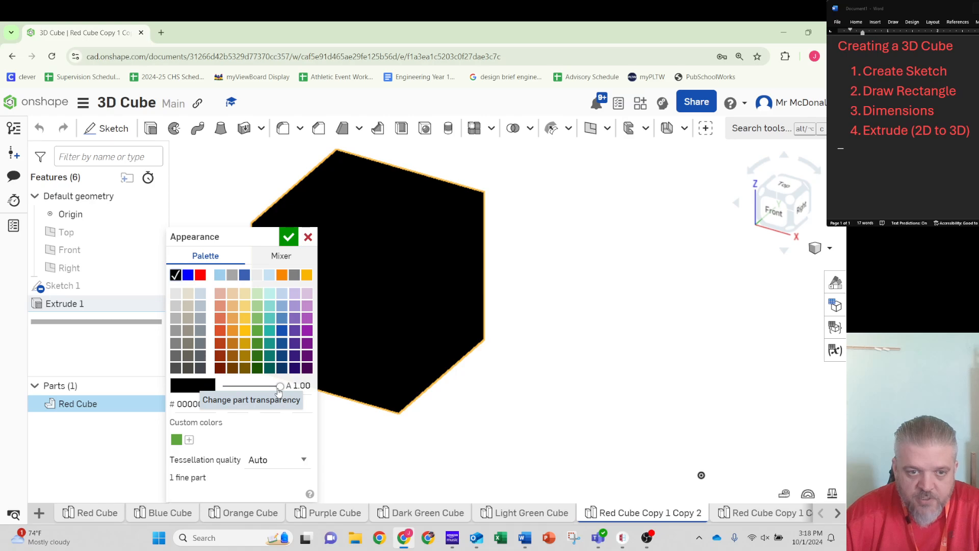
{"action": "left_click_drag", "start_coordinate": [279, 389], "coordinate": [246, 391]}
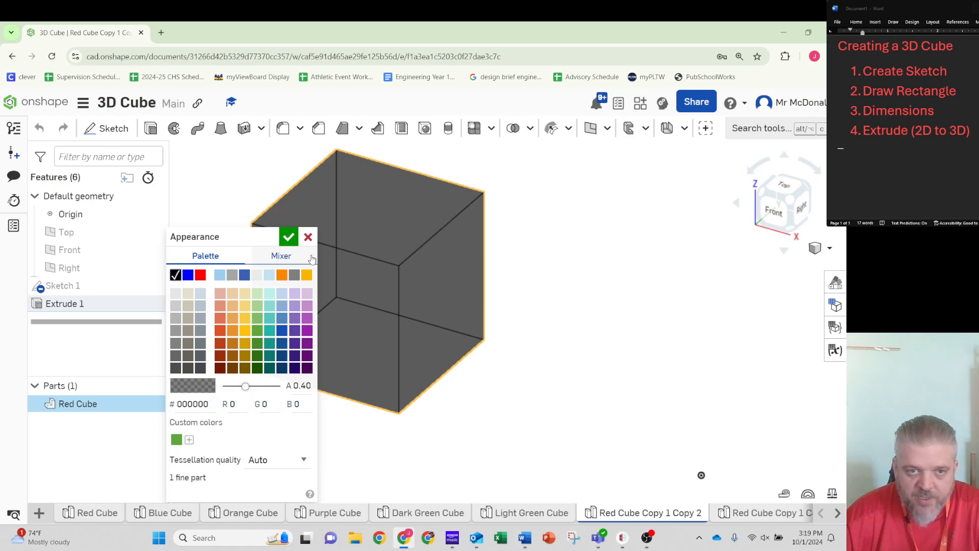
{"action": "left_click", "coordinate": [288, 237]}
- Rename the black cube's part and its Red Cube Copy 1 Copy 2 part studio as "Black Cube"
{"action": "right_click", "coordinate": [82, 406]}
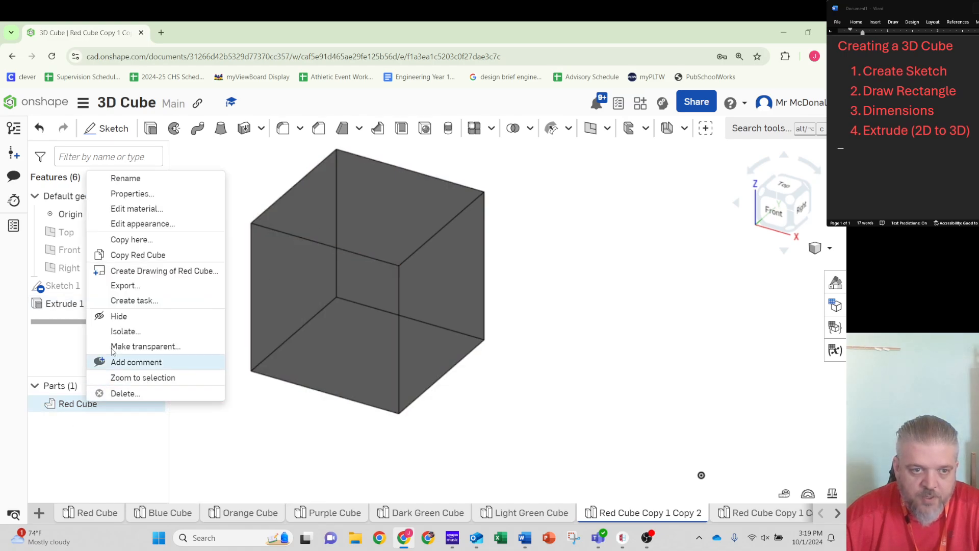
{"action": "left_click", "coordinate": [126, 179]}
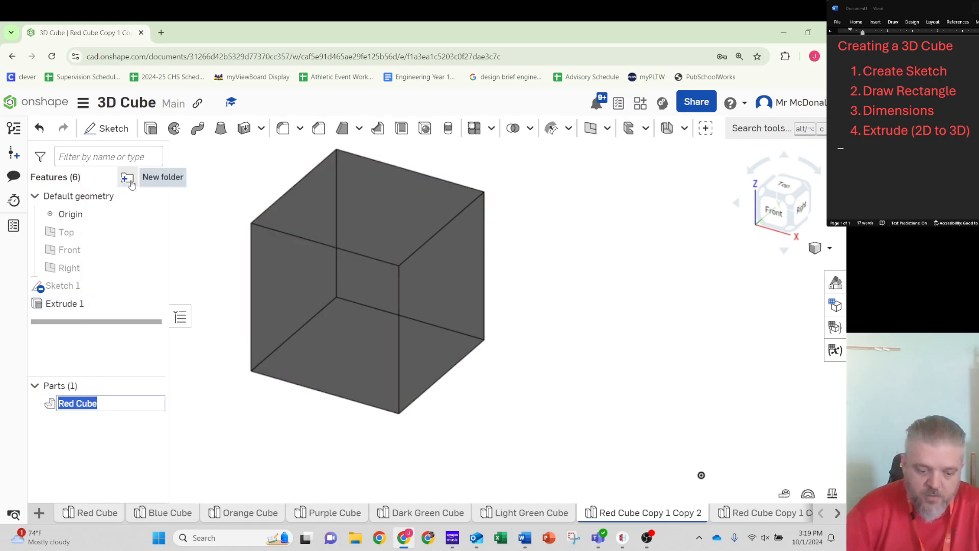
{"action": "type", "text": "Black Cube"}
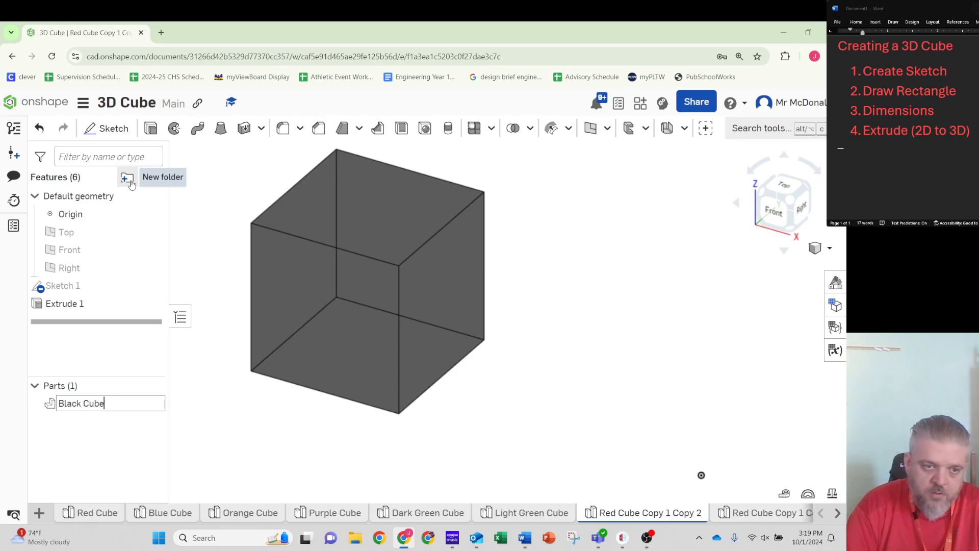
{"action": "key", "text": "Return"}
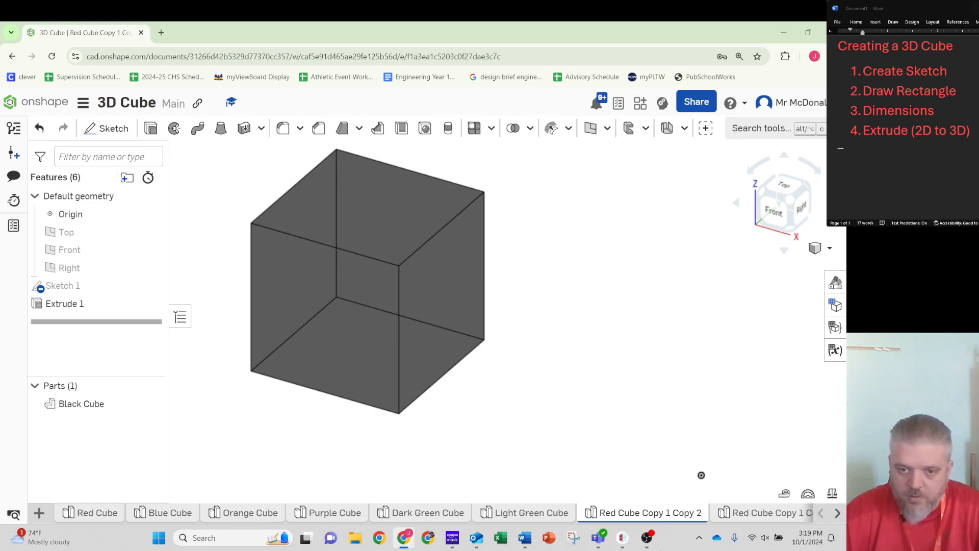
{"action": "right_click", "coordinate": [640, 514]}
{"action": "left_click", "coordinate": [623, 372]}
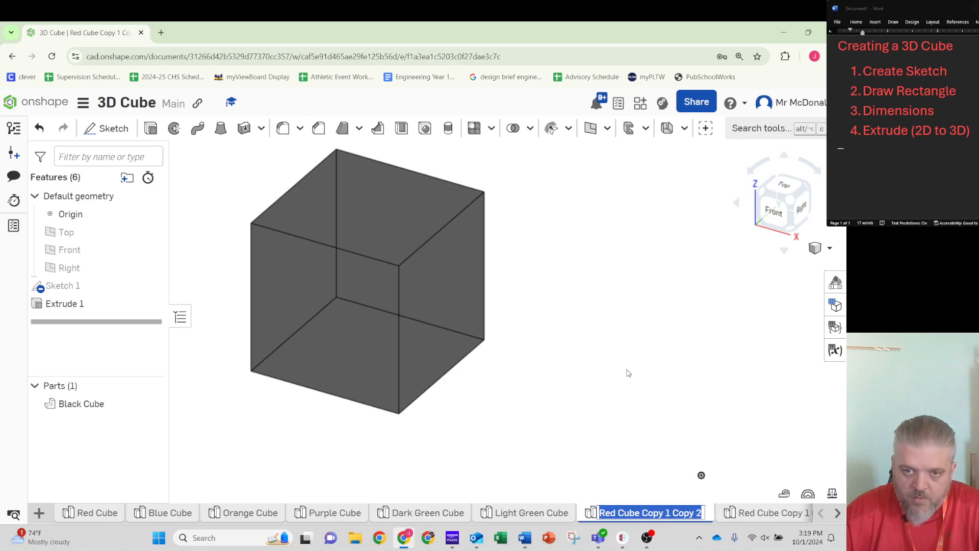
{"action": "type", "text": "Bl"}
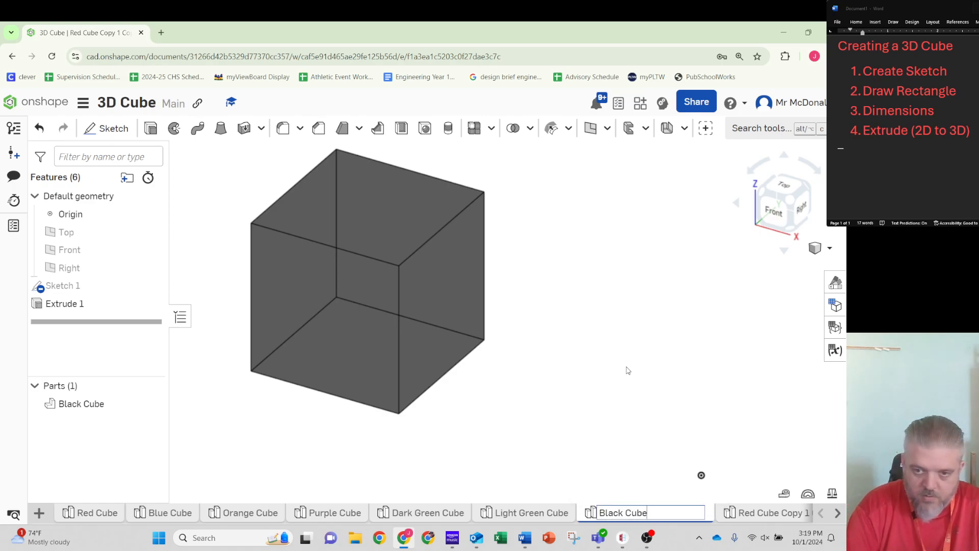
{"action": "type", "text": "ack Cube"}
{"action": "key", "text": "Return"}
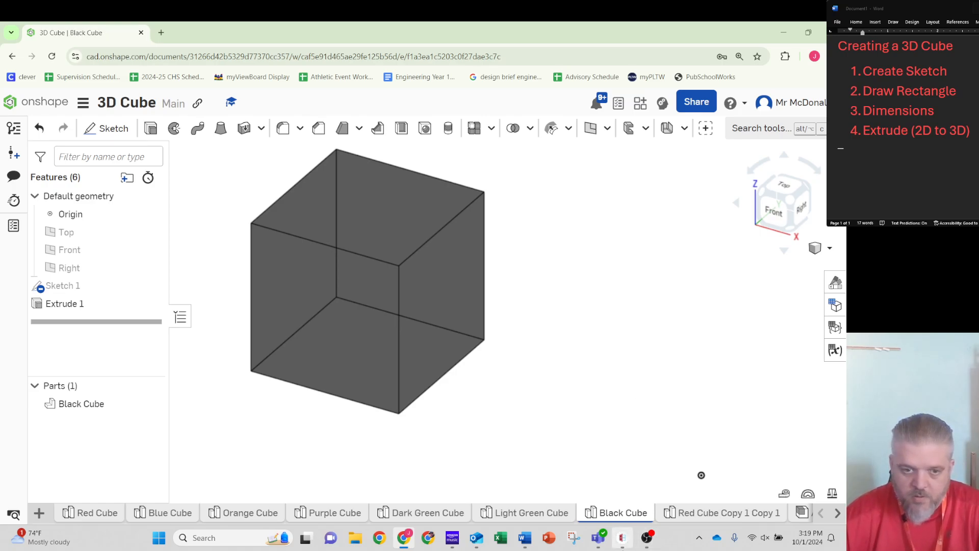
- Change the appearance color of the cube part in Red Cube Copy 1 Copy 1 to white (#EAEAEA)
{"action": "mouse_move", "coordinate": [626, 548]}
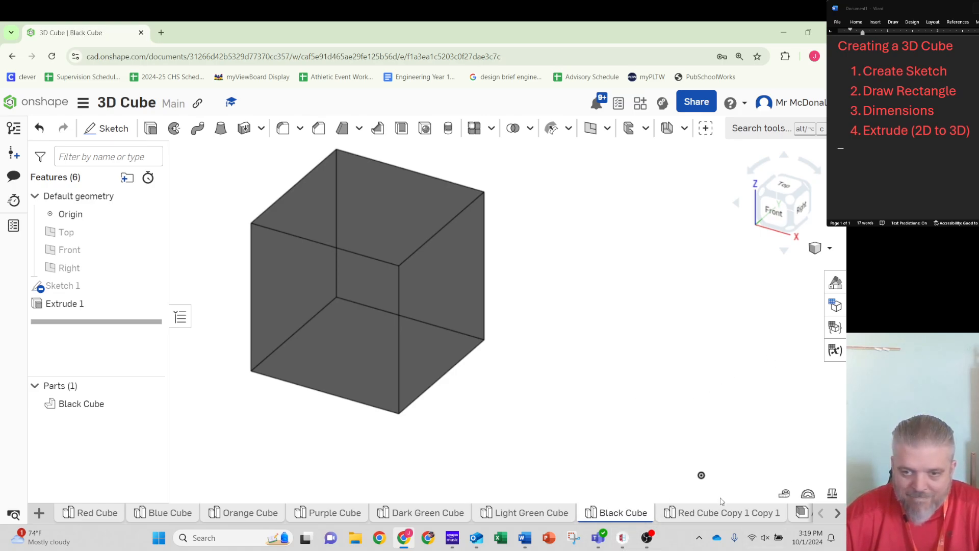
{"action": "left_click", "coordinate": [715, 516]}
{"action": "right_click", "coordinate": [716, 515]}
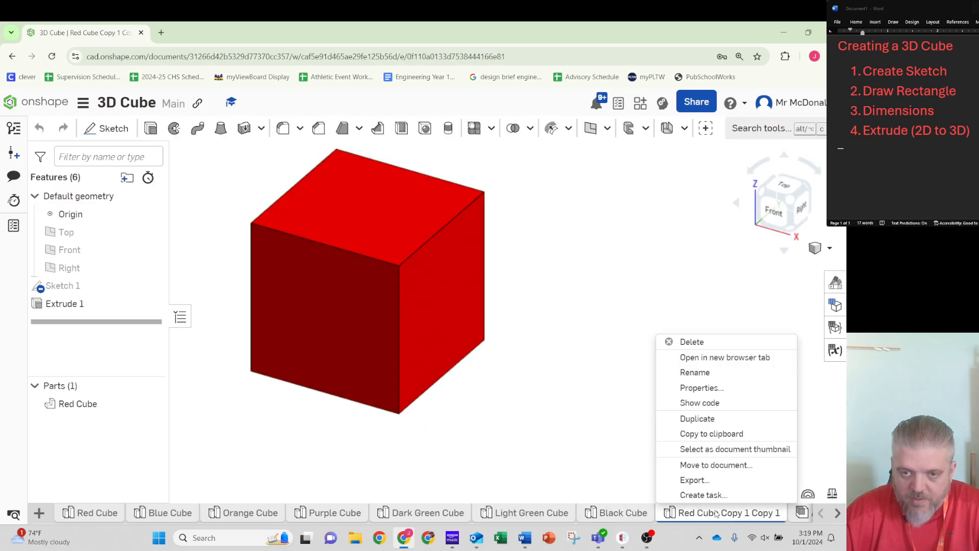
{"action": "left_click", "coordinate": [79, 408]}
{"action": "right_click", "coordinate": [80, 405]}
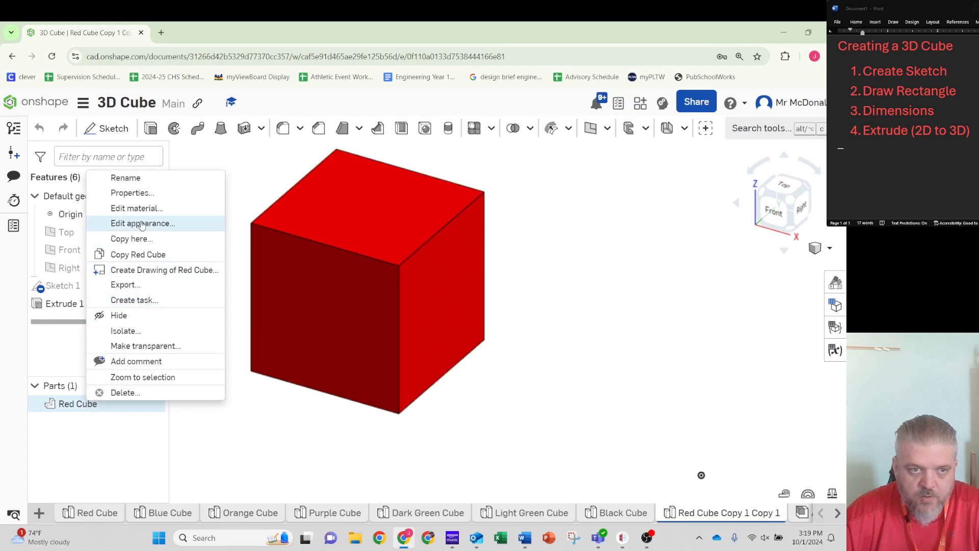
{"action": "left_click", "coordinate": [142, 224]}
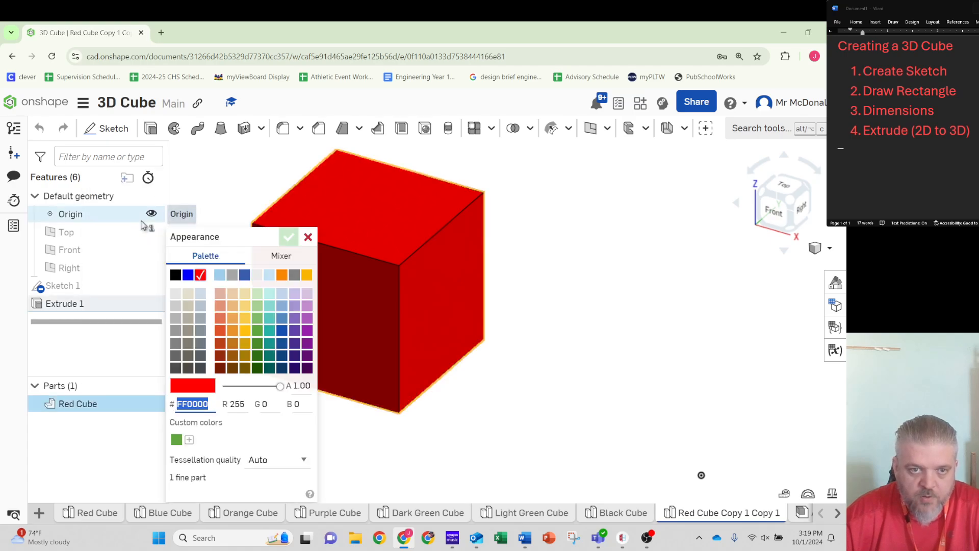
{"action": "left_click", "coordinate": [256, 275]}
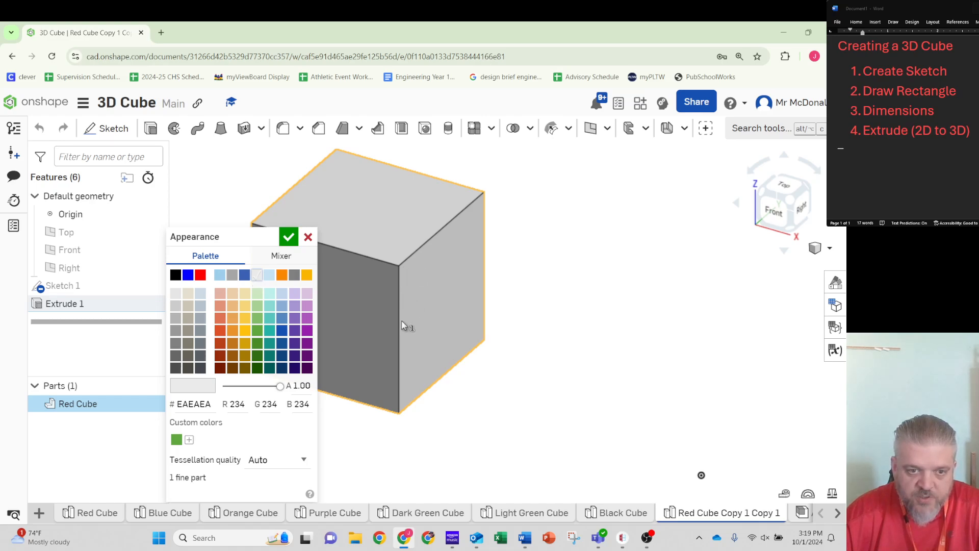
{"action": "left_click", "coordinate": [288, 240]}
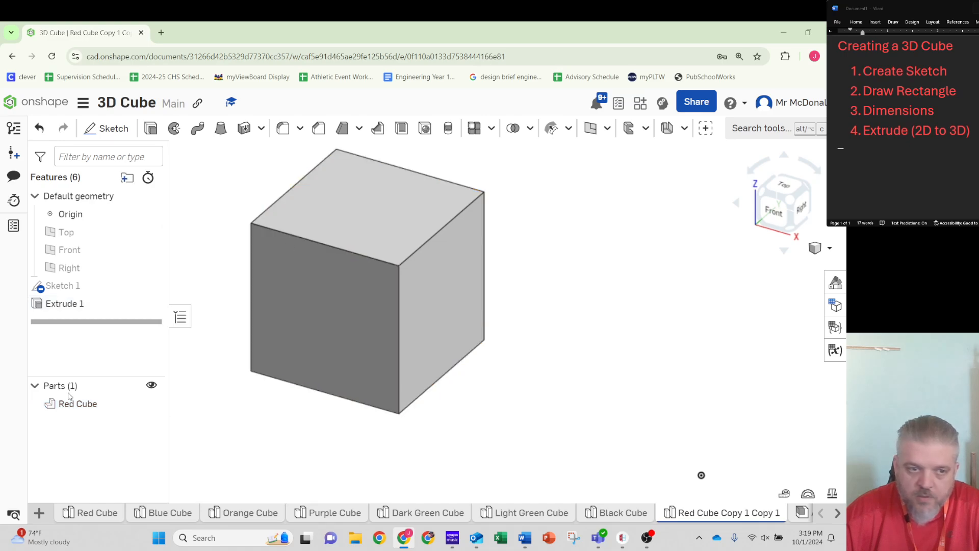
- Rename the recolored part in Red Cube Copy 1 Copy 1 as "White Cube"
{"action": "right_click", "coordinate": [79, 405]}
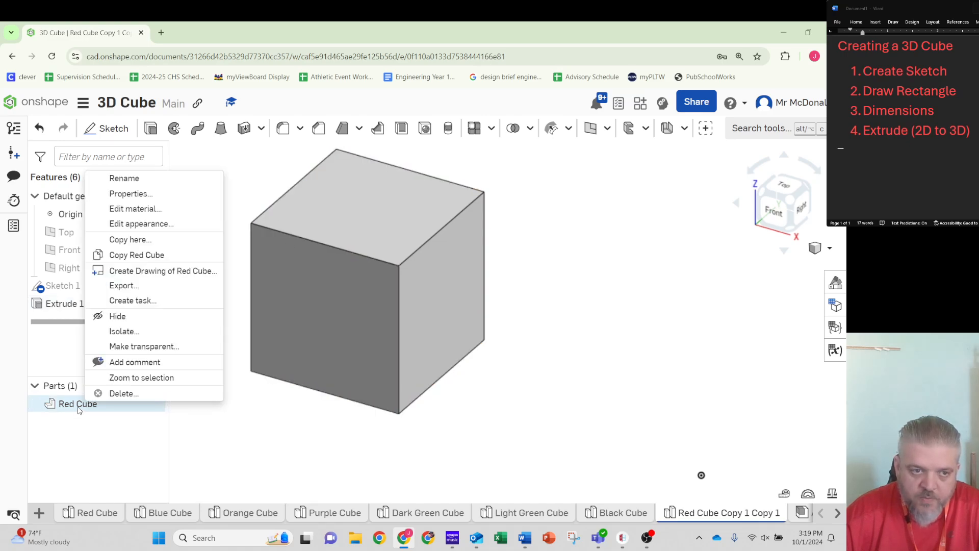
{"action": "left_click", "coordinate": [135, 178]}
{"action": "type", "text": "White Cu"}
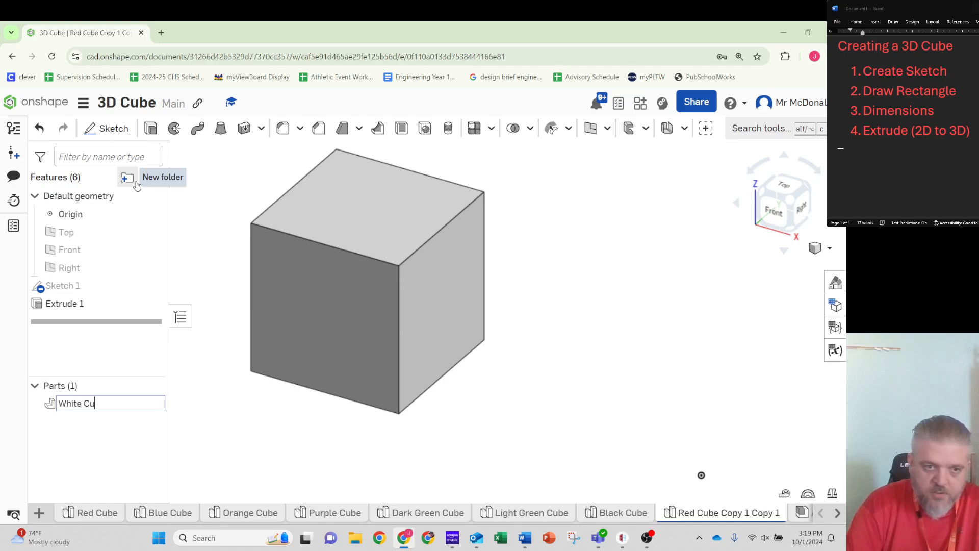
{"action": "type", "text": "be"}
{"action": "key", "text": "Return"}
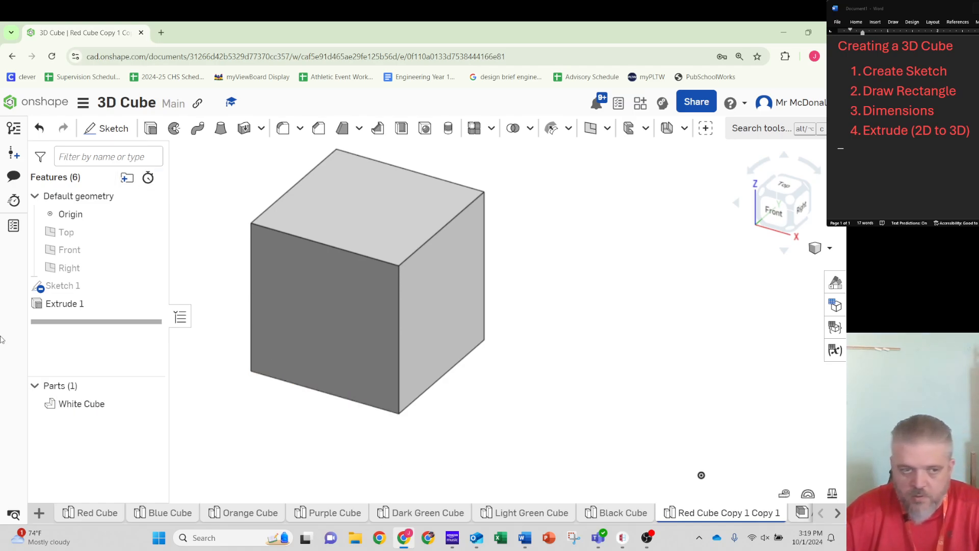
- Copy the part's name and use it to rename the Red Cube Copy 1 Copy 1 part studio as "White Cube"
{"action": "left_click", "coordinate": [107, 408]}
{"action": "right_click", "coordinate": [107, 408]}
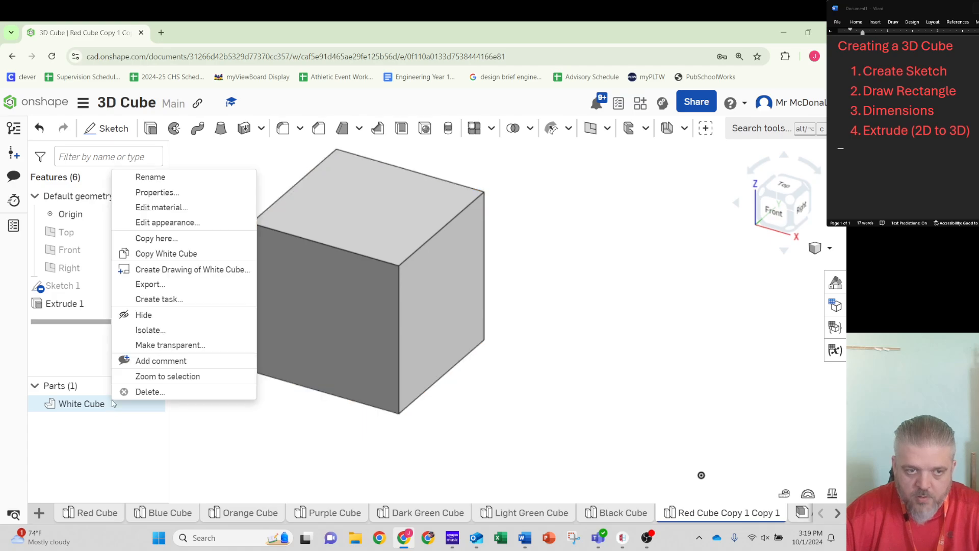
{"action": "left_click", "coordinate": [153, 178]}
{"action": "key", "text": "ctrl+c"}
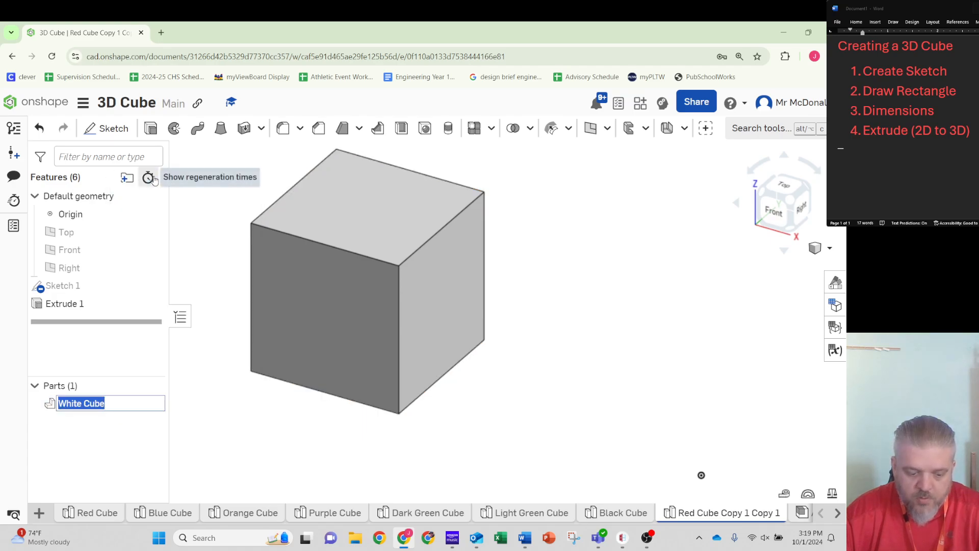
{"action": "key", "text": "Return"}
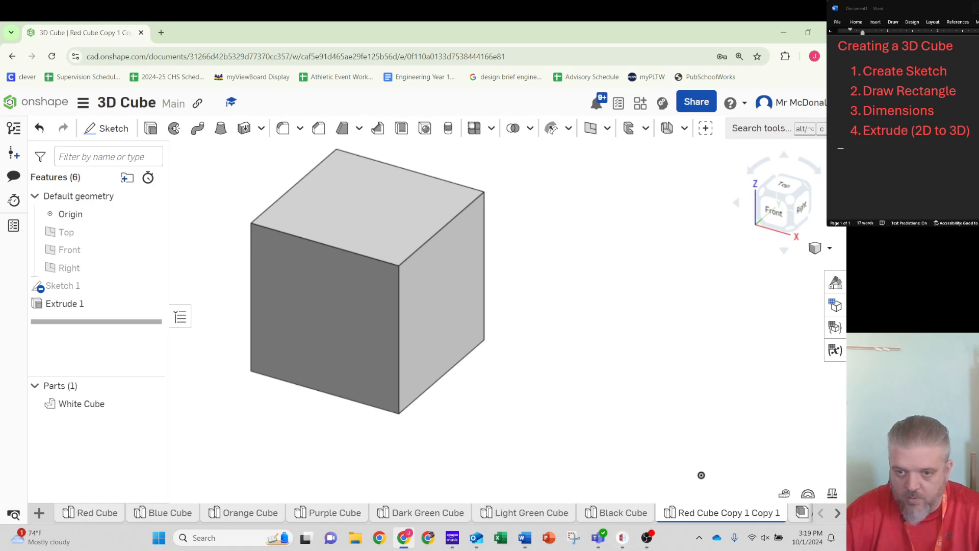
{"action": "right_click", "coordinate": [686, 514]}
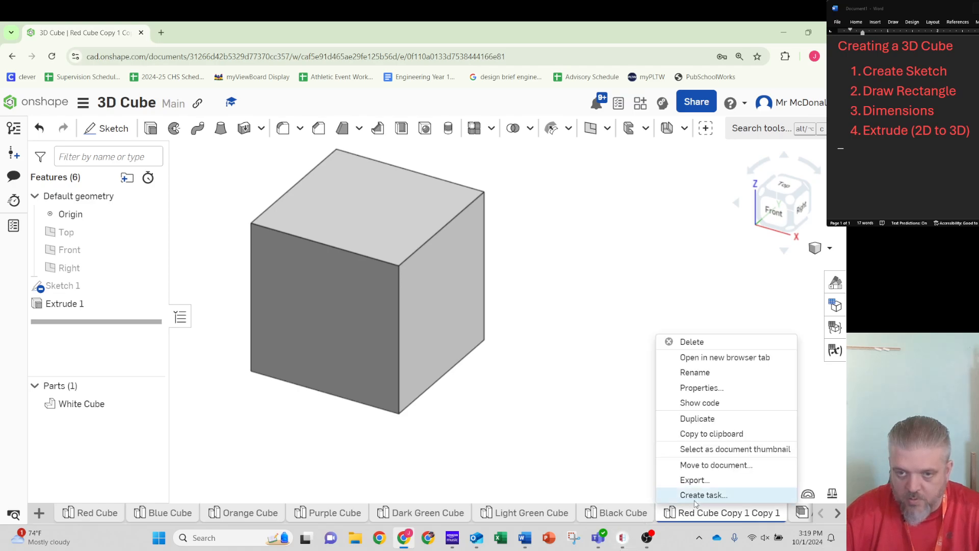
{"action": "left_click", "coordinate": [711, 372]}
{"action": "key", "text": "ctrl+v"}
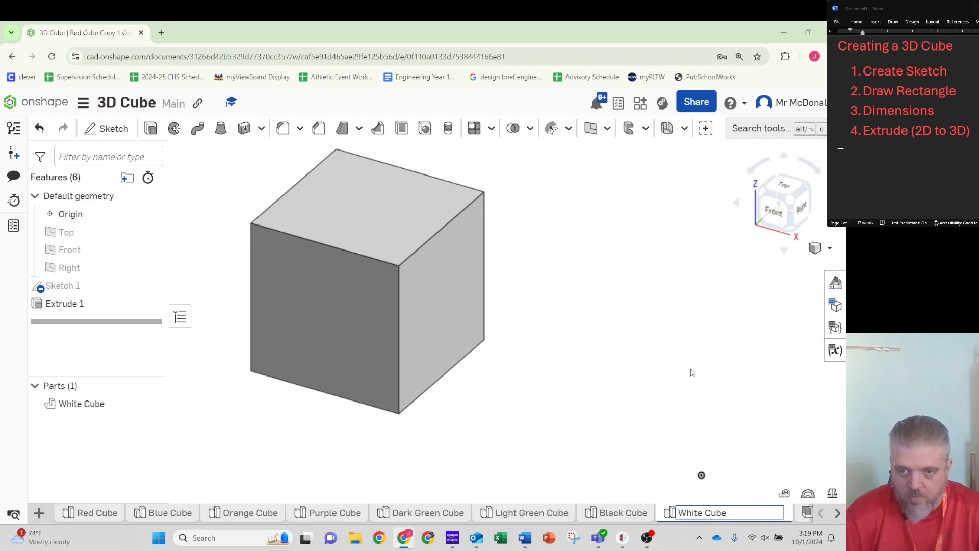
{"action": "key", "text": "Return"}
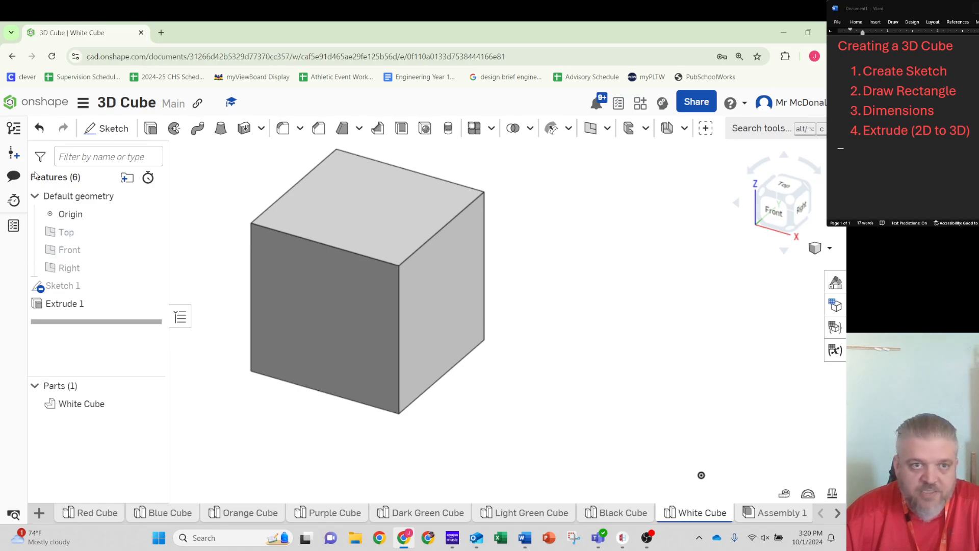
- Return to the list of documents and reopen the 3D Cube document
{"action": "left_click", "coordinate": [36, 106]}
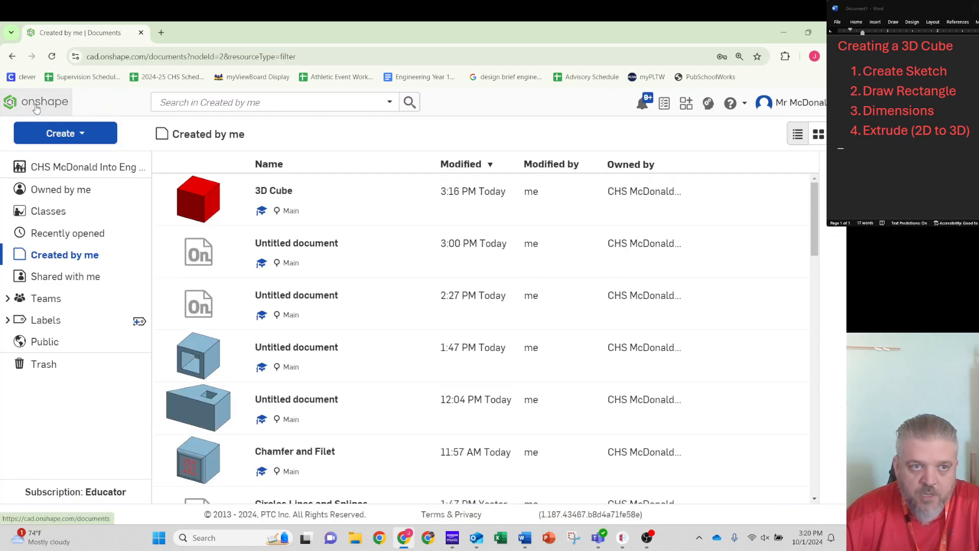
{"action": "left_click", "coordinate": [286, 193]}
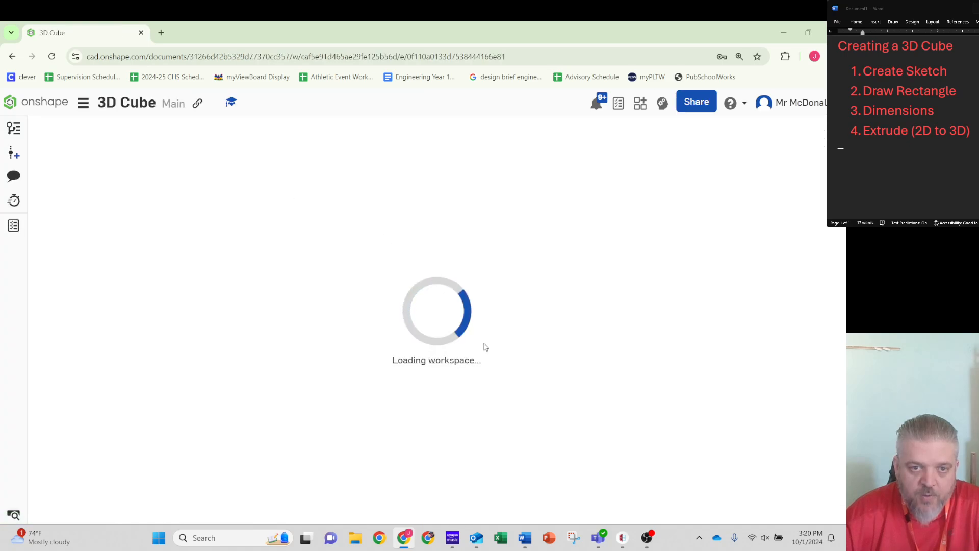